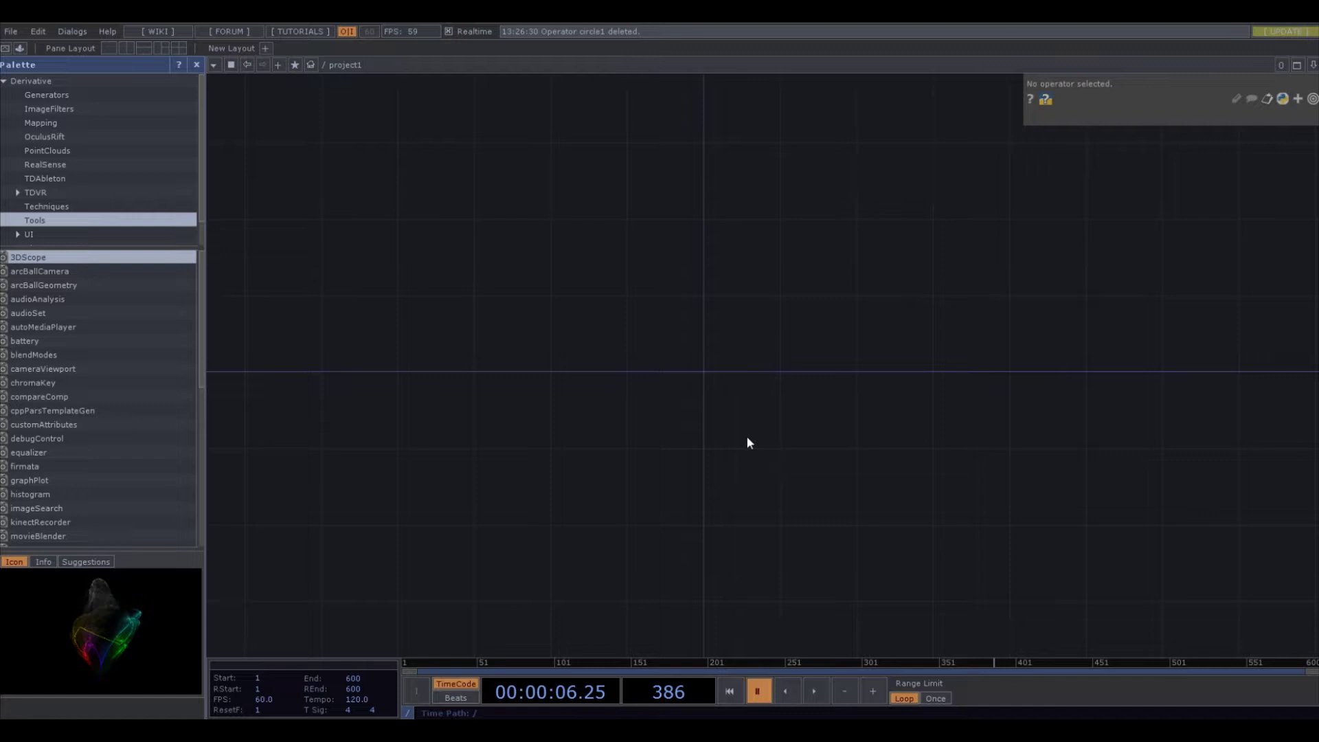
Add a Movie File In TOP to the empty project1 network
scroll(721, 395, "up", 3)
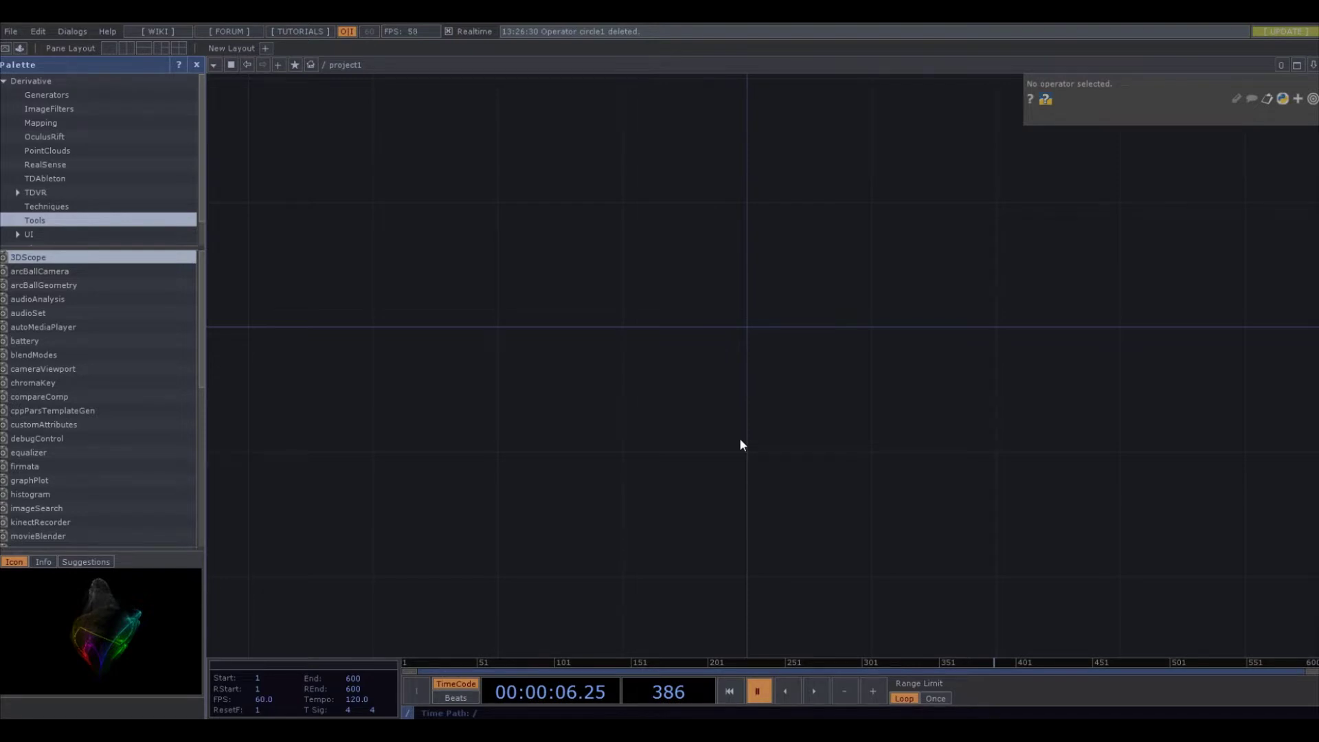
key("Tab")
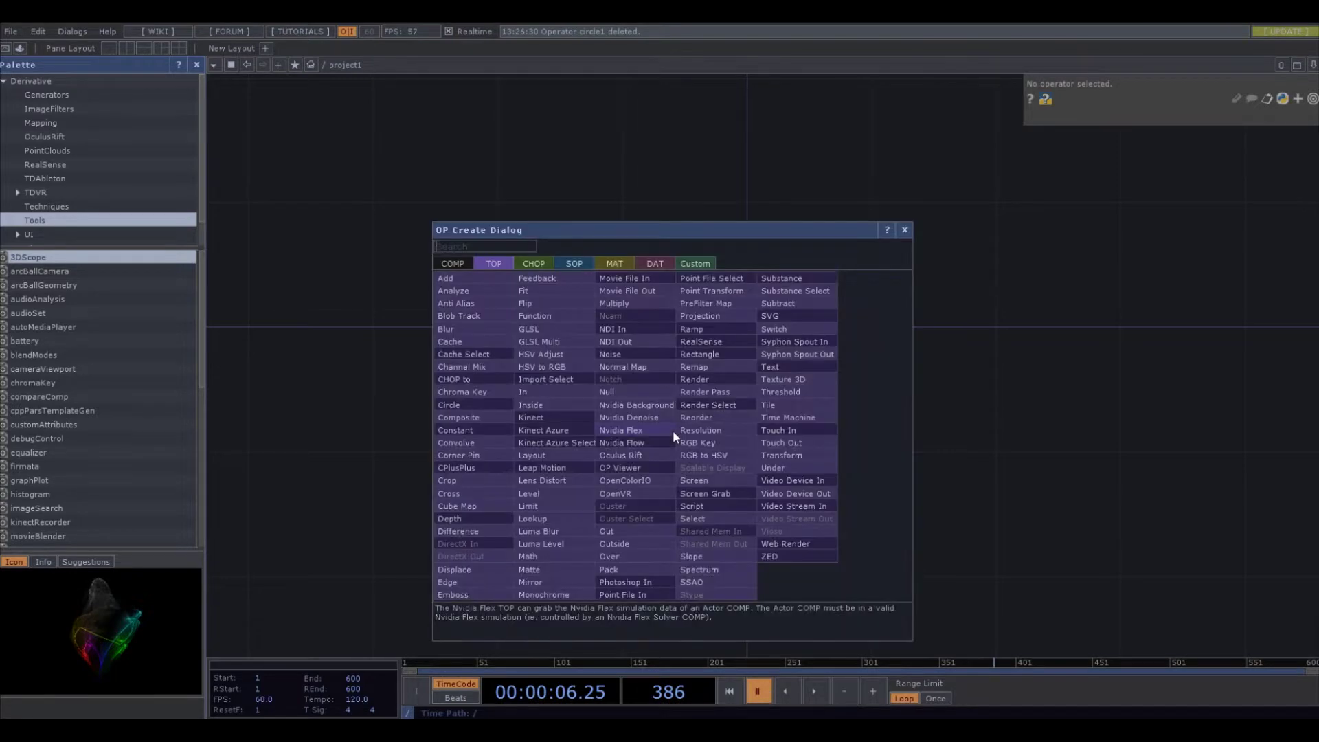
left_click(613, 276)
left_click(510, 467)
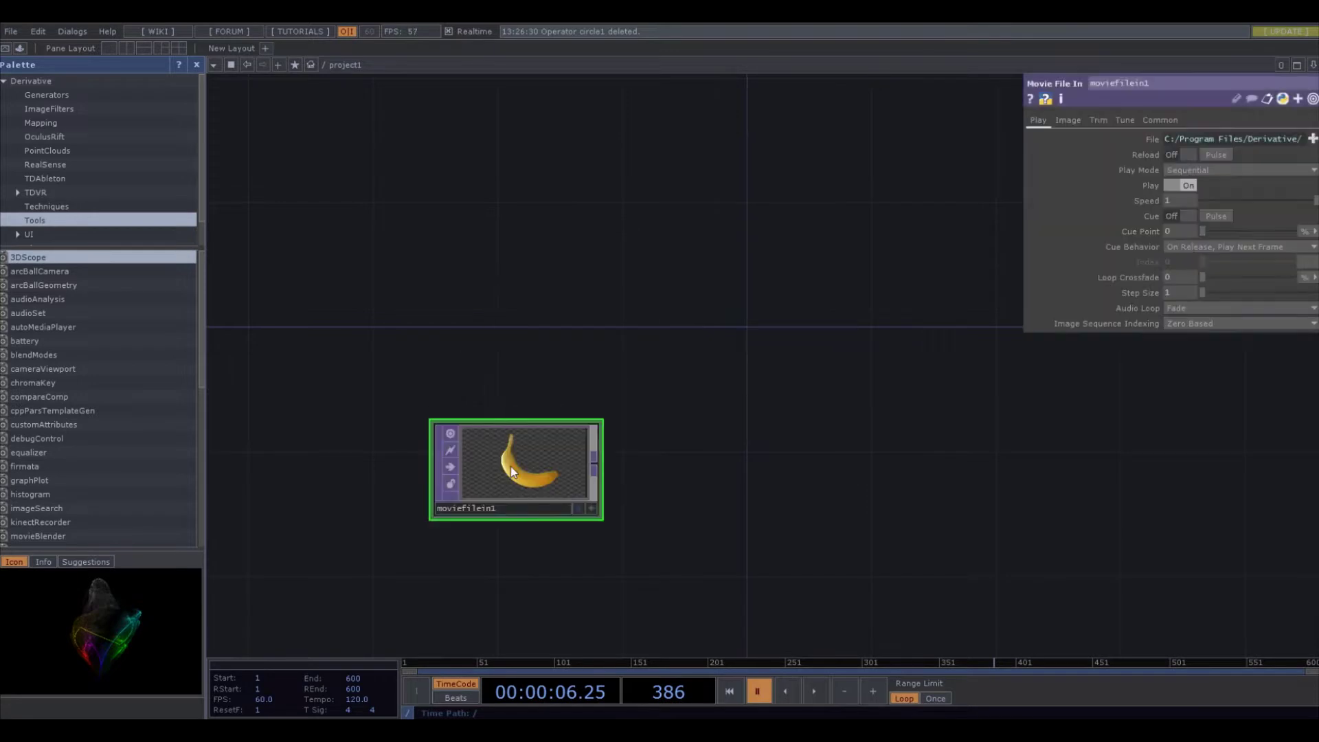
scroll(629, 462, "up", 2)
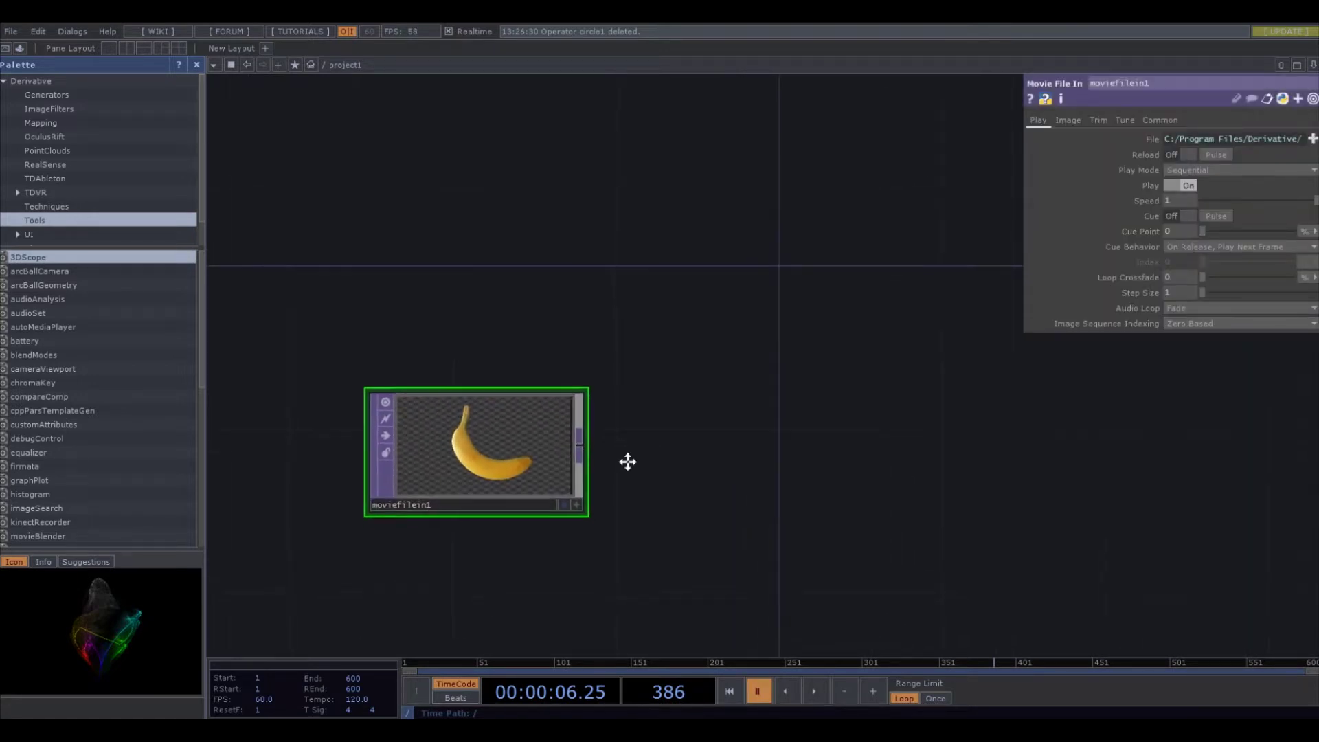
left_click(1314, 138)
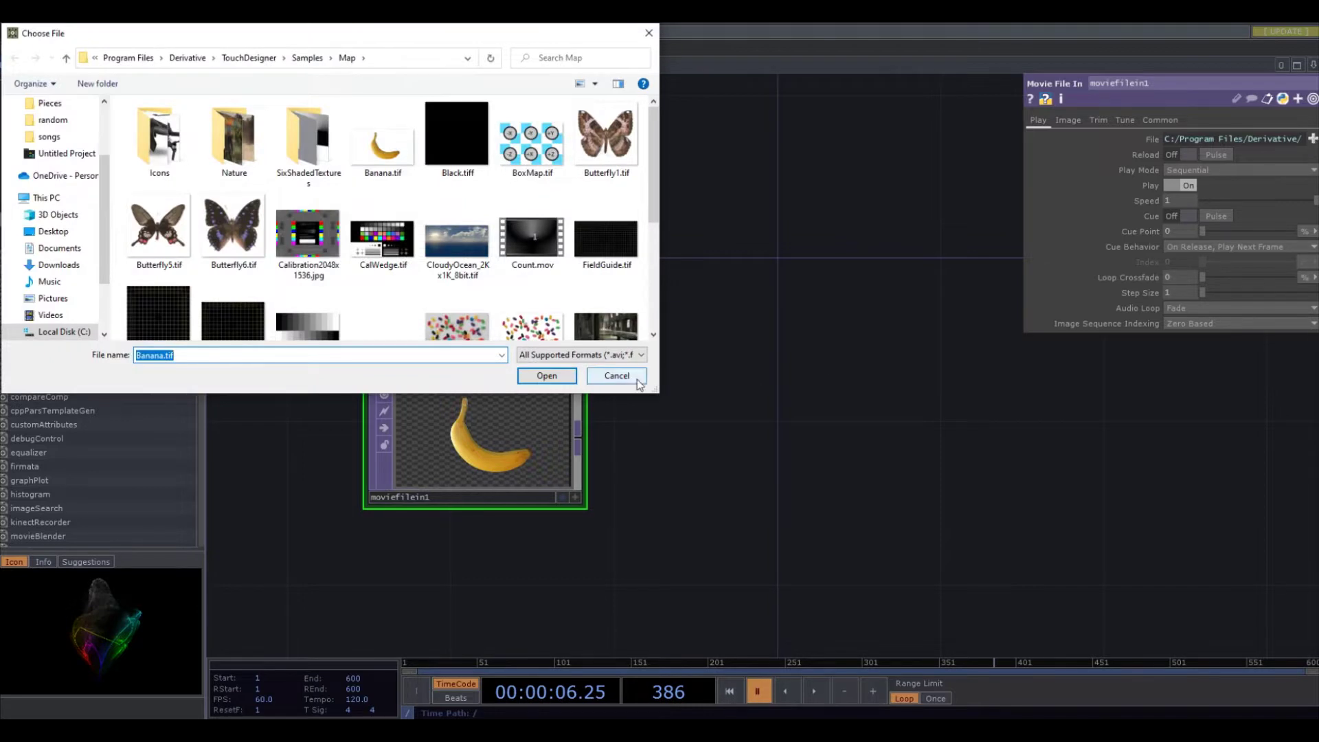
left_click(617, 375)
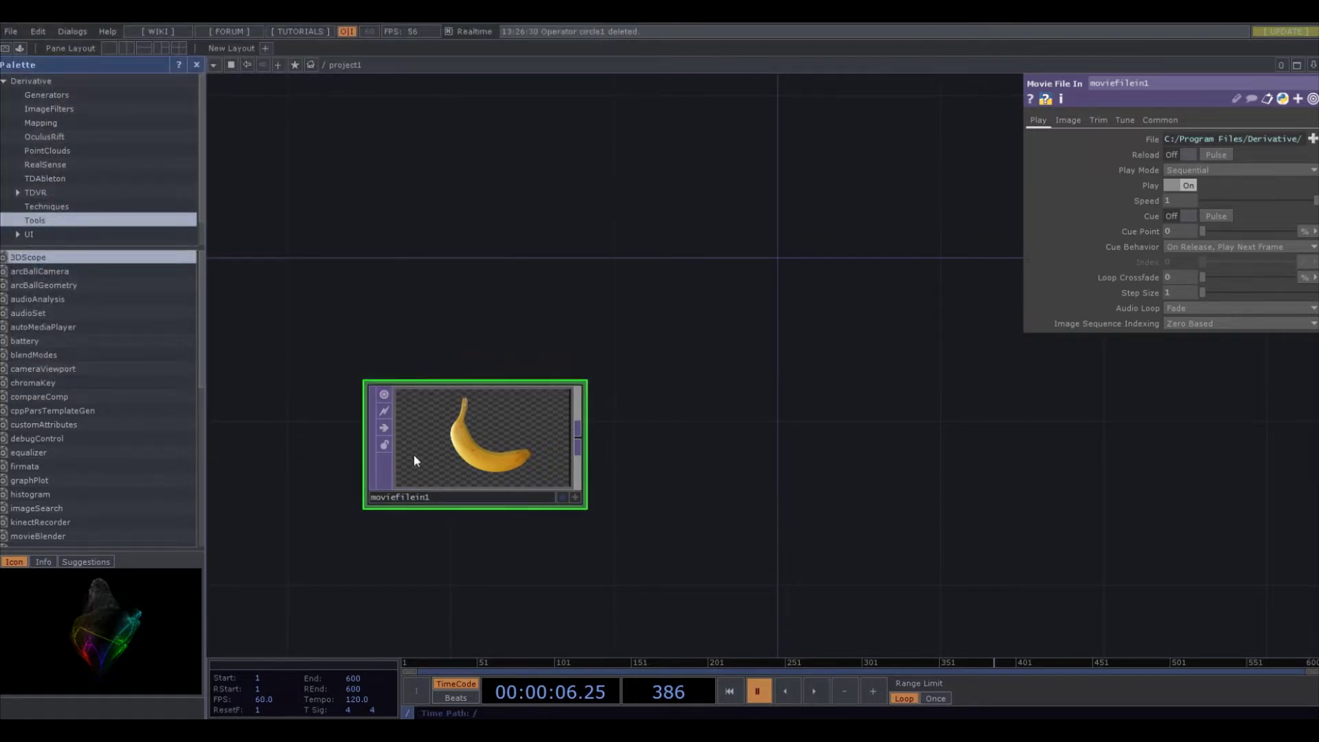
key("Tab")
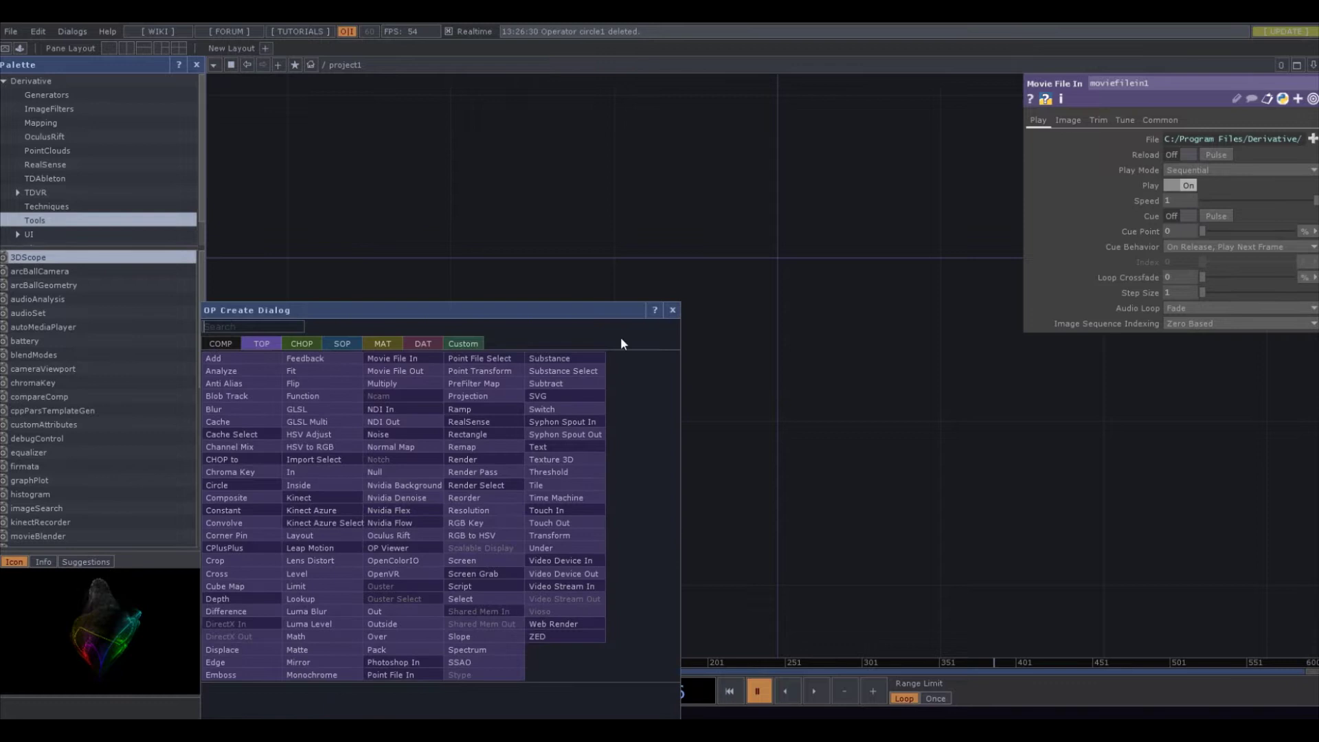
left_click(674, 310)
key("Tab")
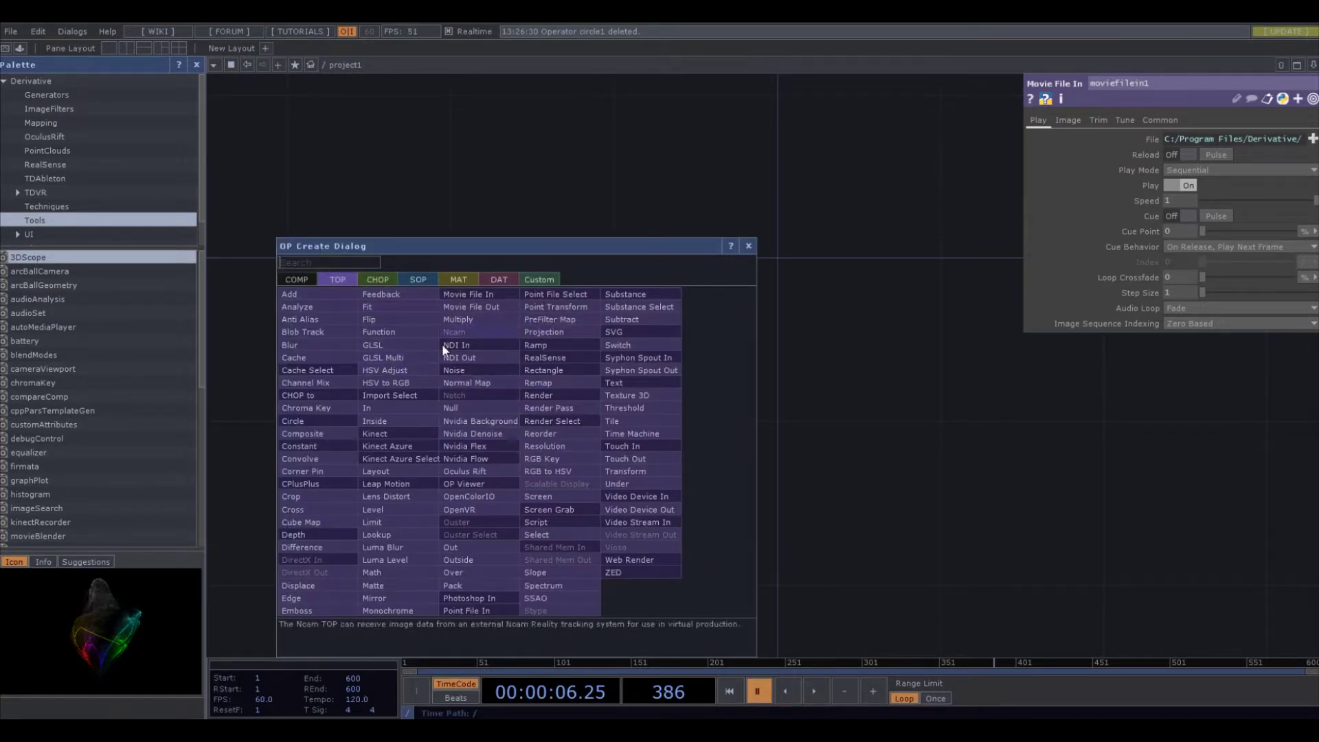
left_click(751, 249)
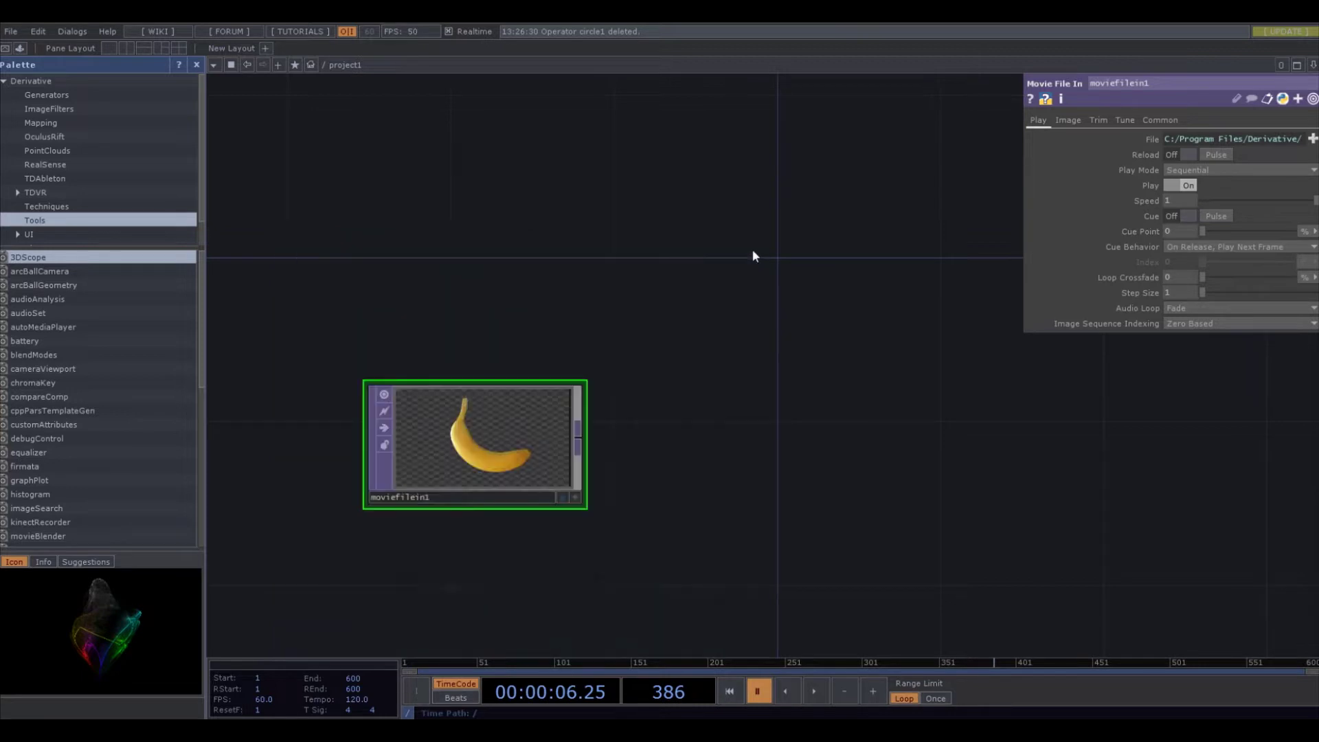
Load cattail.png from the Pieces folder into the Movie File In TOP
left_click(1314, 140)
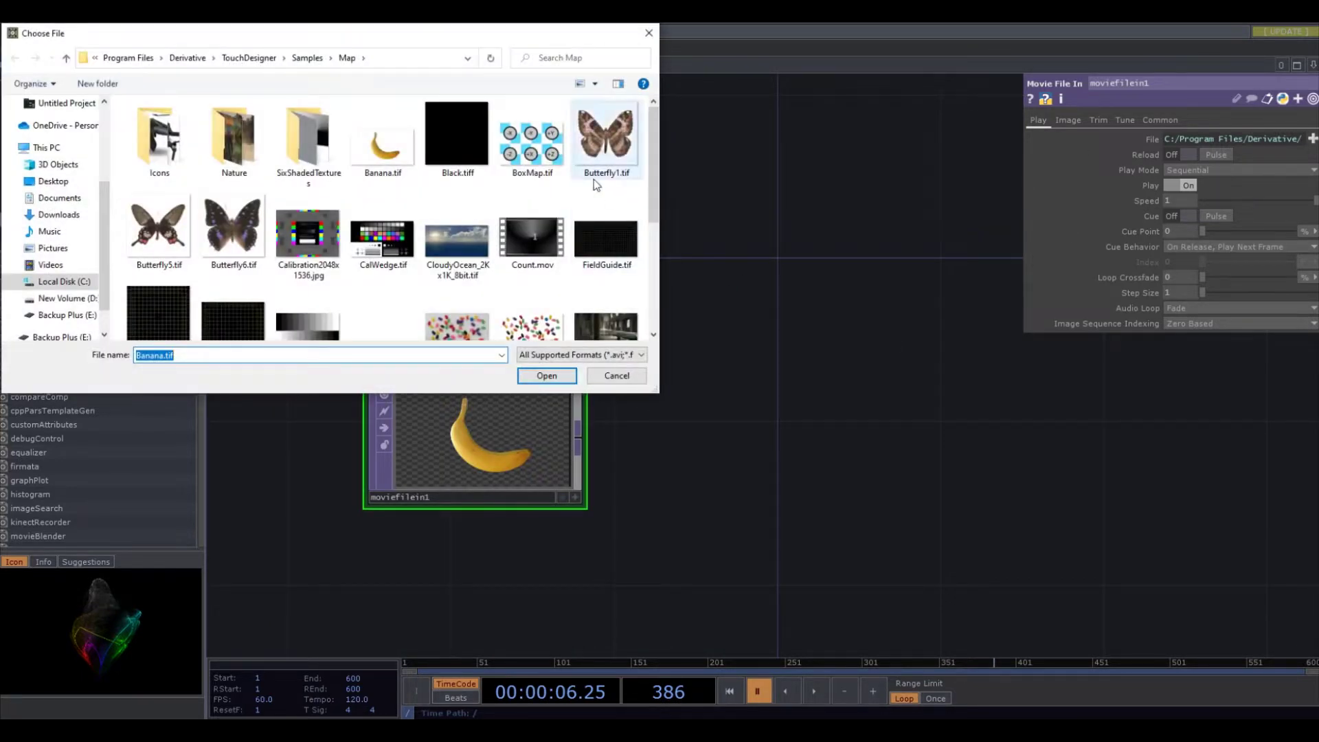
scroll(98, 162, "up", 3)
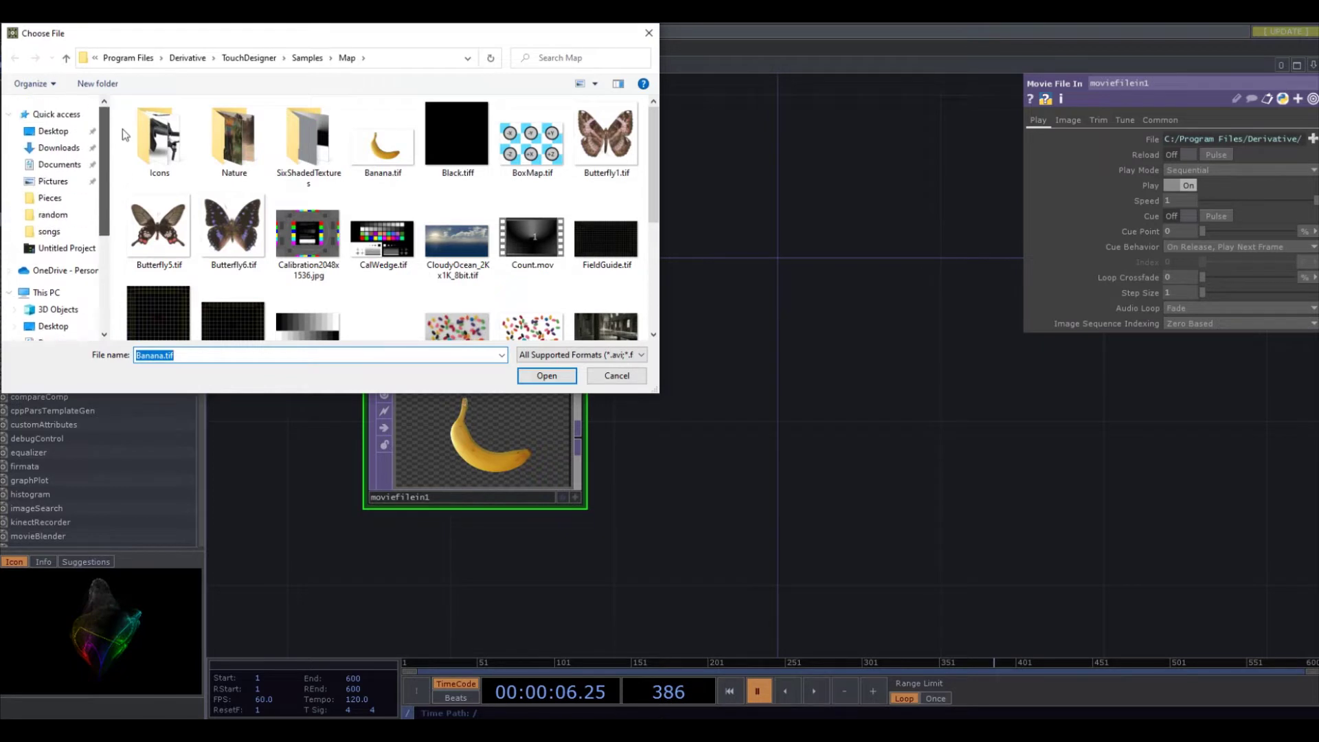
left_click(80, 197)
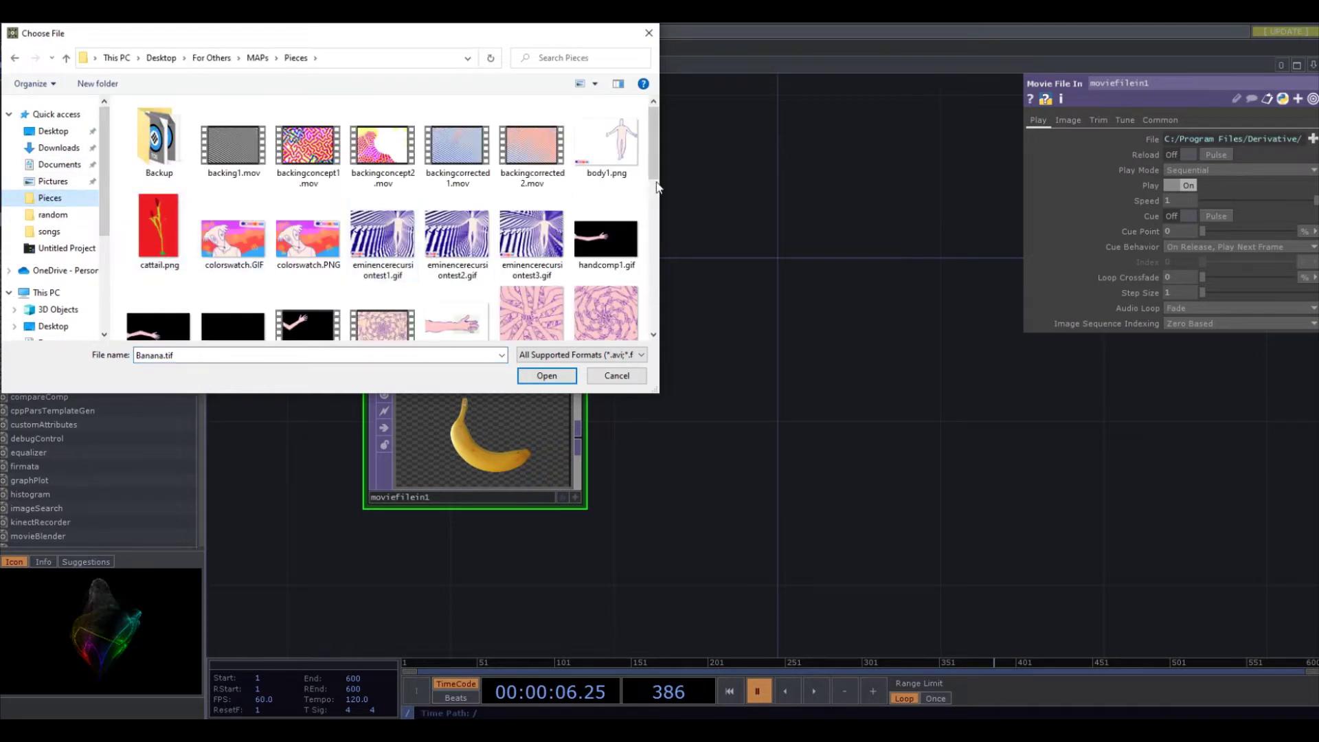
left_click(173, 233)
left_click(543, 375)
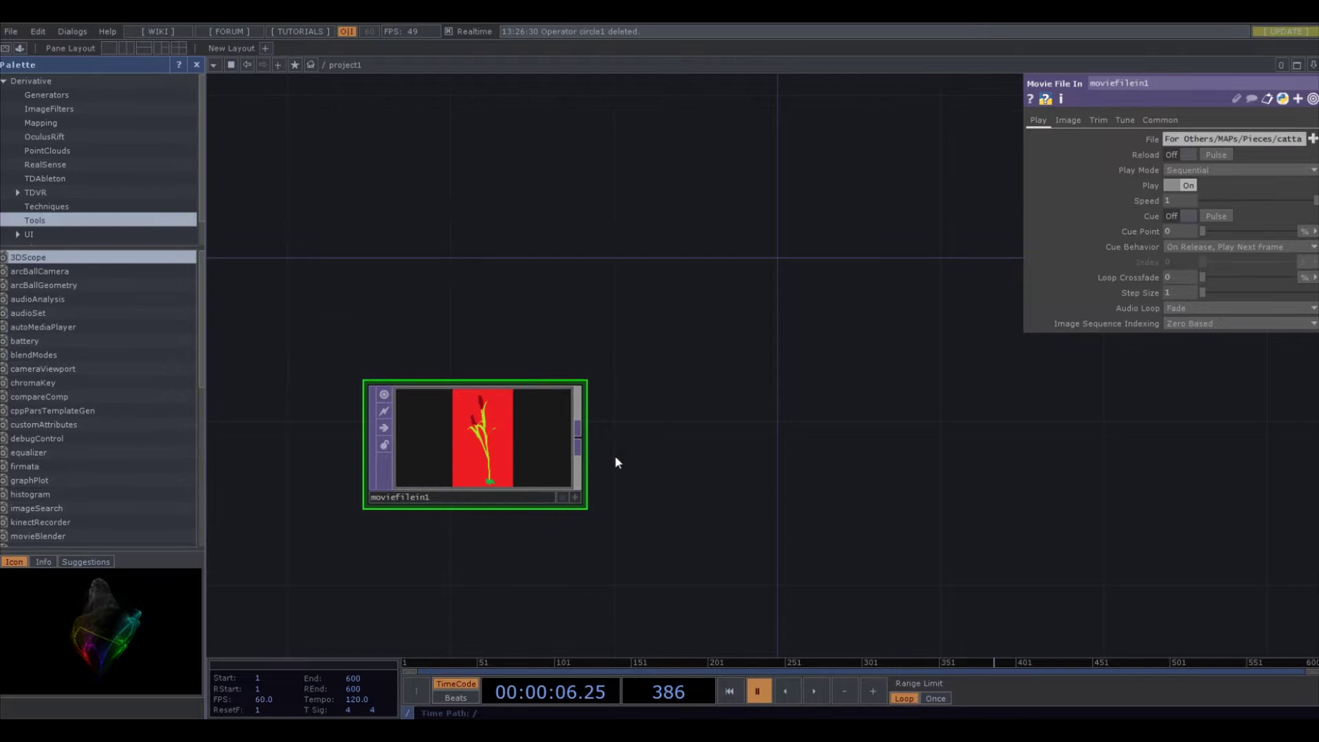
Set the Movie File In TOP's Viewer Smoothness to Nearest Pixel
scroll(616, 456, "up", 2)
scroll(613, 365, "up", 2)
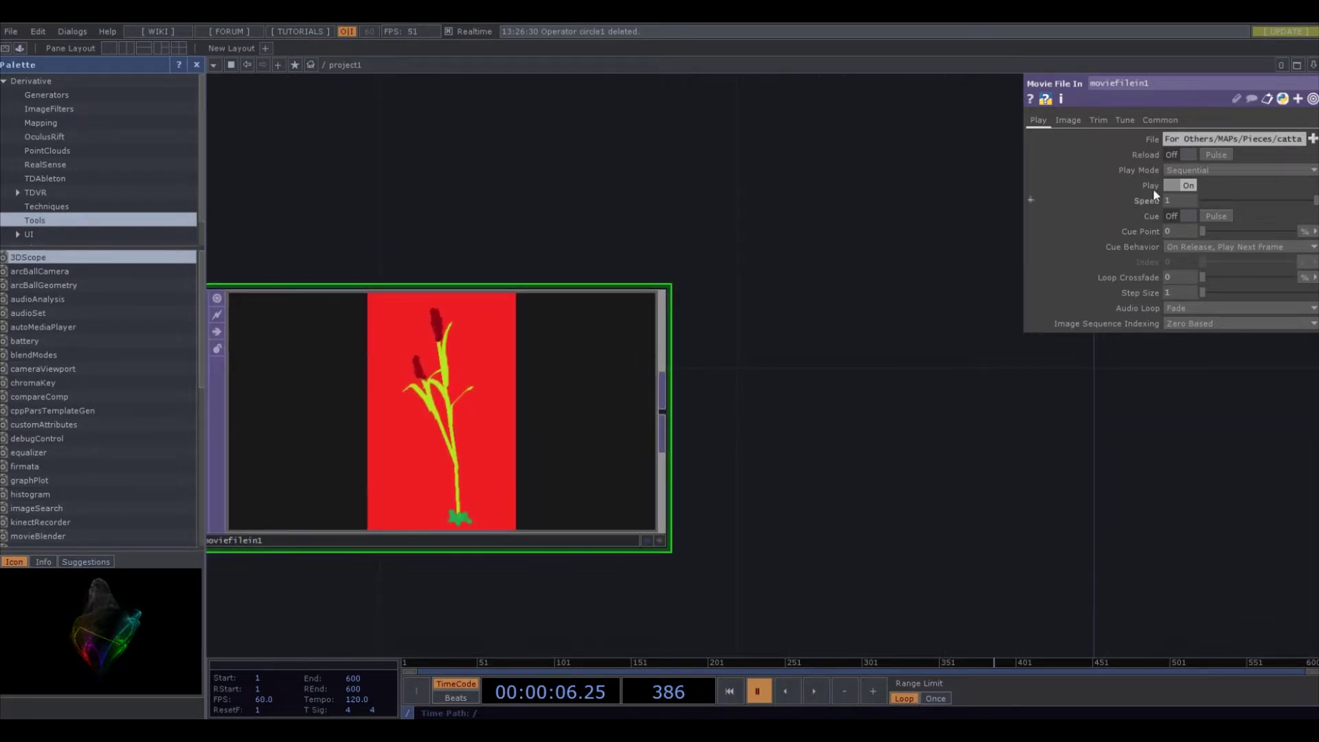
left_click(1162, 118)
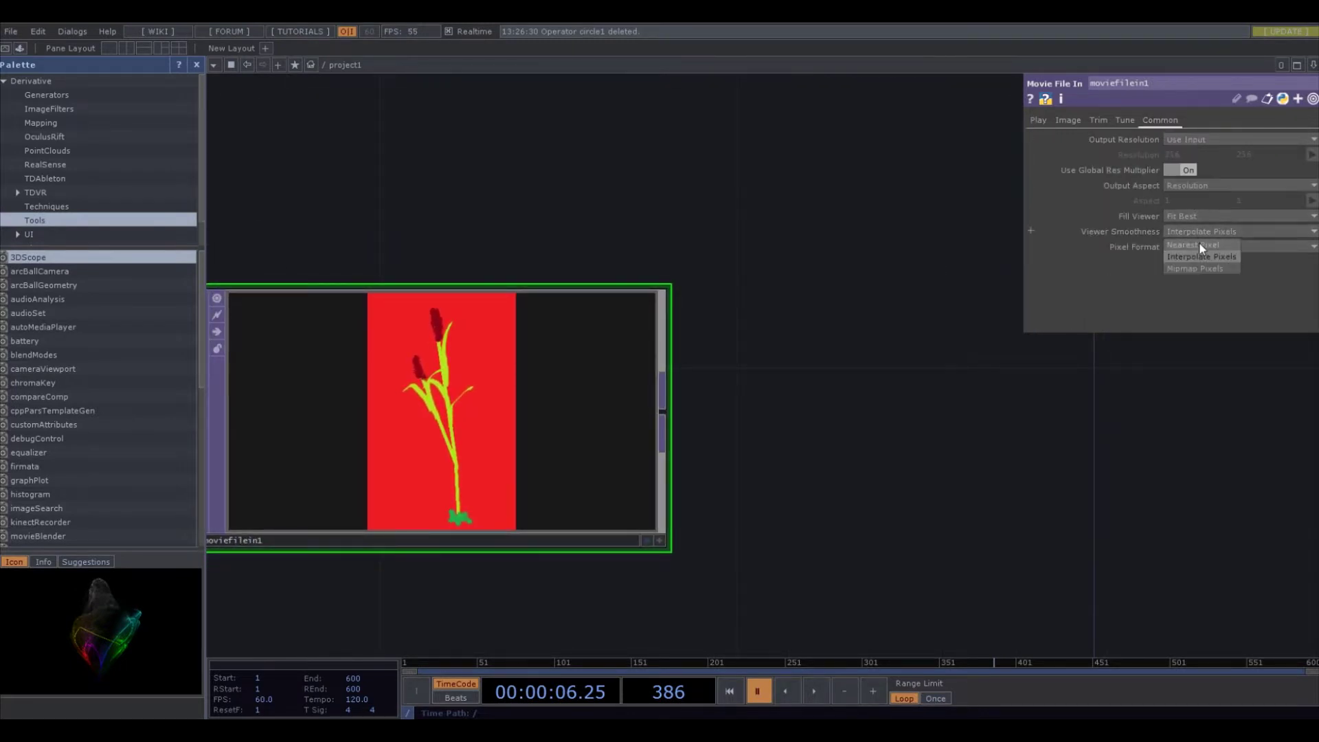
scroll(715, 407, "down", 4)
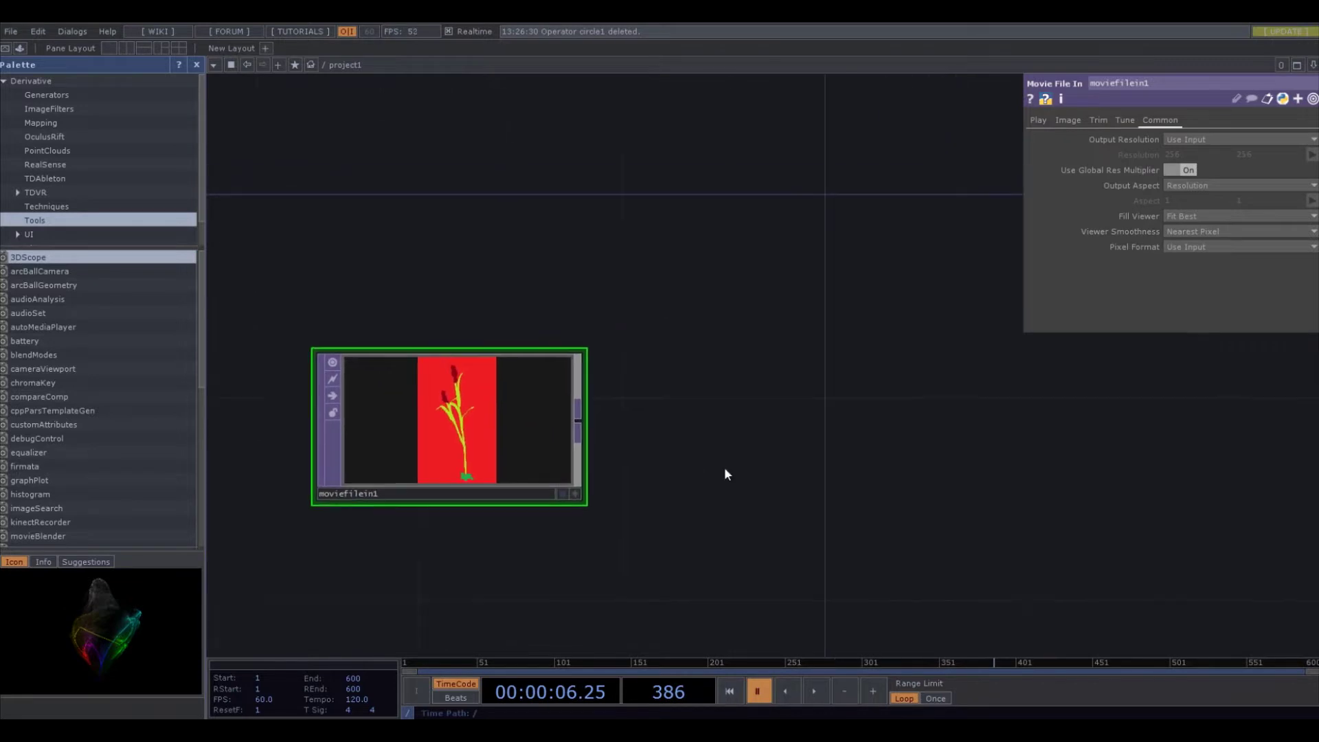
Add a Chroma Key TOP beside the movie file node and feed the cattail image into it
key("Tab")
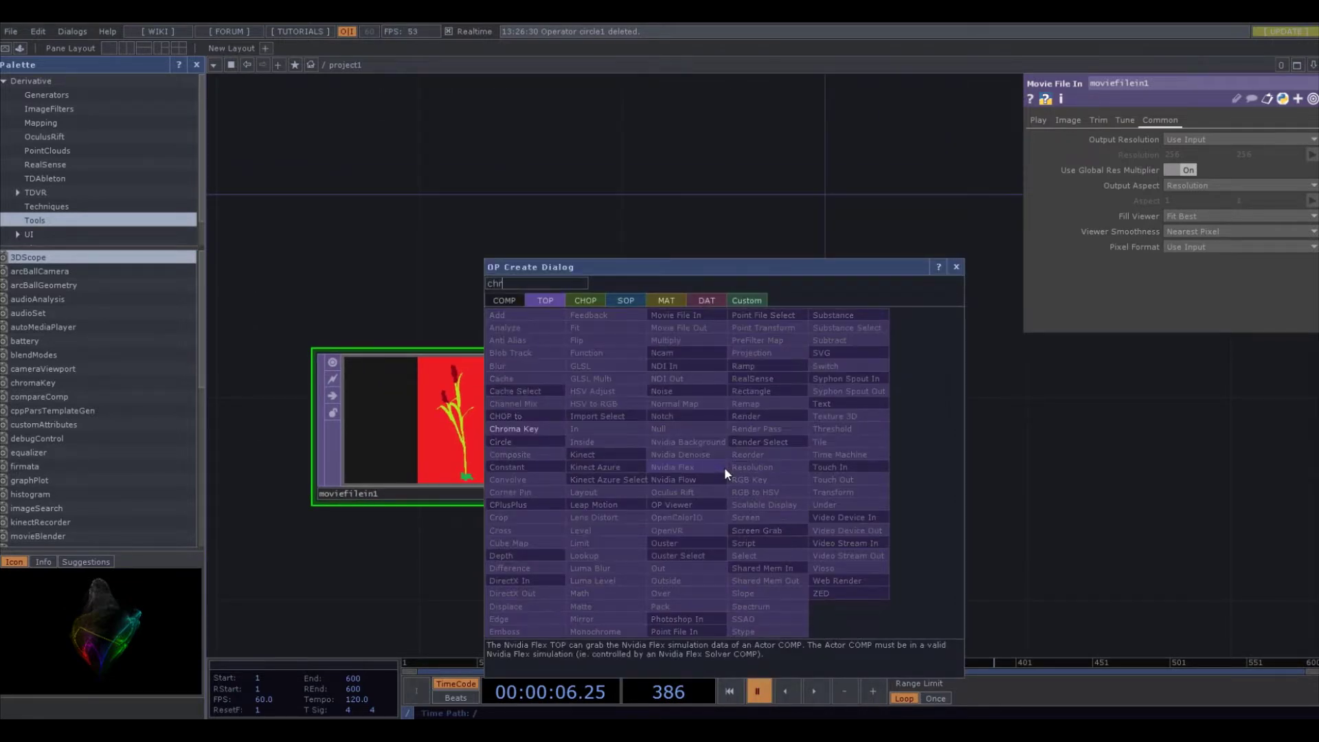
left_click(524, 429)
left_click(743, 293)
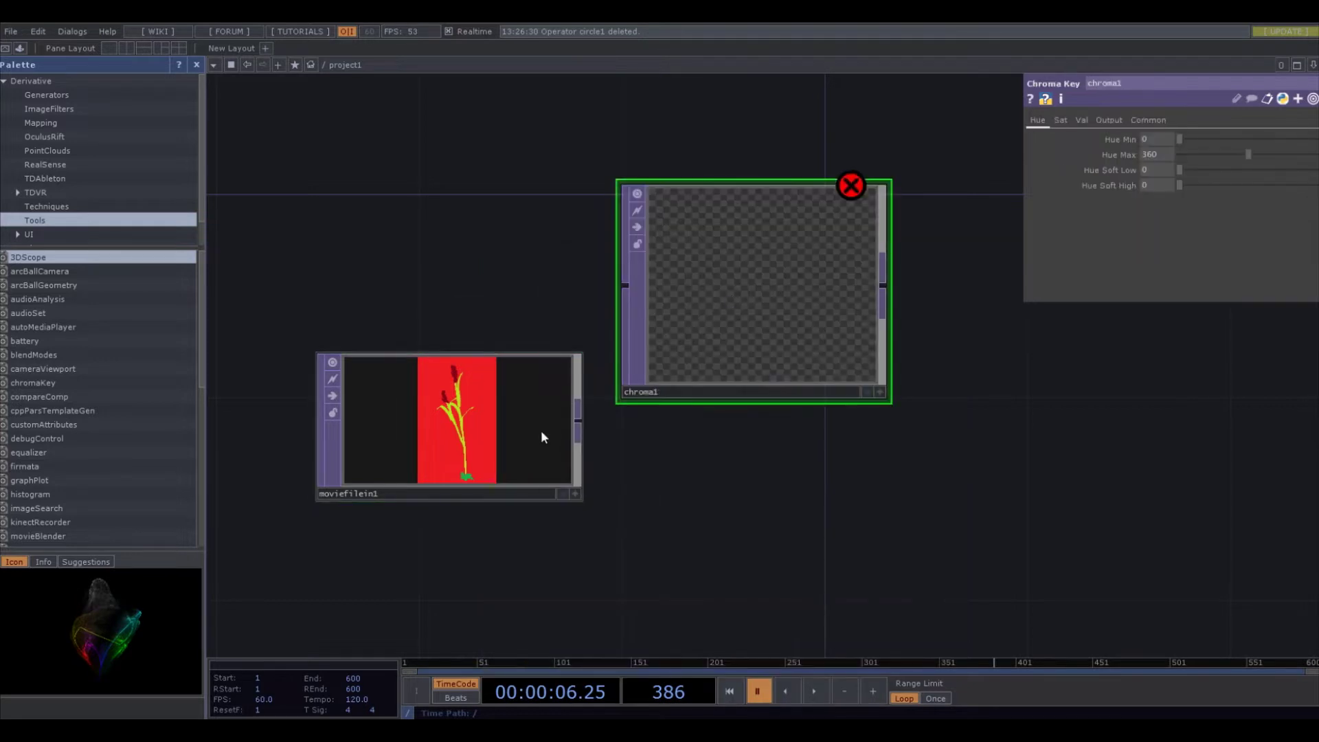
left_click_drag(577, 420, 607, 285)
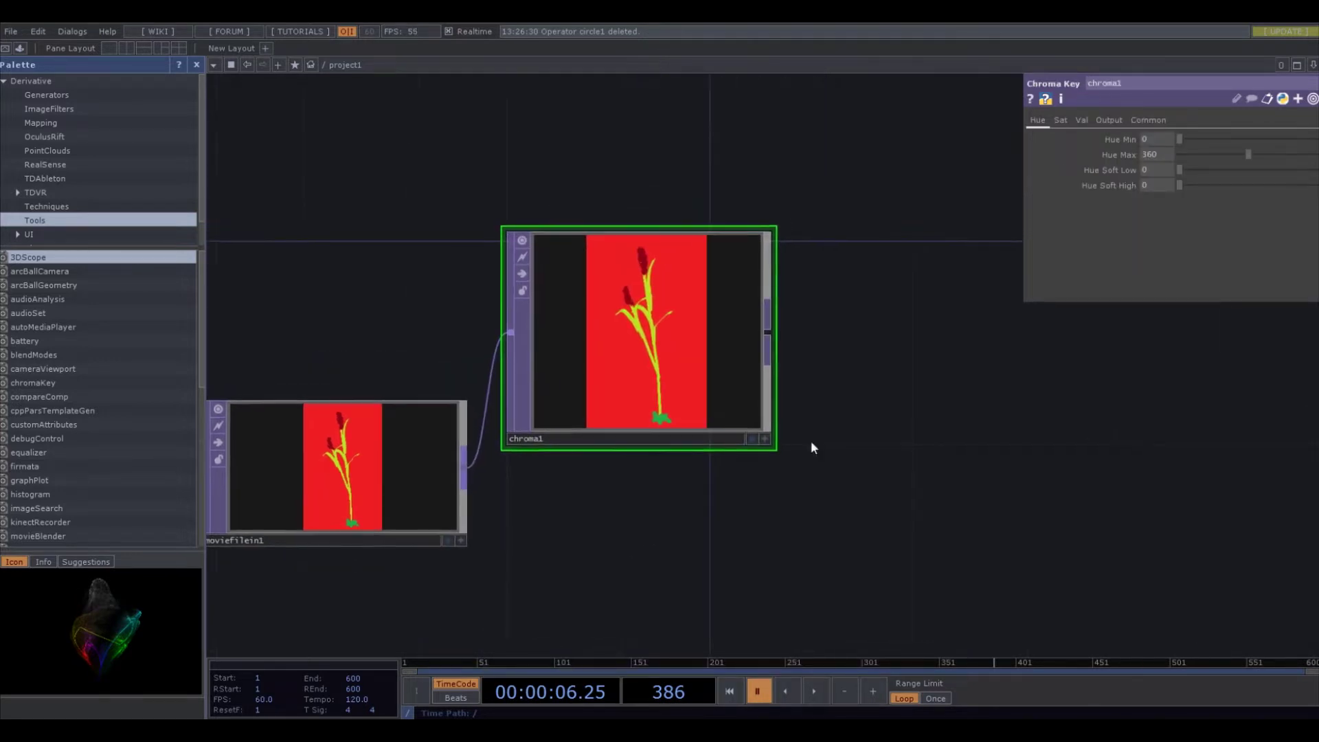
Key out the red background in the Chroma Key TOP with Hue Max at 351 and Hue Min at 62
left_click_drag(1243, 154, 1248, 154)
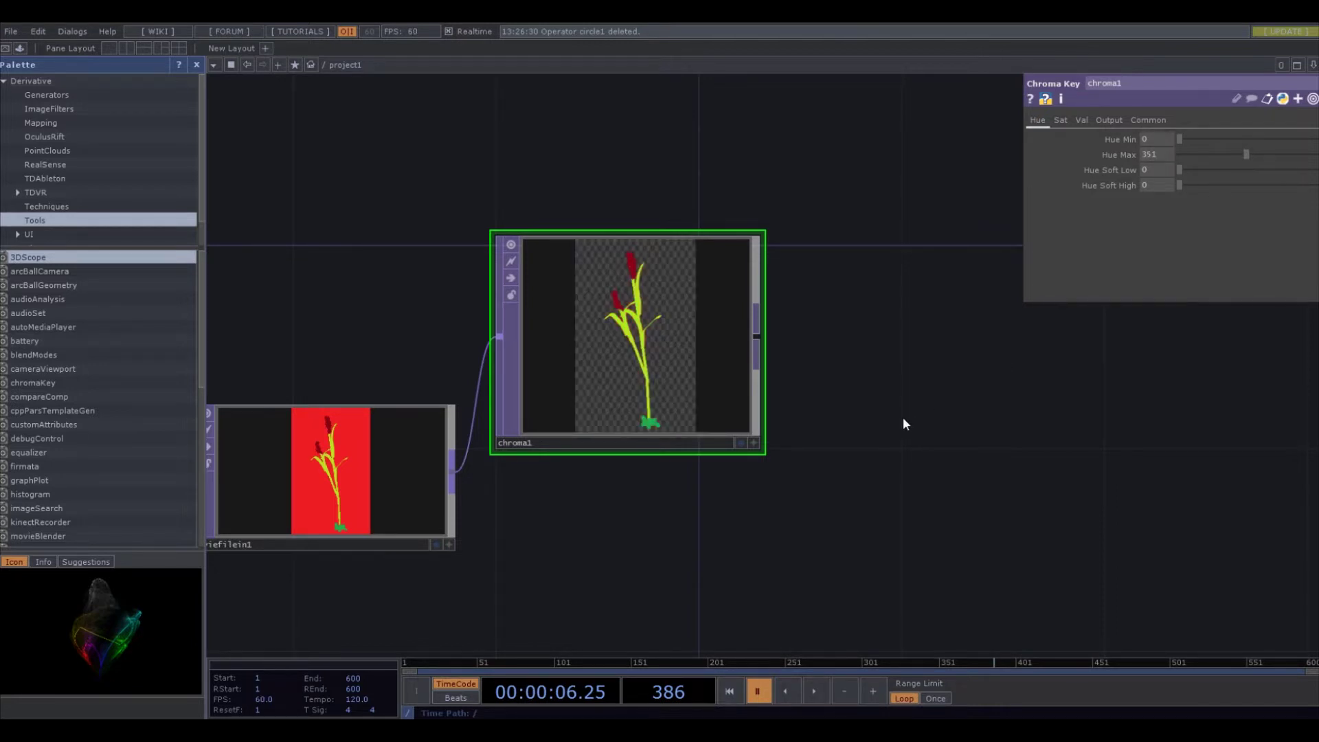
scroll(903, 424, "up", 3)
left_click_drag(880, 341, 983, 395)
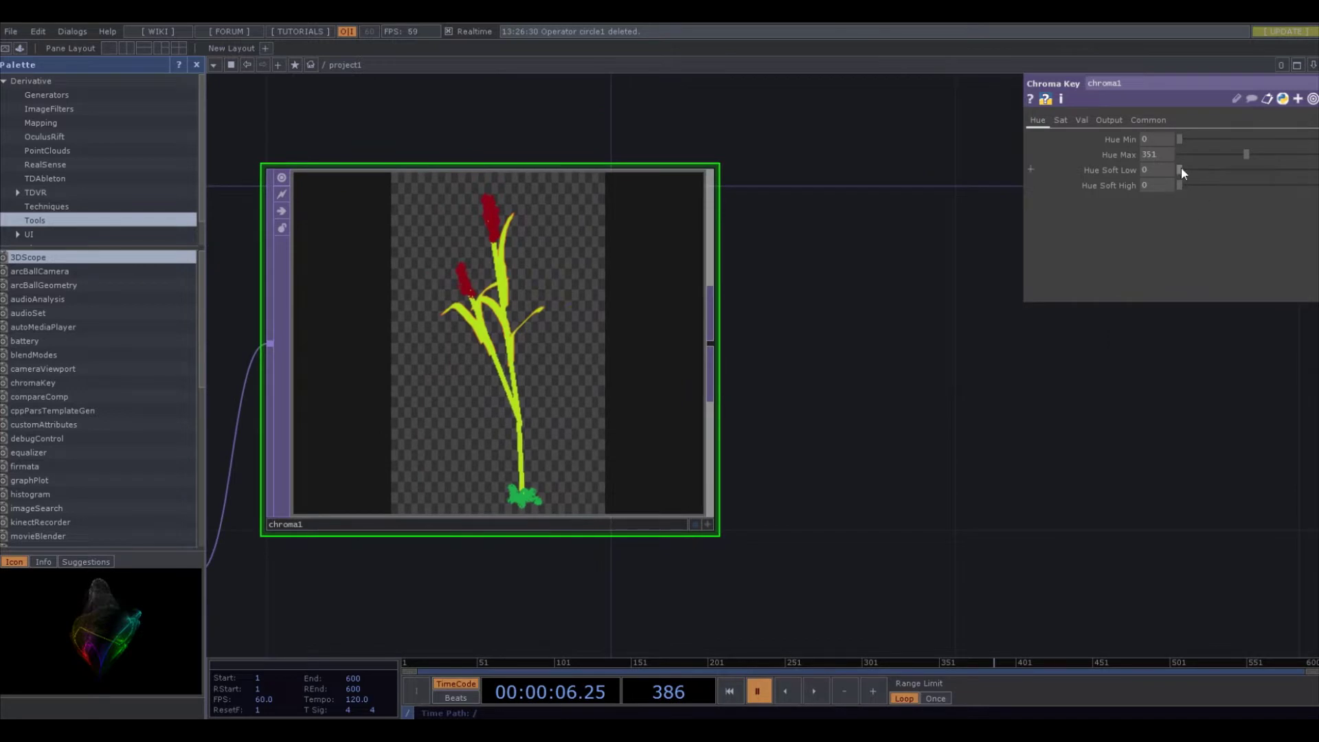
left_click_drag(1181, 169, 1148, 202)
scroll(834, 341, "up", 2)
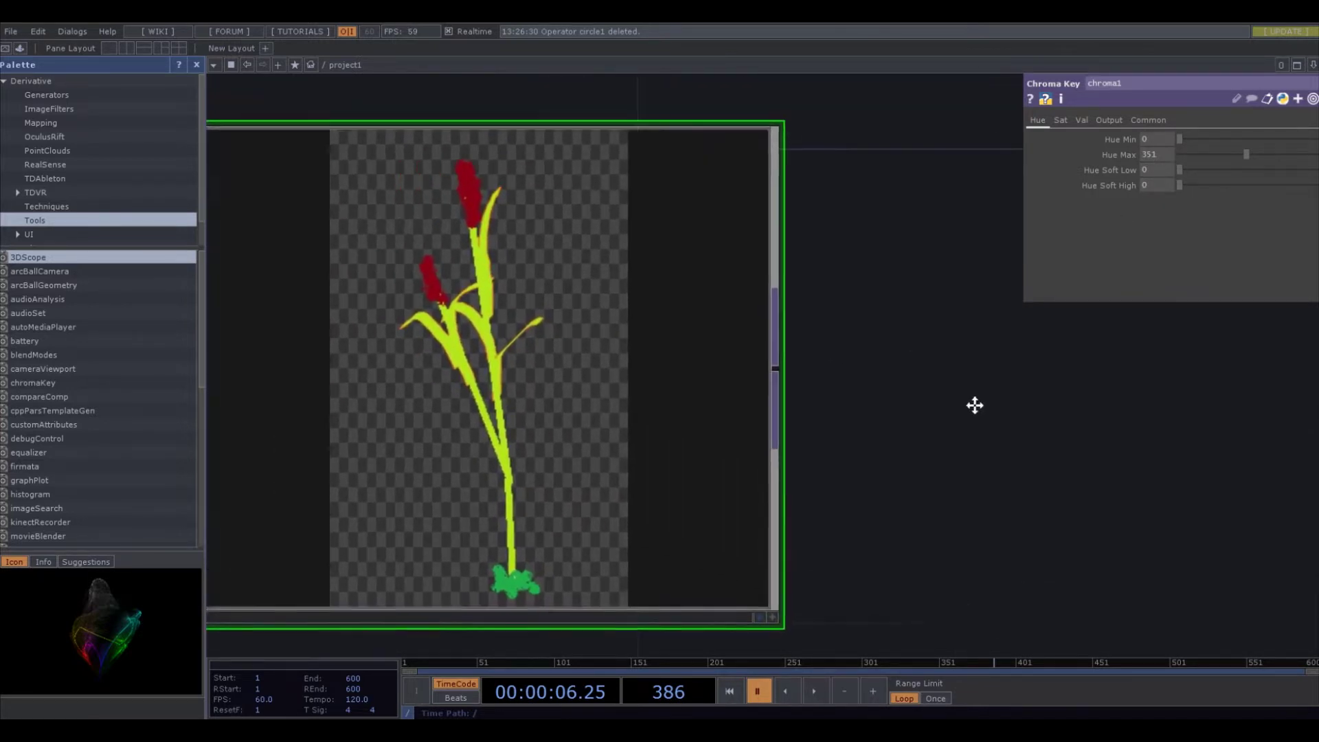
left_click_drag(1183, 136, 1194, 140)
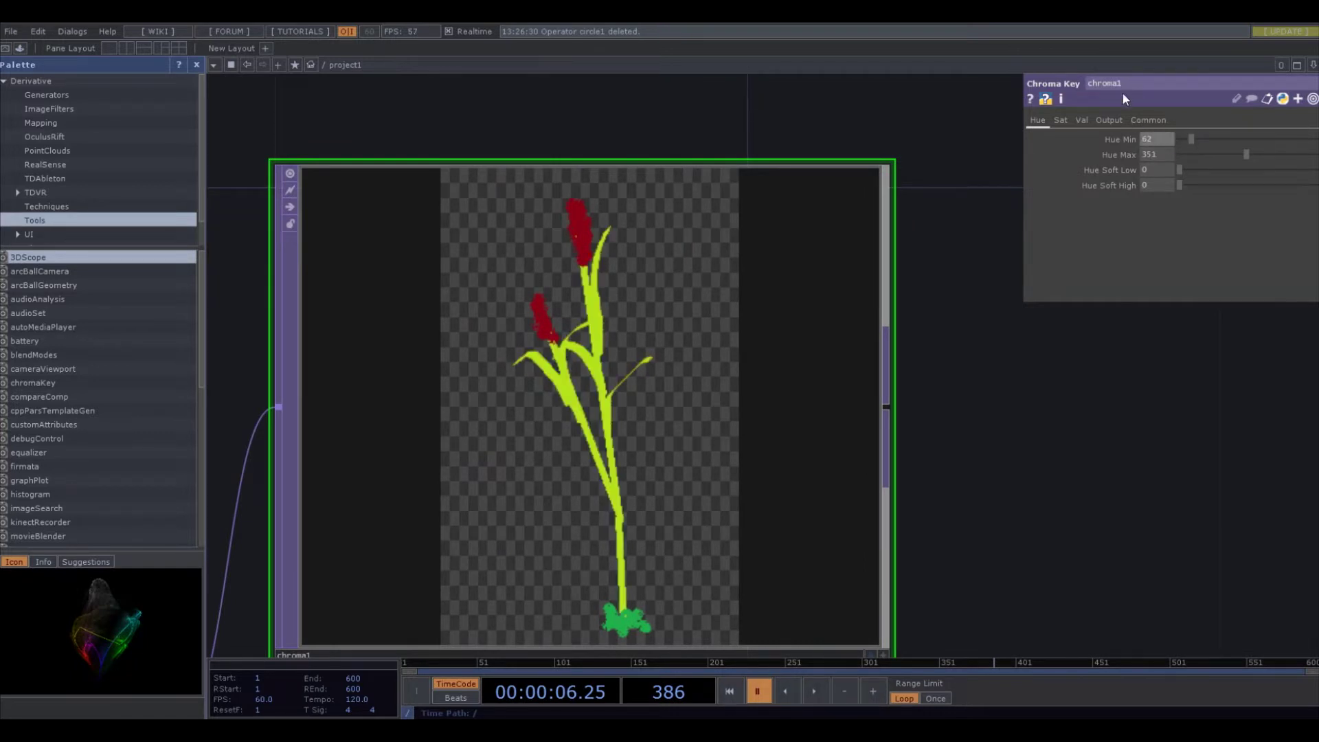
Set both Input Smoothness and Viewer Smoothness of the Chroma Key TOP to Nearest Pixel
left_click(1148, 120)
left_click(1178, 216)
left_click(1172, 230)
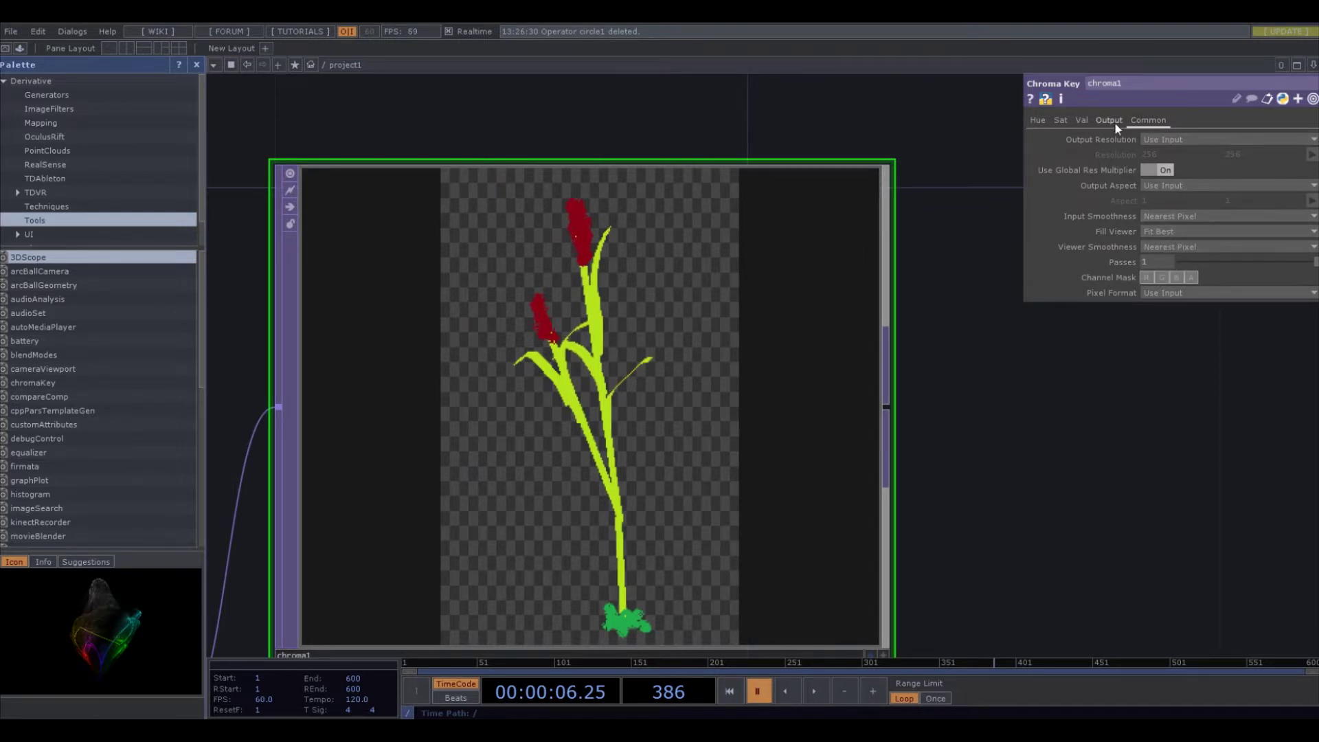
scroll(962, 460, "down", 3)
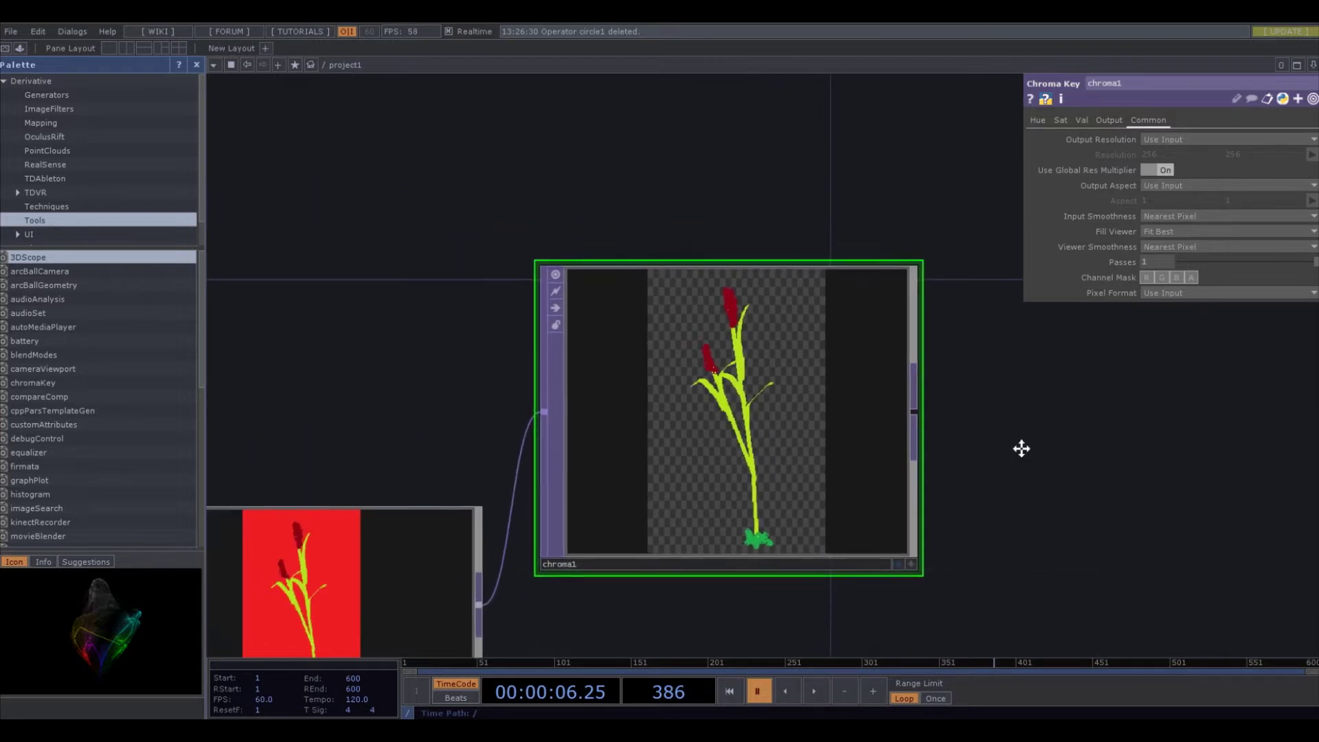
Add a Null TOP after chroma1 and connect chroma1's output to its input
key("Tab")
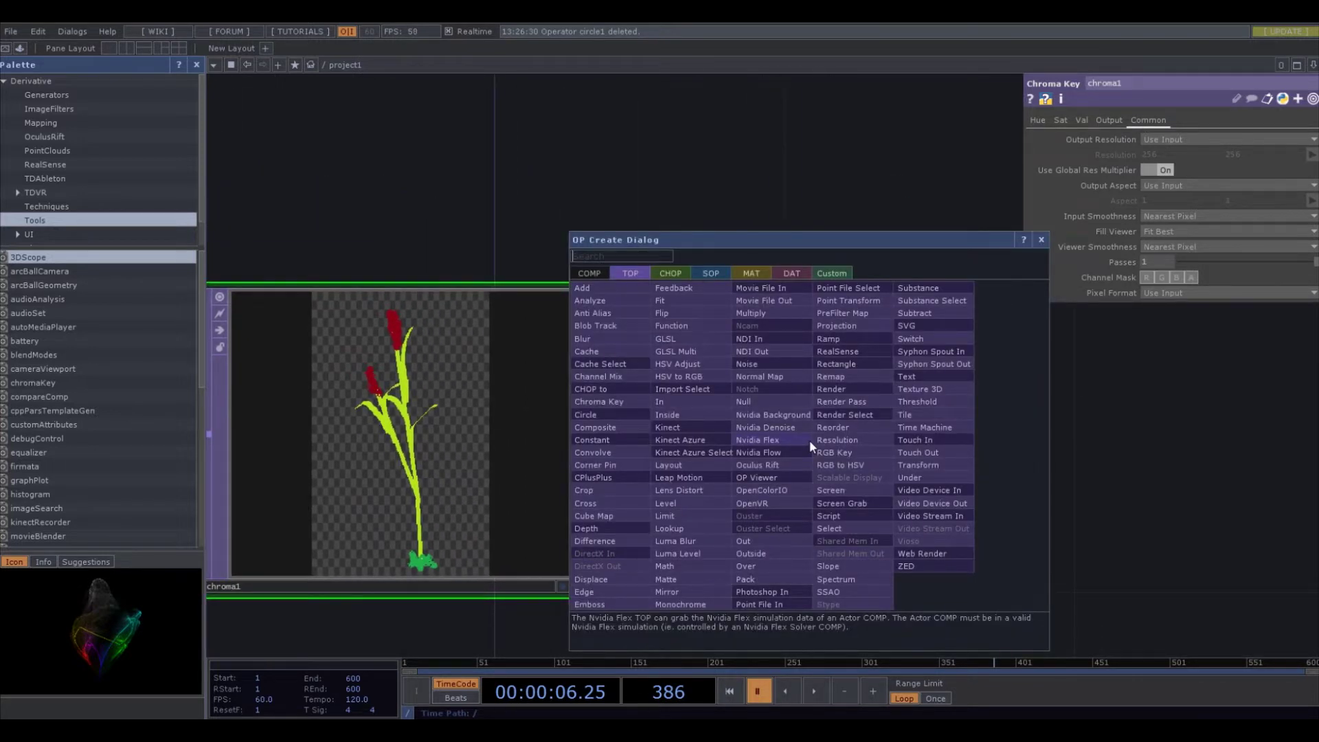
type("null")
left_click(785, 403)
left_click(892, 502)
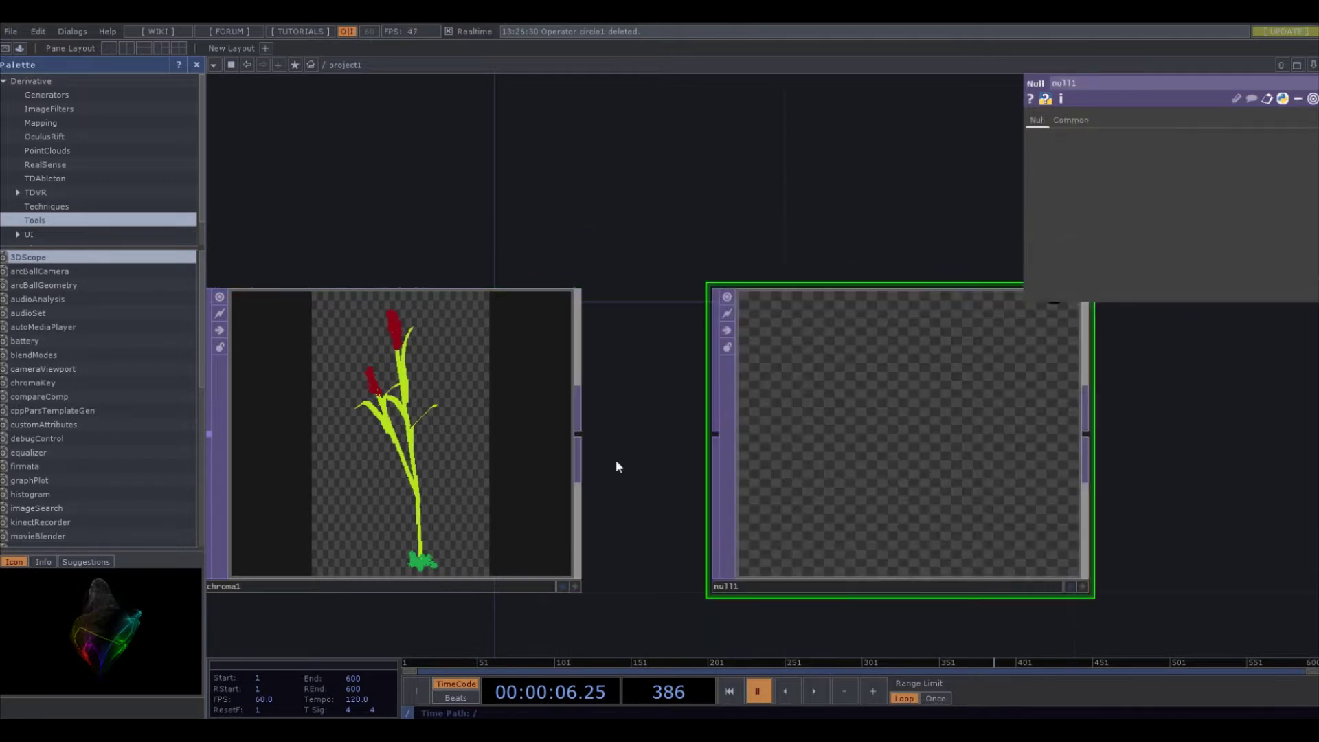
left_click_drag(579, 434, 716, 434)
Add a Feedback TOP to the network just above null1
scroll(672, 367, "down", 5)
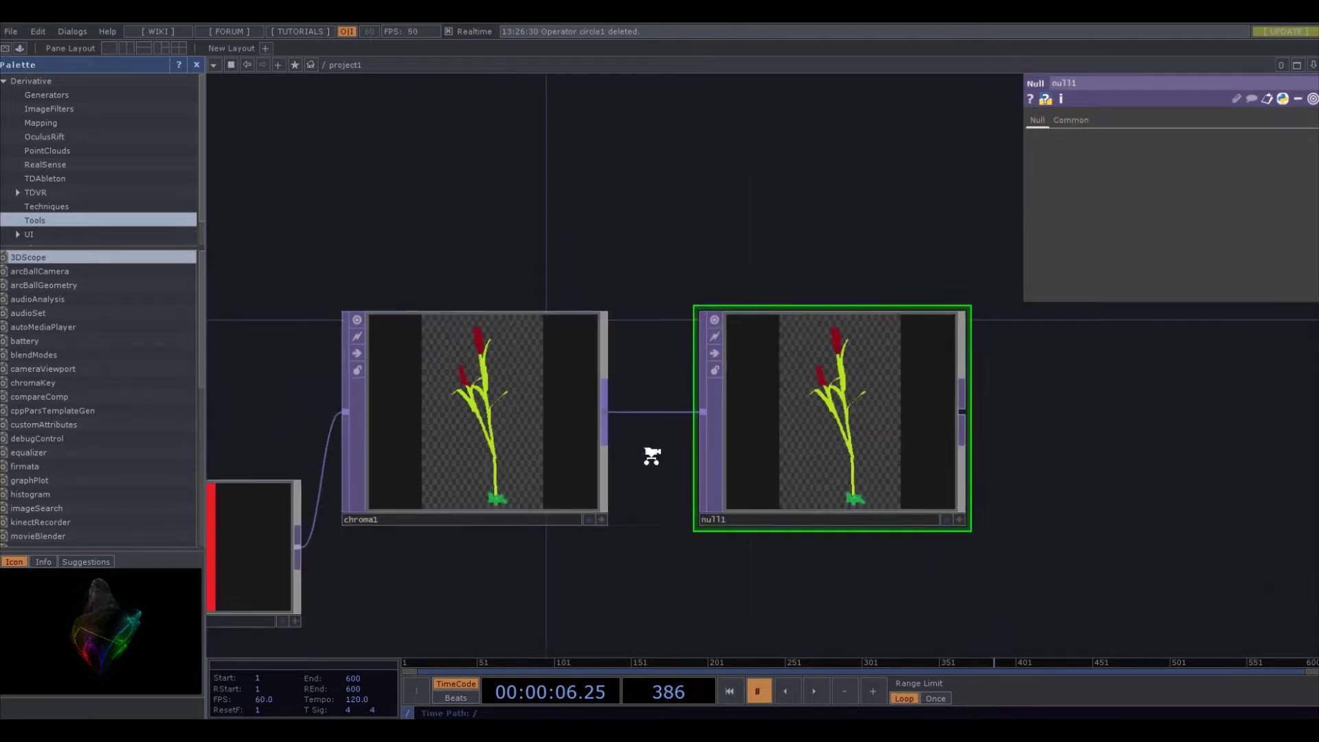
left_click_drag(990, 454, 855, 500)
key("Tab")
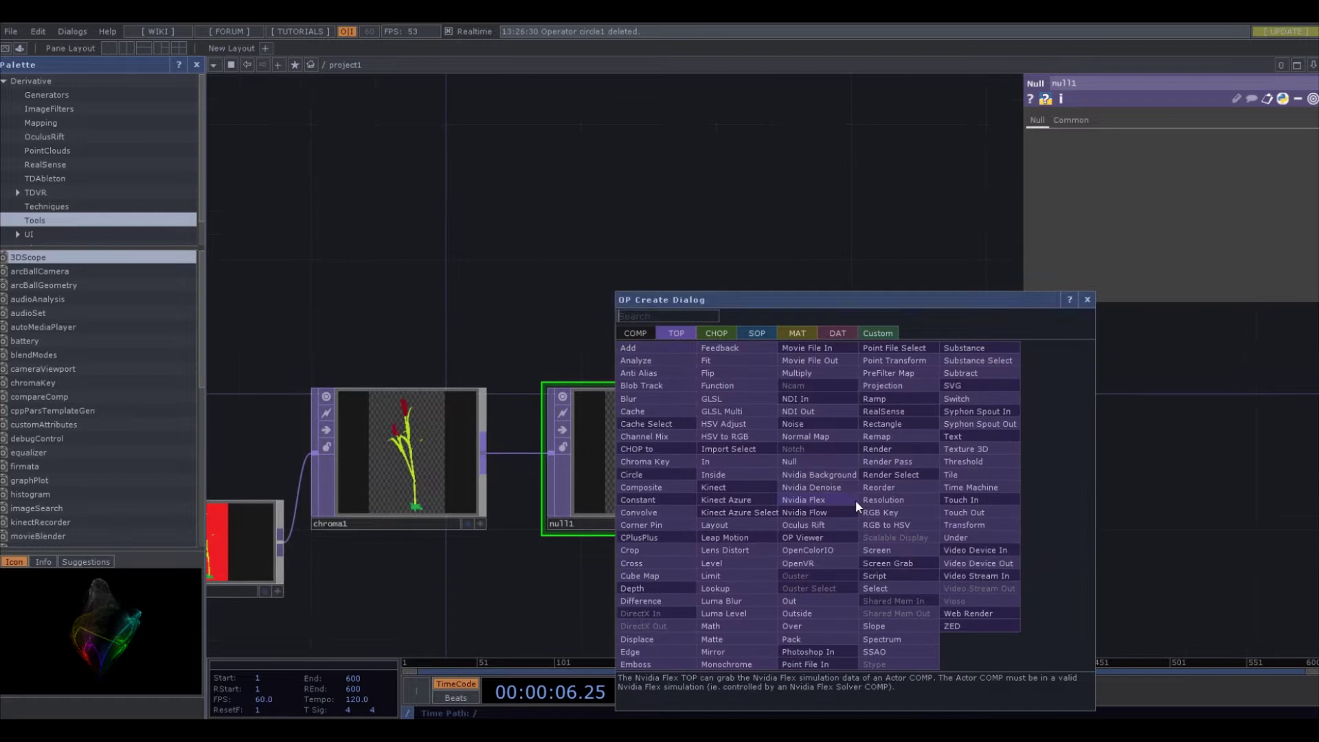
left_click(722, 348)
left_click(632, 299)
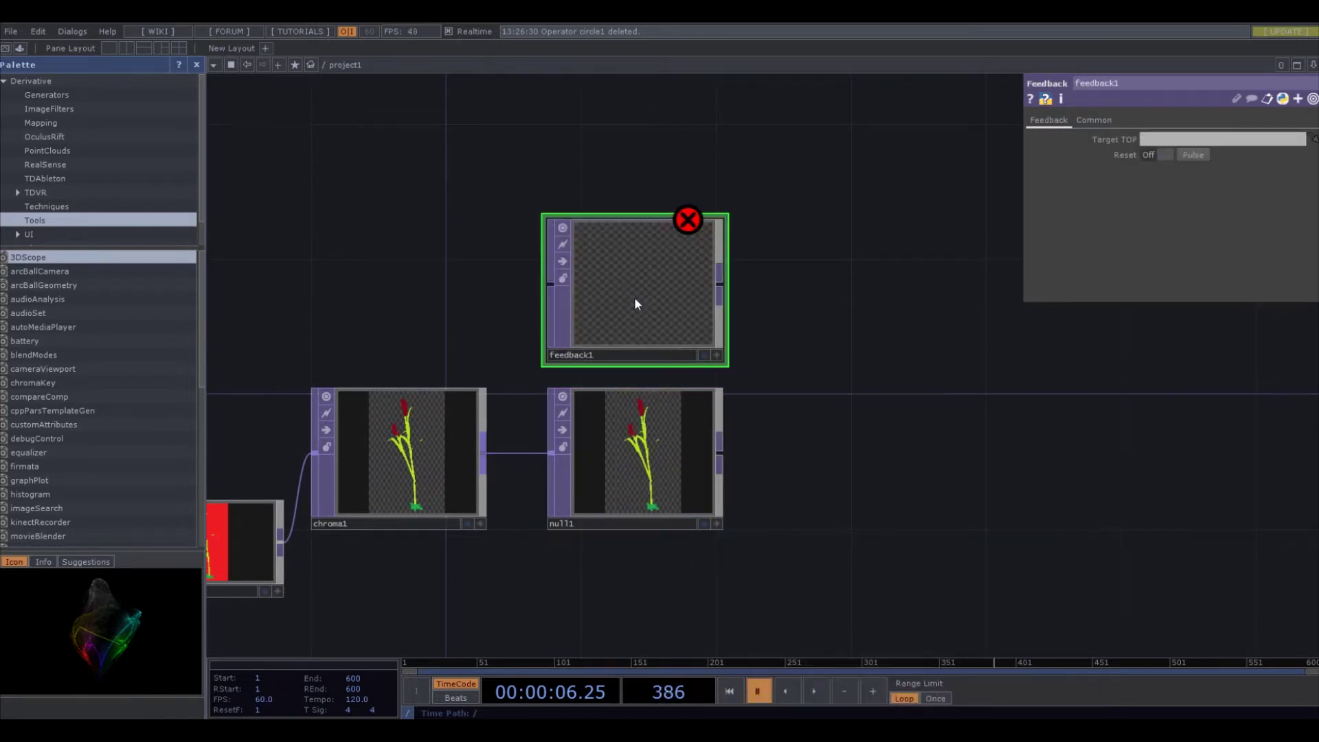
Add a Composite TOP beyond the feedback and null nodes
key("Tab")
type("comp")
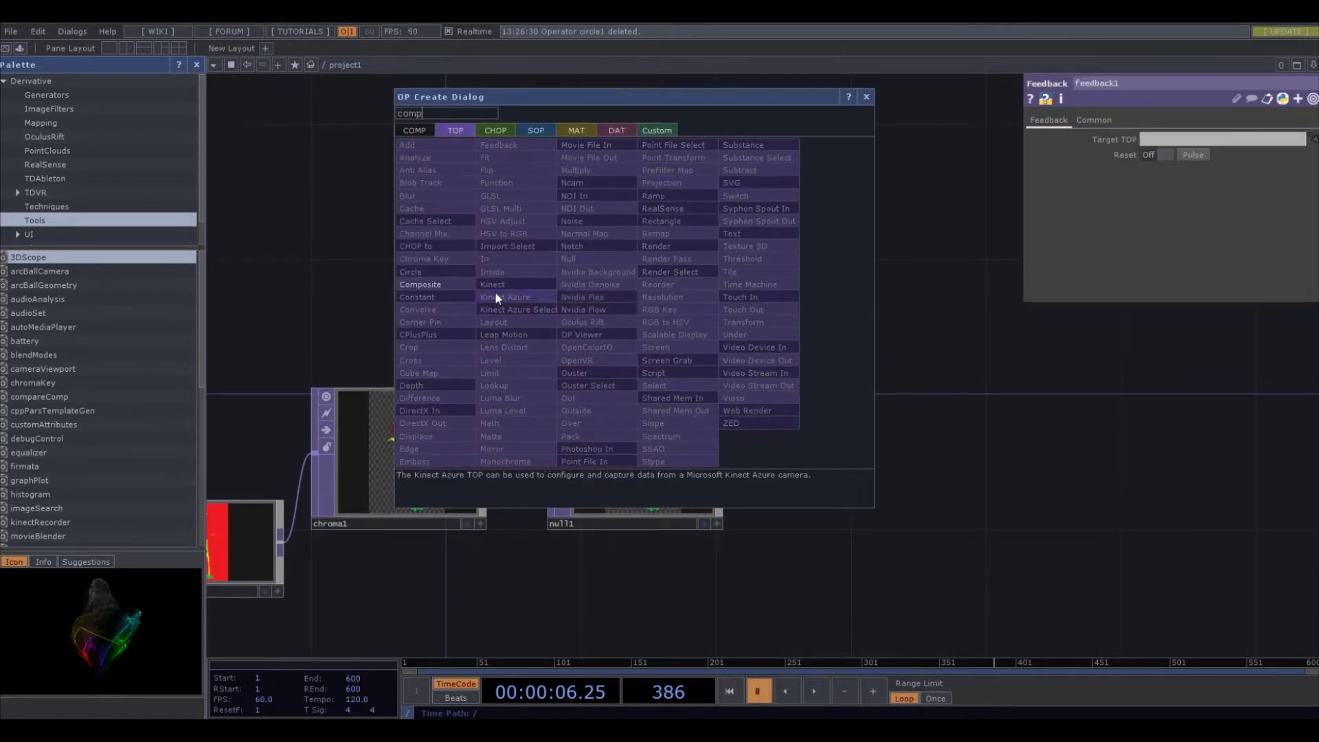
left_click(464, 286)
left_click(871, 344)
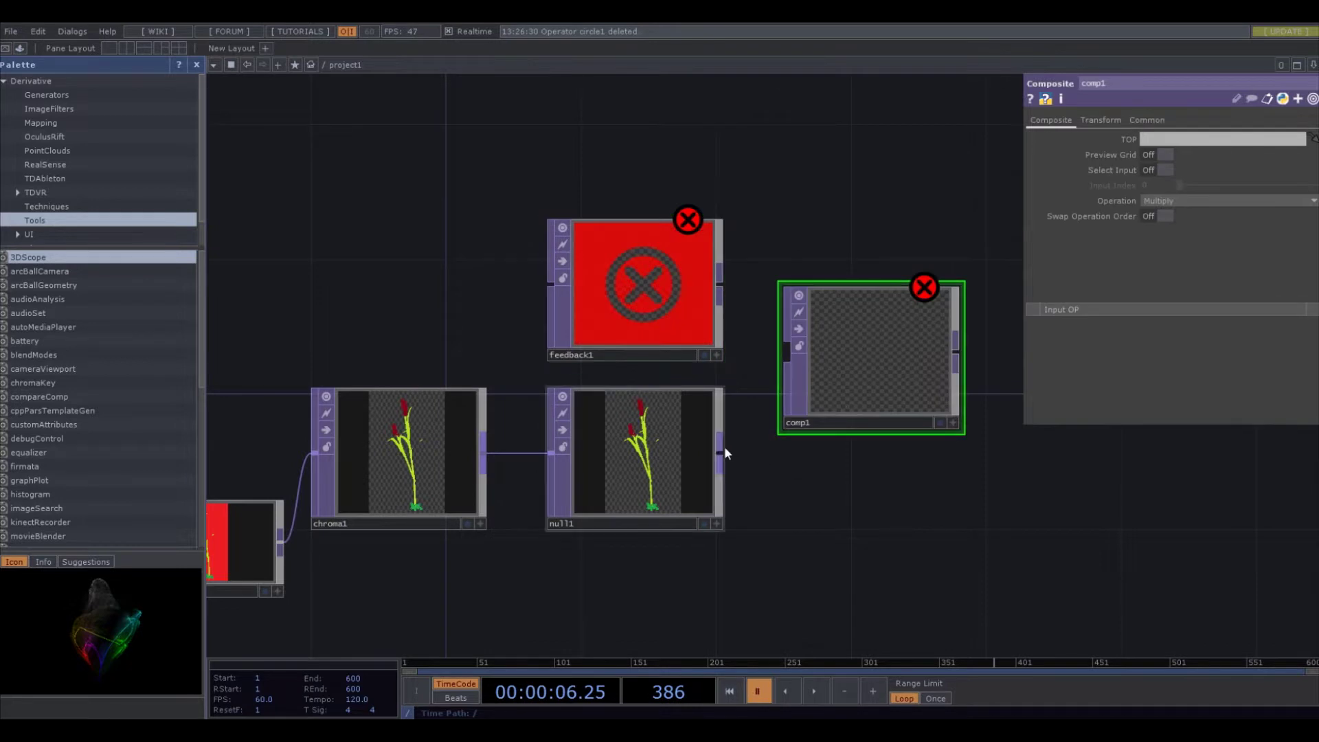
Wire null1 into both comp1 and feedback1, and connect feedback1's output to comp1 as its second input
left_click_drag(721, 447, 787, 354)
left_click_drag(715, 436, 551, 283)
left_click_drag(719, 290, 787, 354)
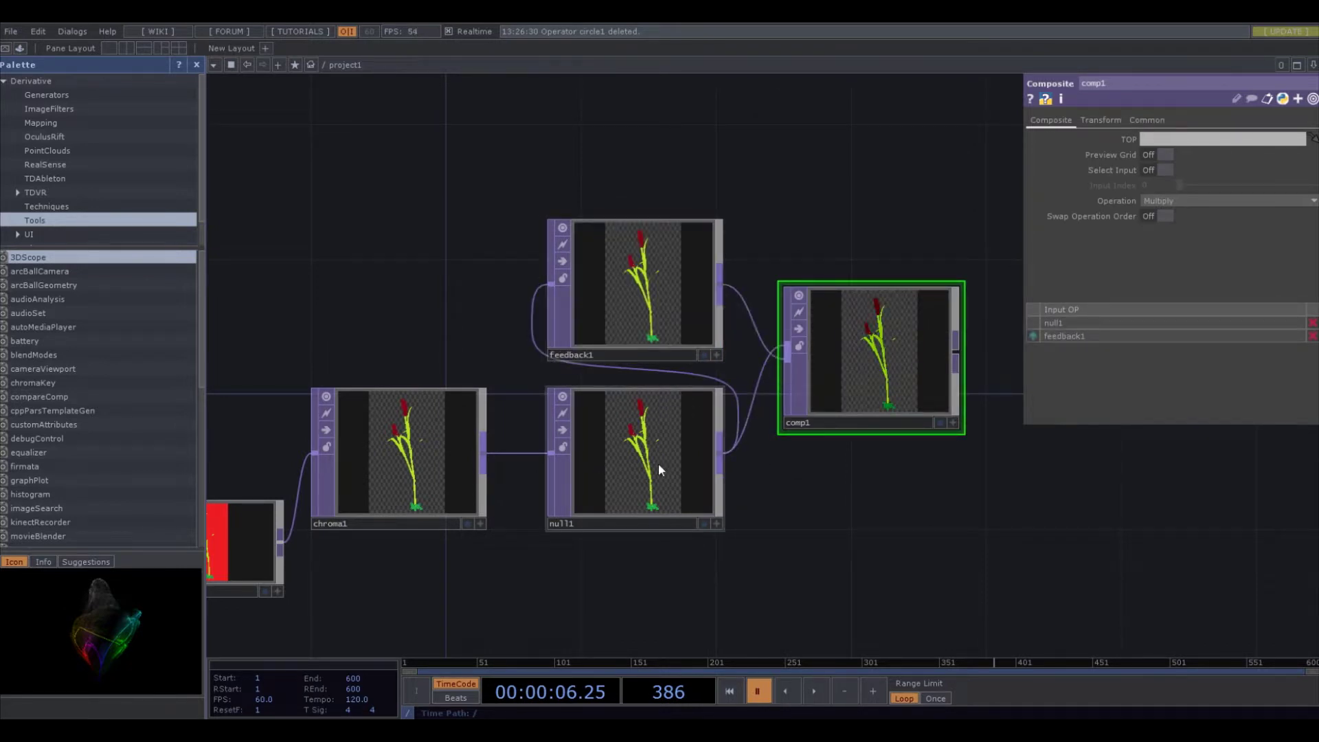
scroll(790, 440, "up", 3)
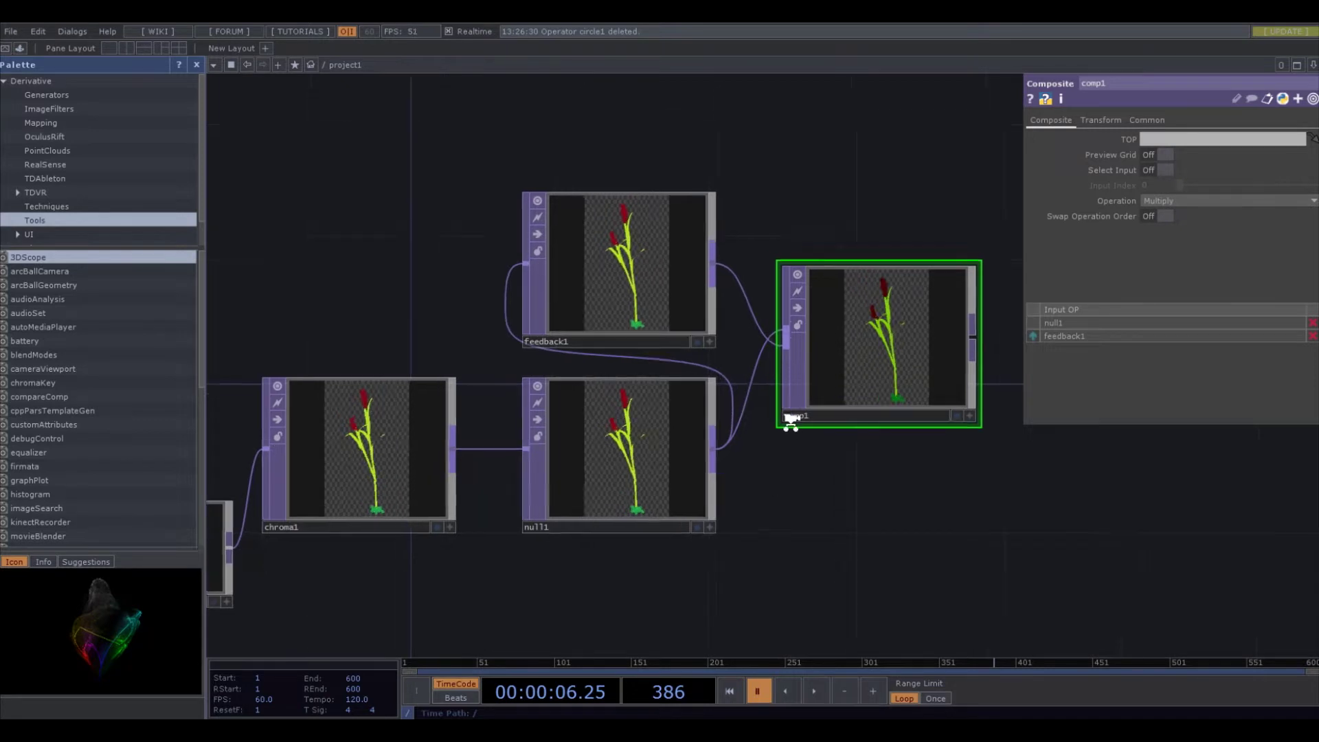
scroll(773, 482, "down", 5)
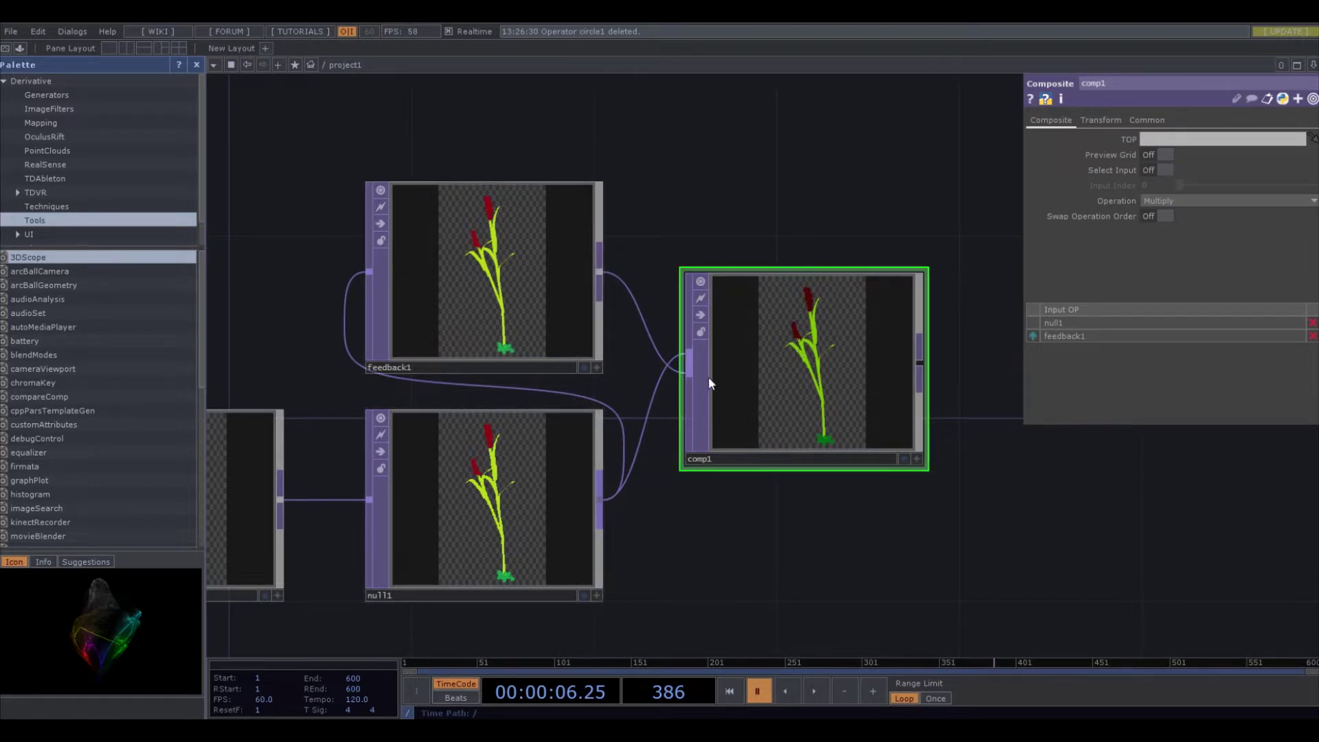
Add a Transform TOP after comp1 and connect comp1's output to its input
left_click_drag(846, 531, 731, 501)
scroll(804, 514, "down", 2)
key("Tab")
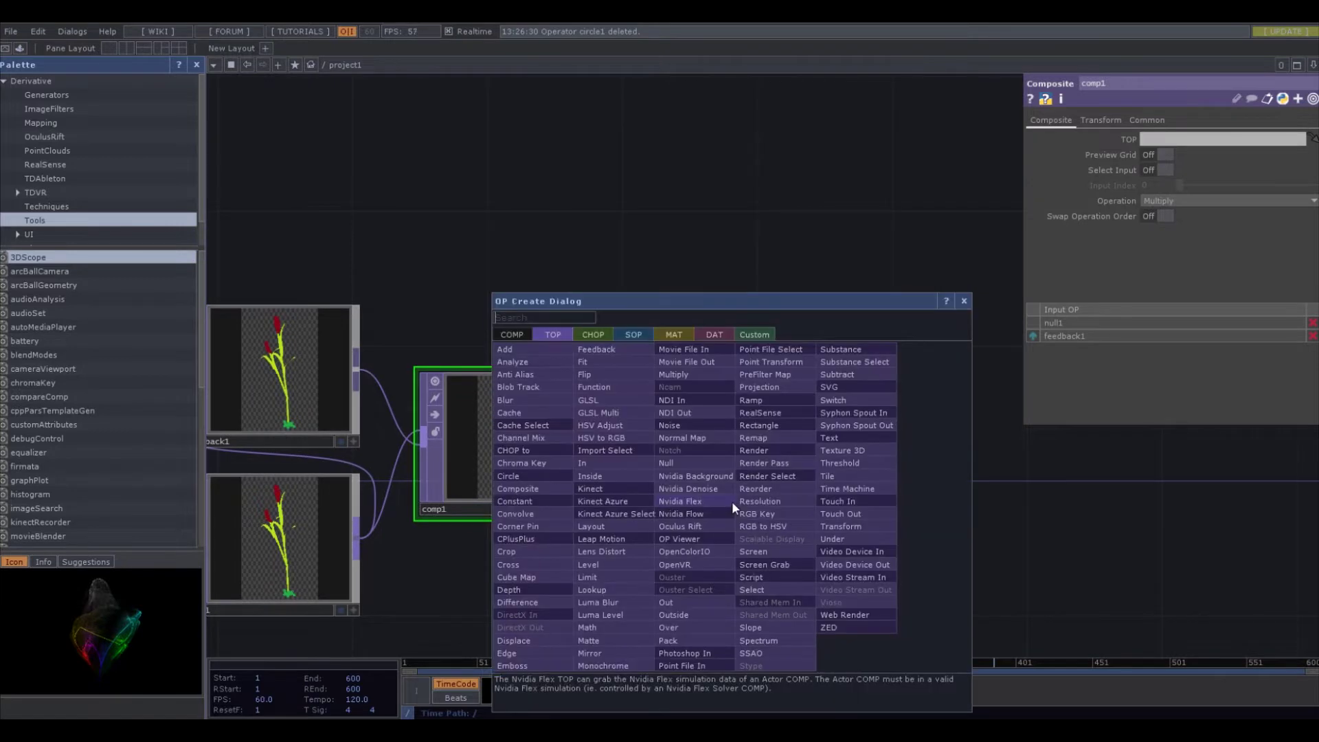
type("tra")
left_click(833, 526)
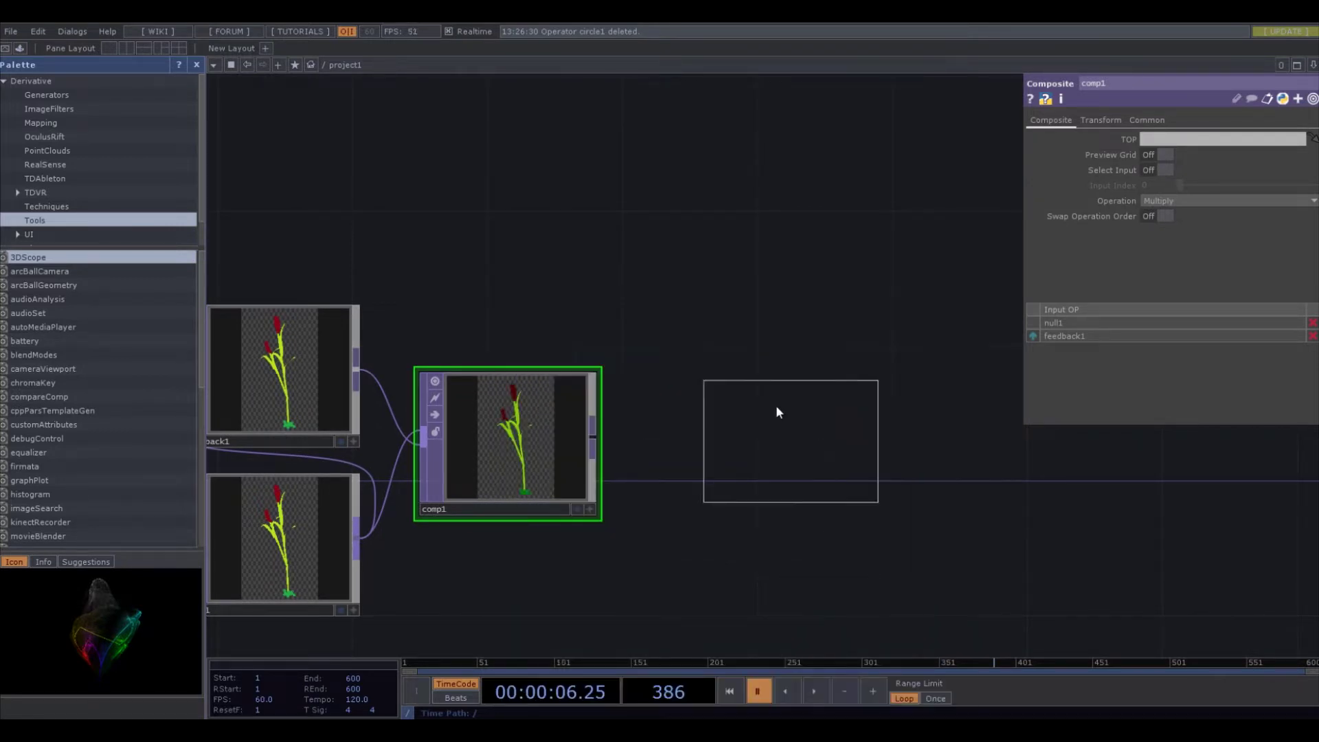
left_click(711, 340)
left_click_drag(599, 435, 625, 337)
Add a Level TOP after transform1 and connect transform1's output to its input
key("Tab")
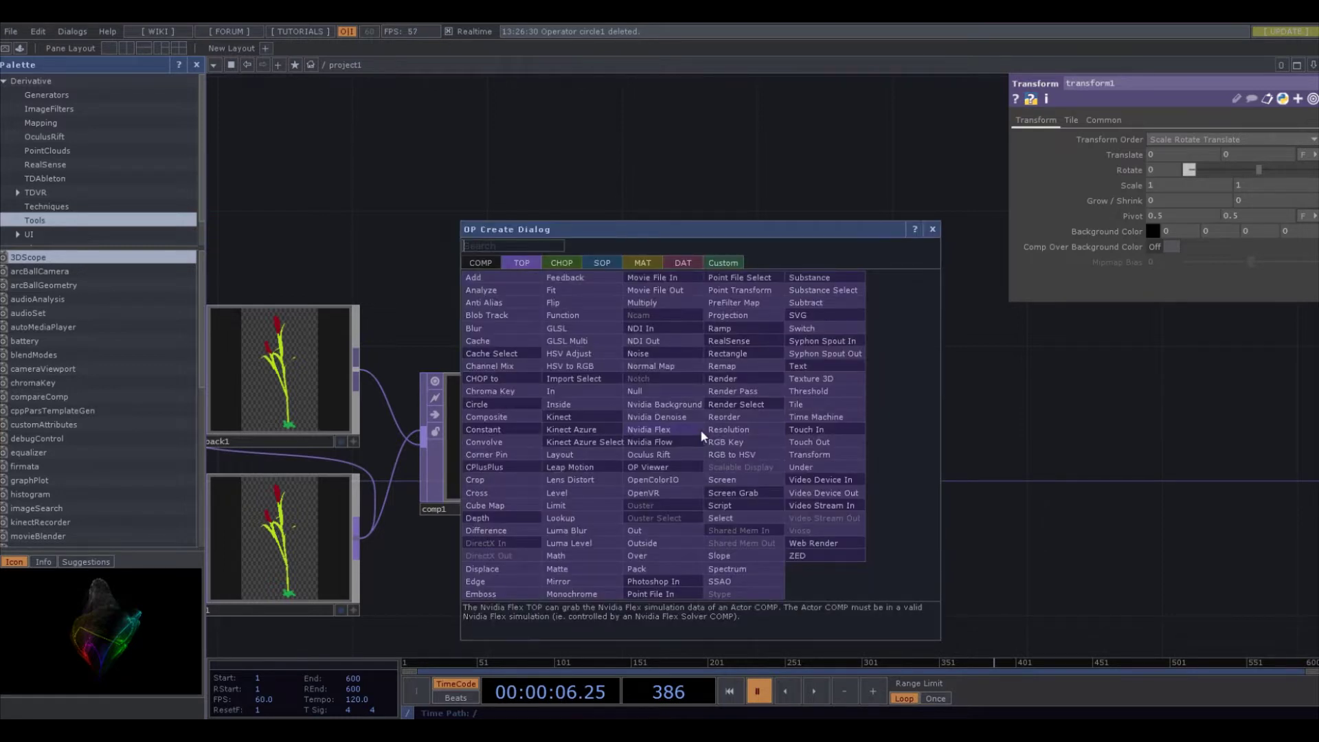
type("level")
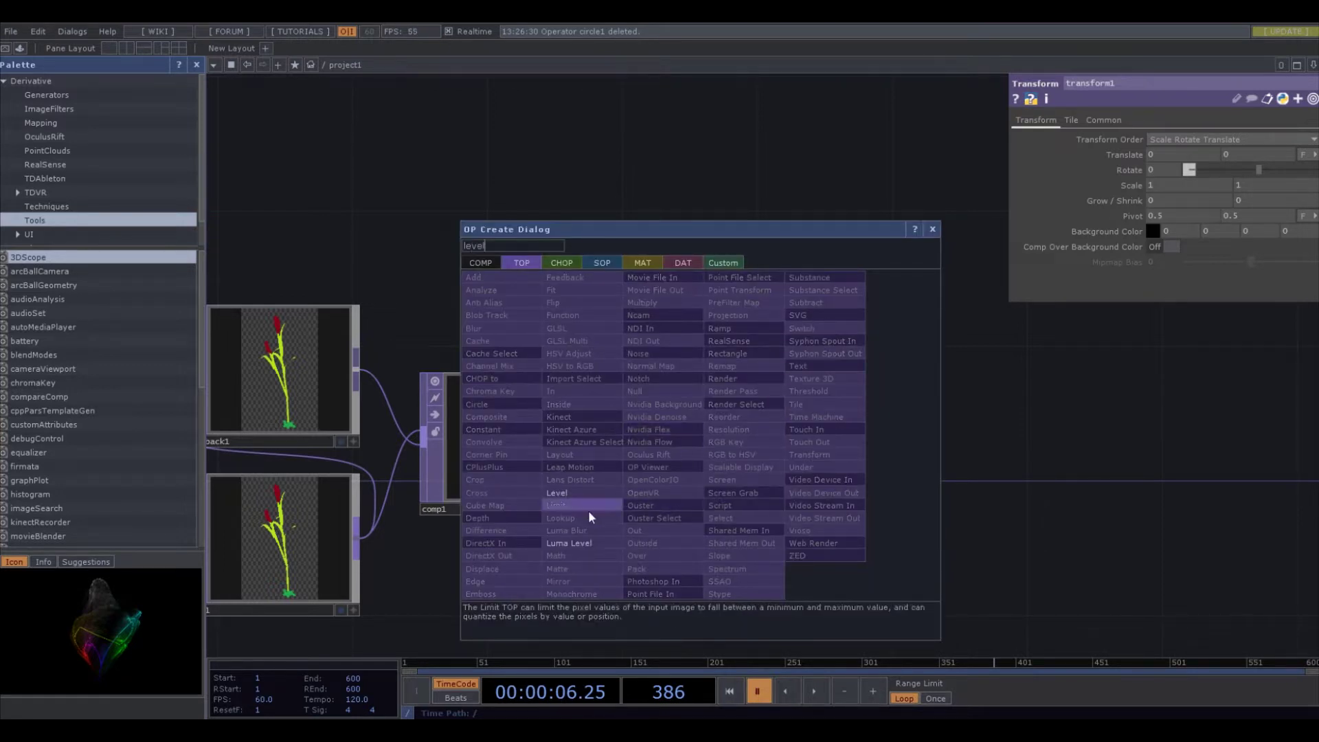
left_click(561, 493)
left_click(942, 389)
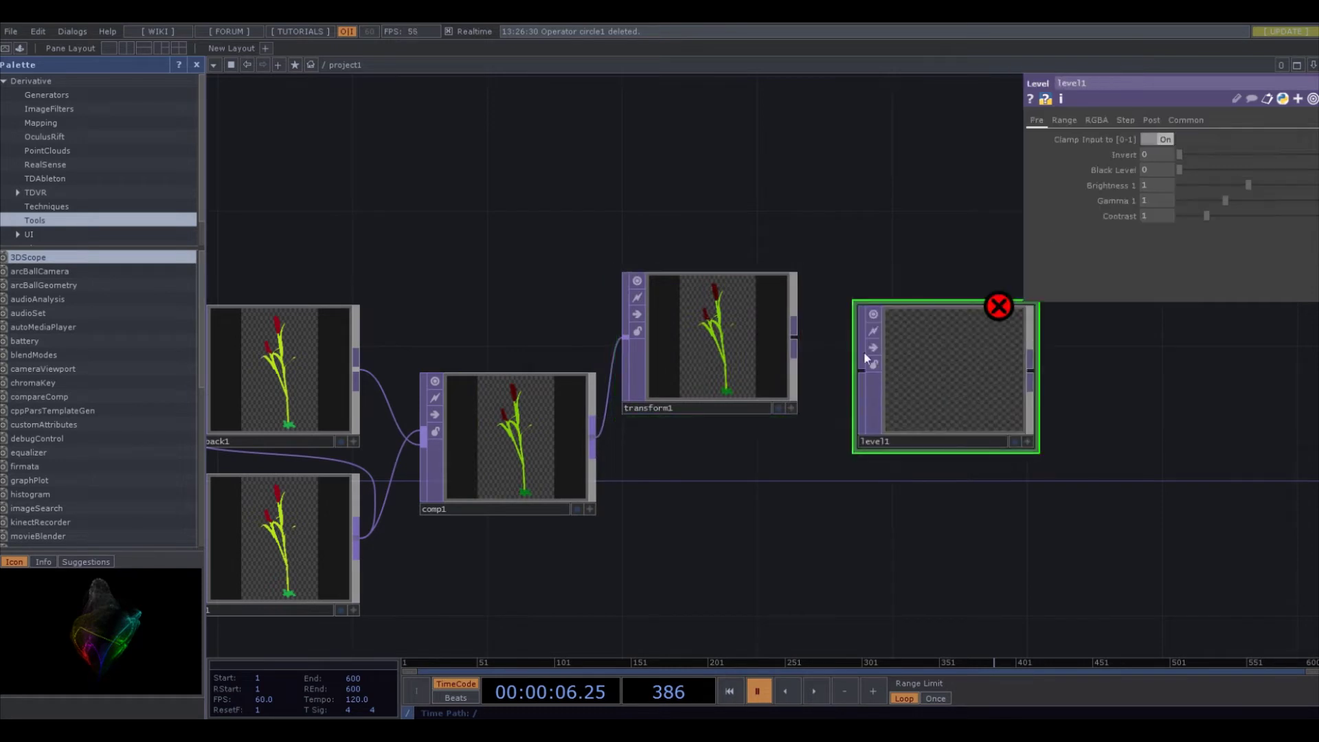
left_click_drag(795, 342, 860, 372)
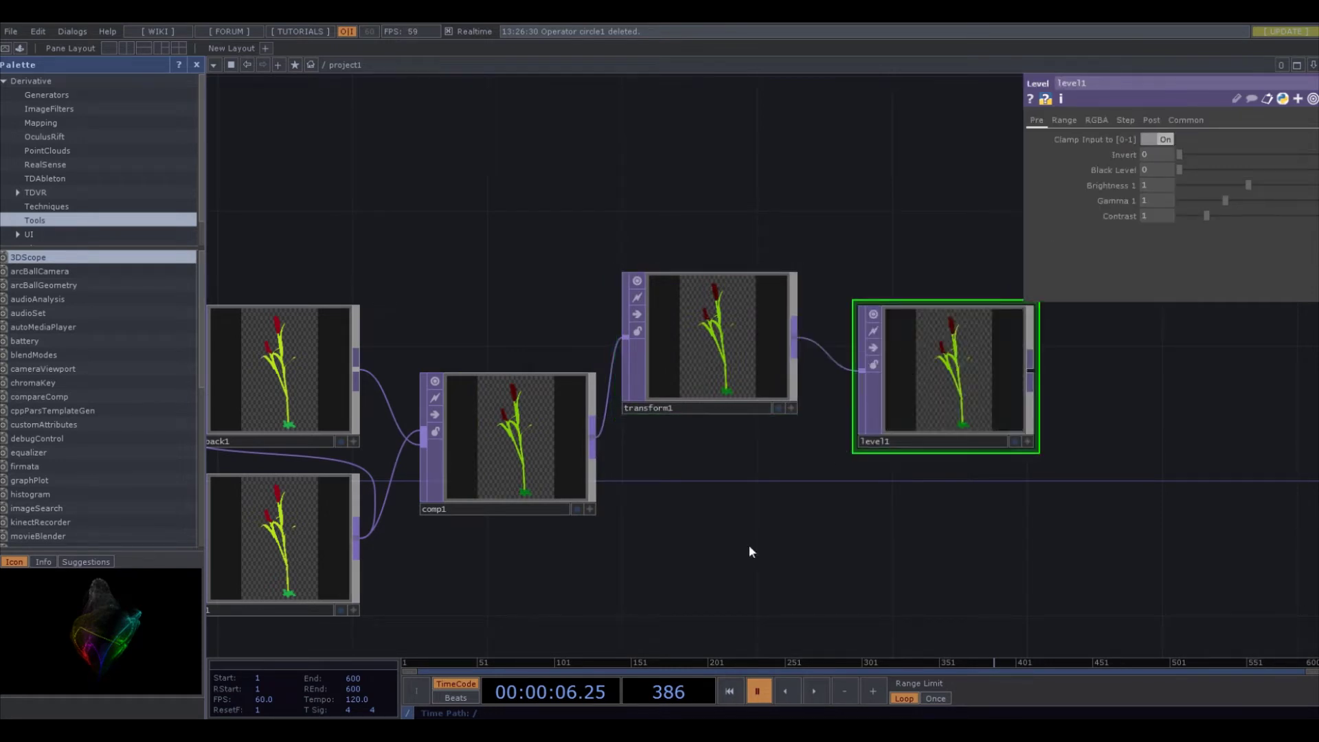
Assign level1 as the Target TOP of feedback1 to close the feedback loop
left_click_drag(788, 521, 837, 507)
left_click_drag(998, 359, 353, 370)
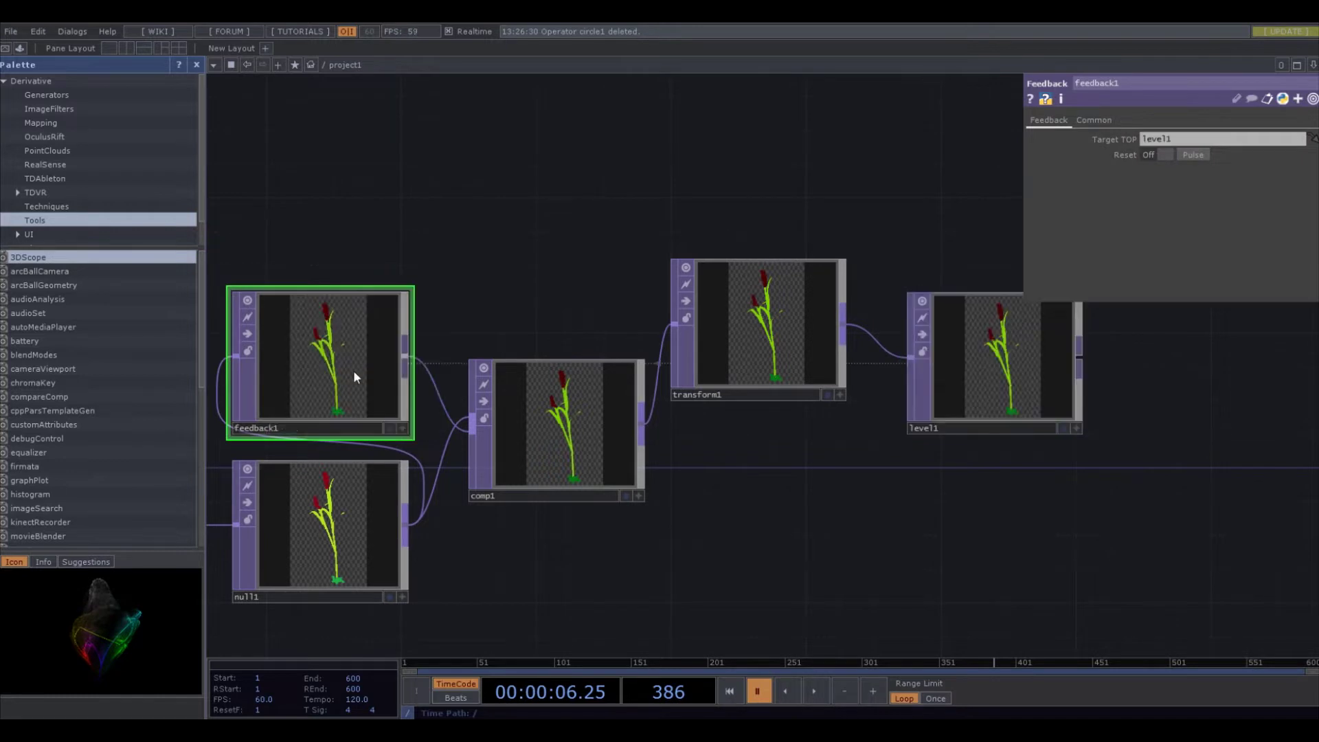
left_click(528, 448)
scroll(613, 525, "up", 2)
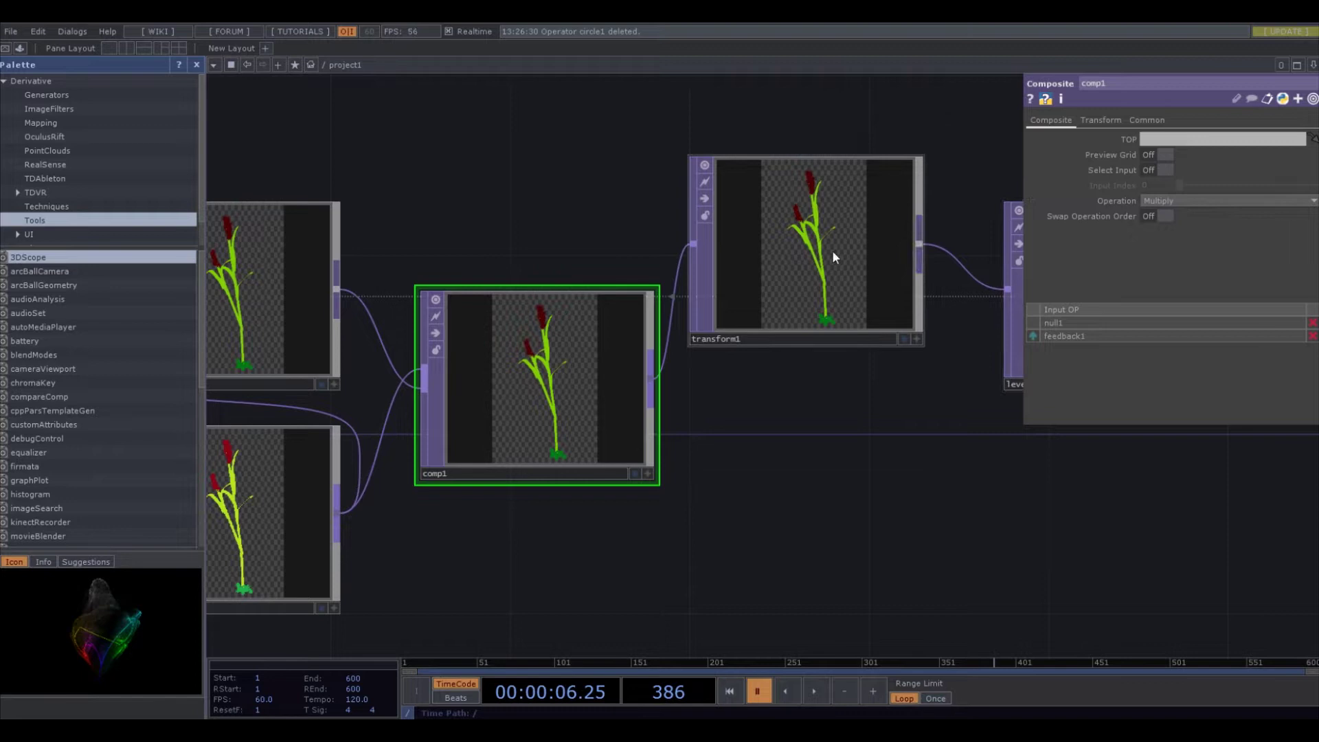
Set the X translation of transform1 to 0.1
left_click(881, 250)
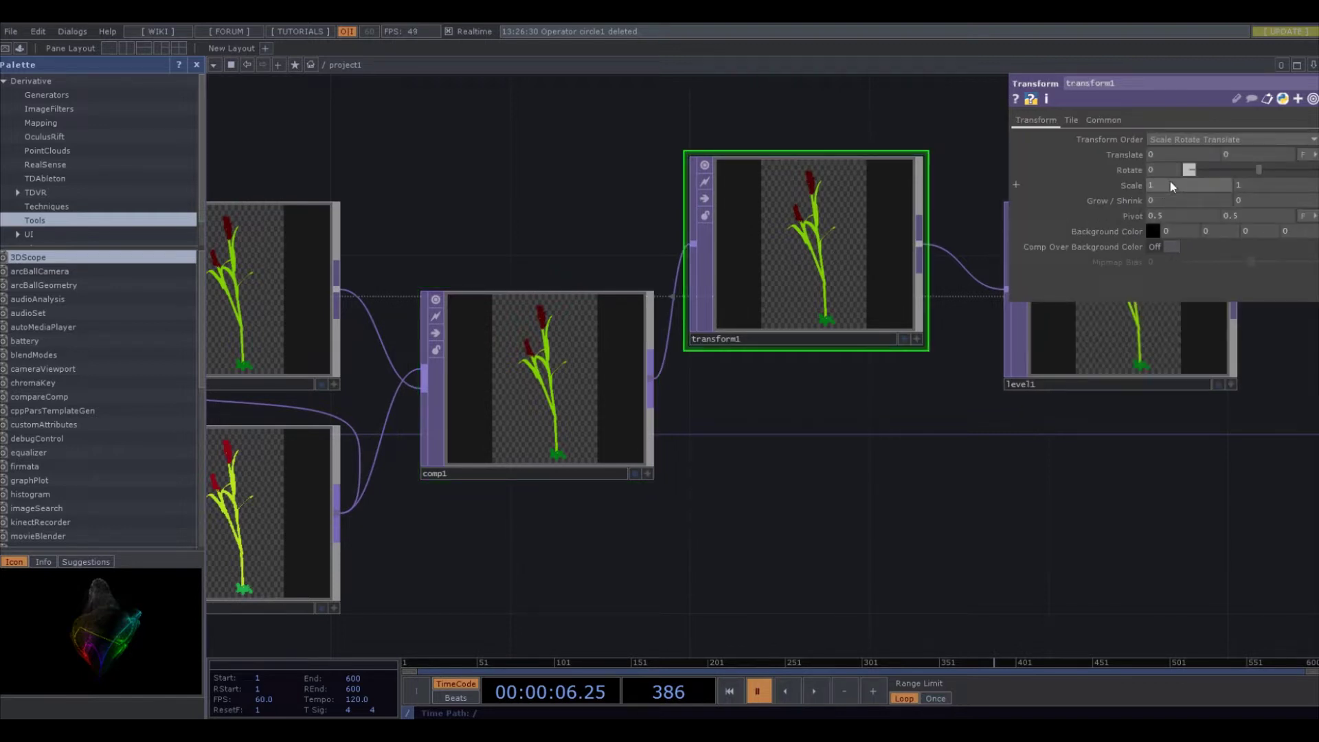
left_click(1087, 156)
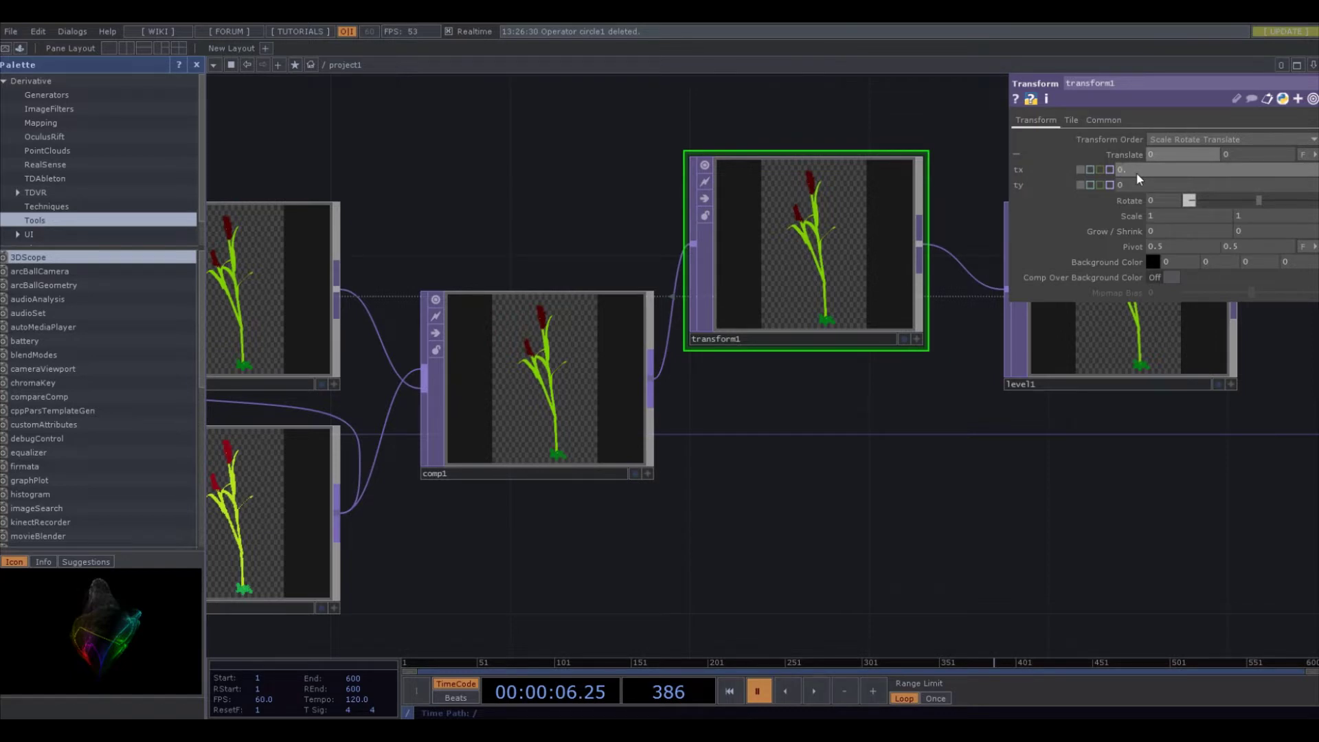
type("1")
key("Return")
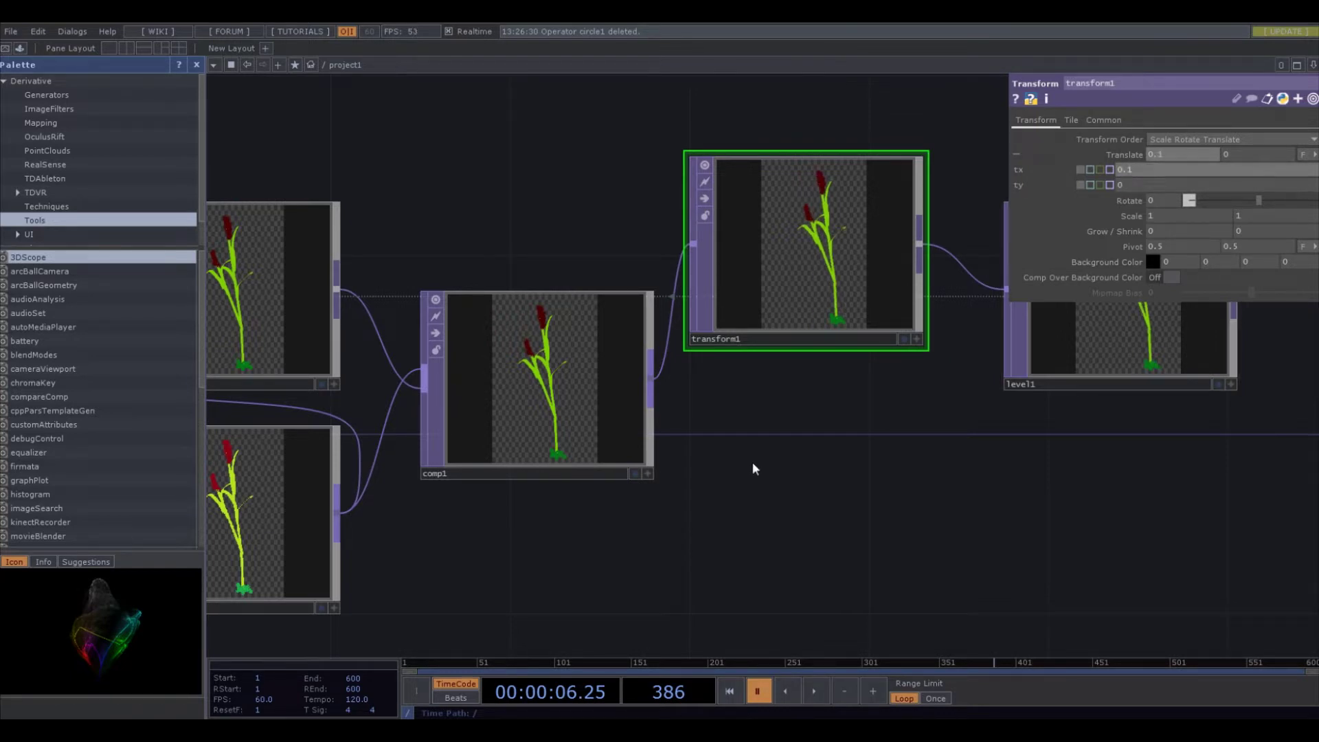
Set comp1's compositing operation to Over
left_click(625, 407)
left_click(1229, 200)
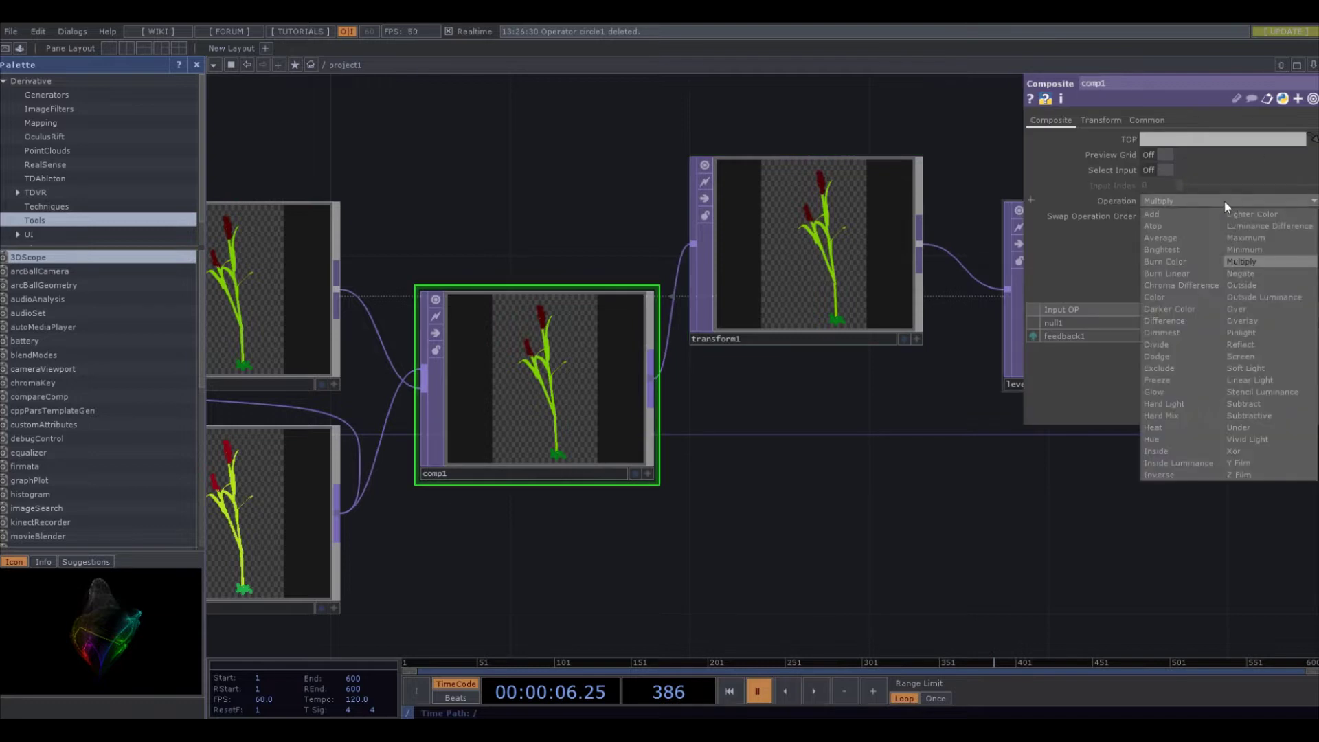
left_click(1246, 310)
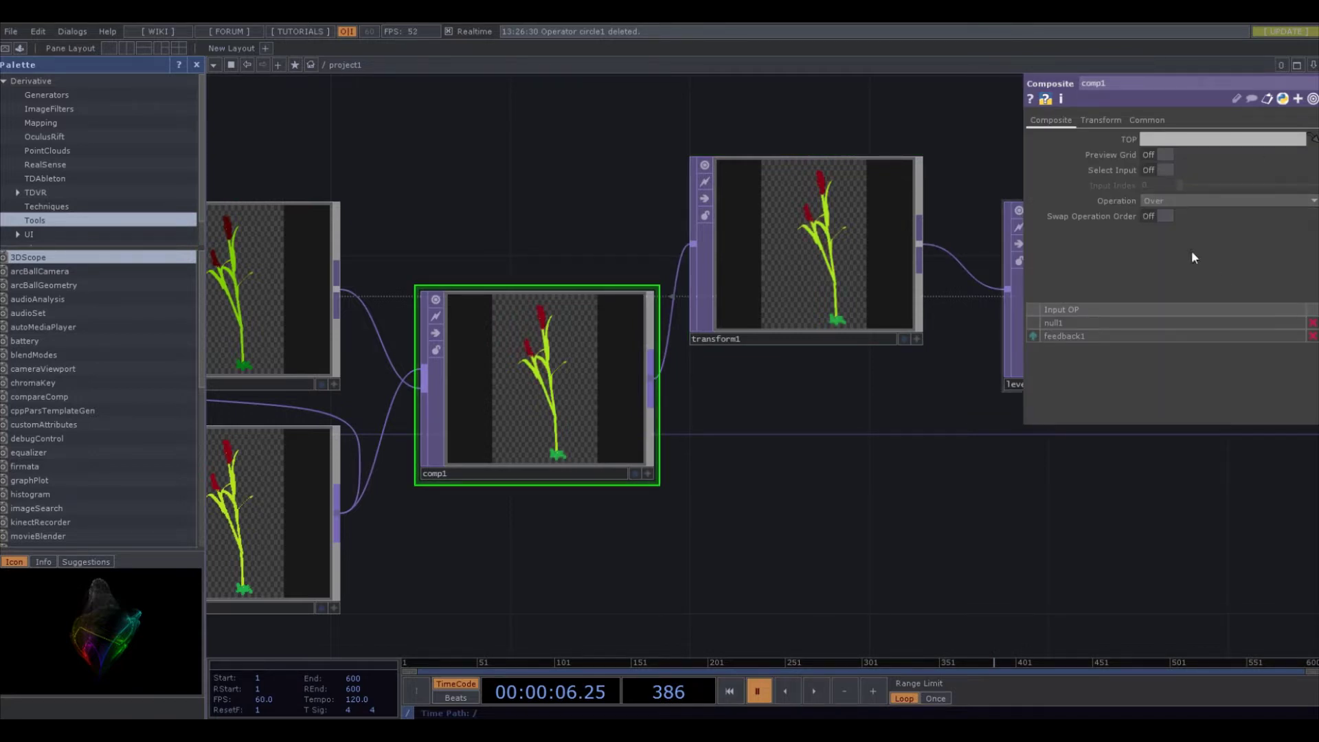
Try swapping the operation order of comp1's inputs
left_click(1160, 218)
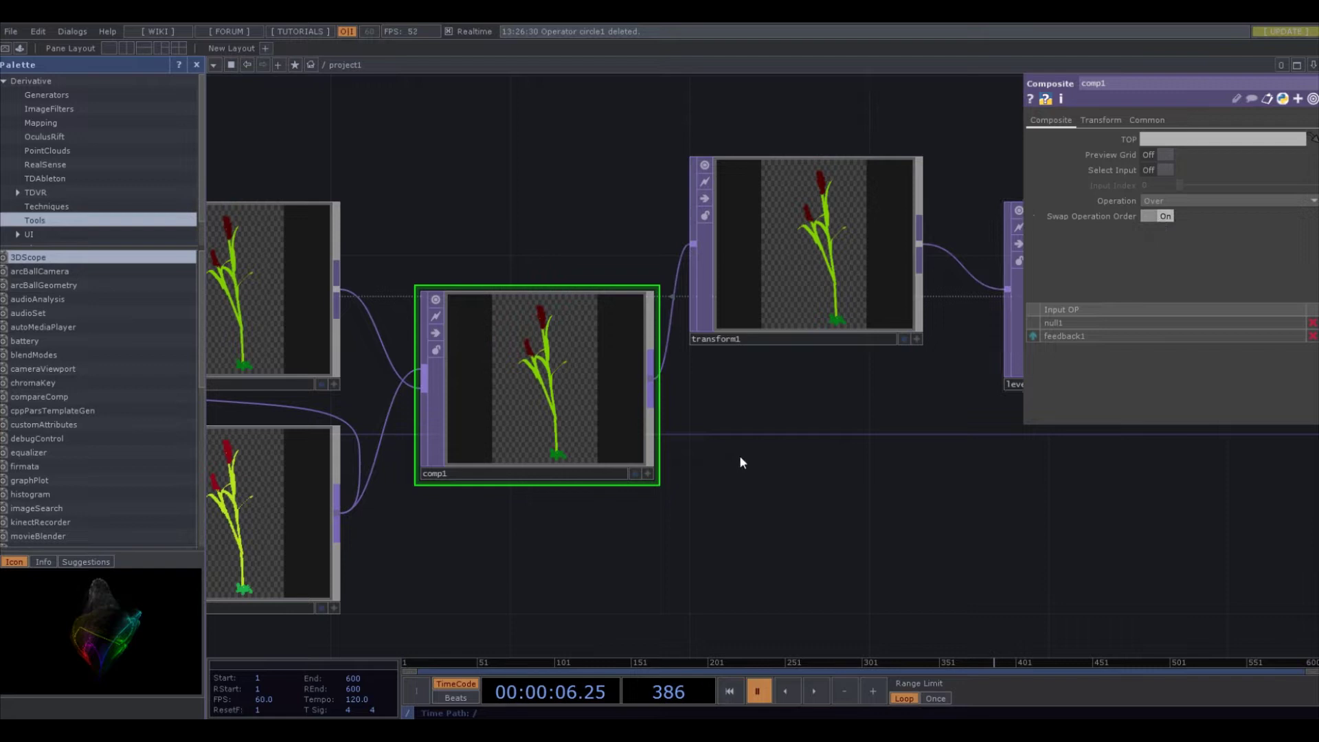
left_click_drag(791, 438, 830, 484)
scroll(828, 483, "down", 2)
scroll(827, 480, "up", 1)
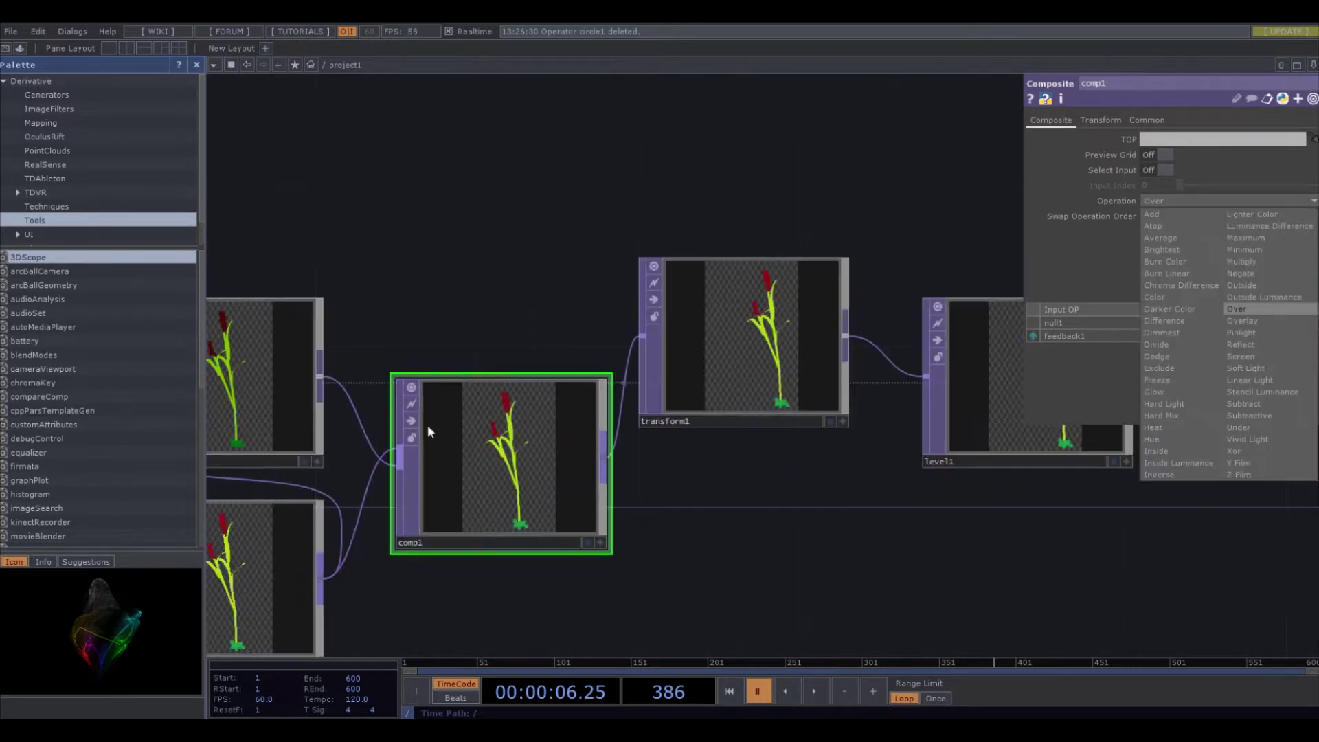
left_click(481, 336)
left_click_drag(481, 336, 508, 337)
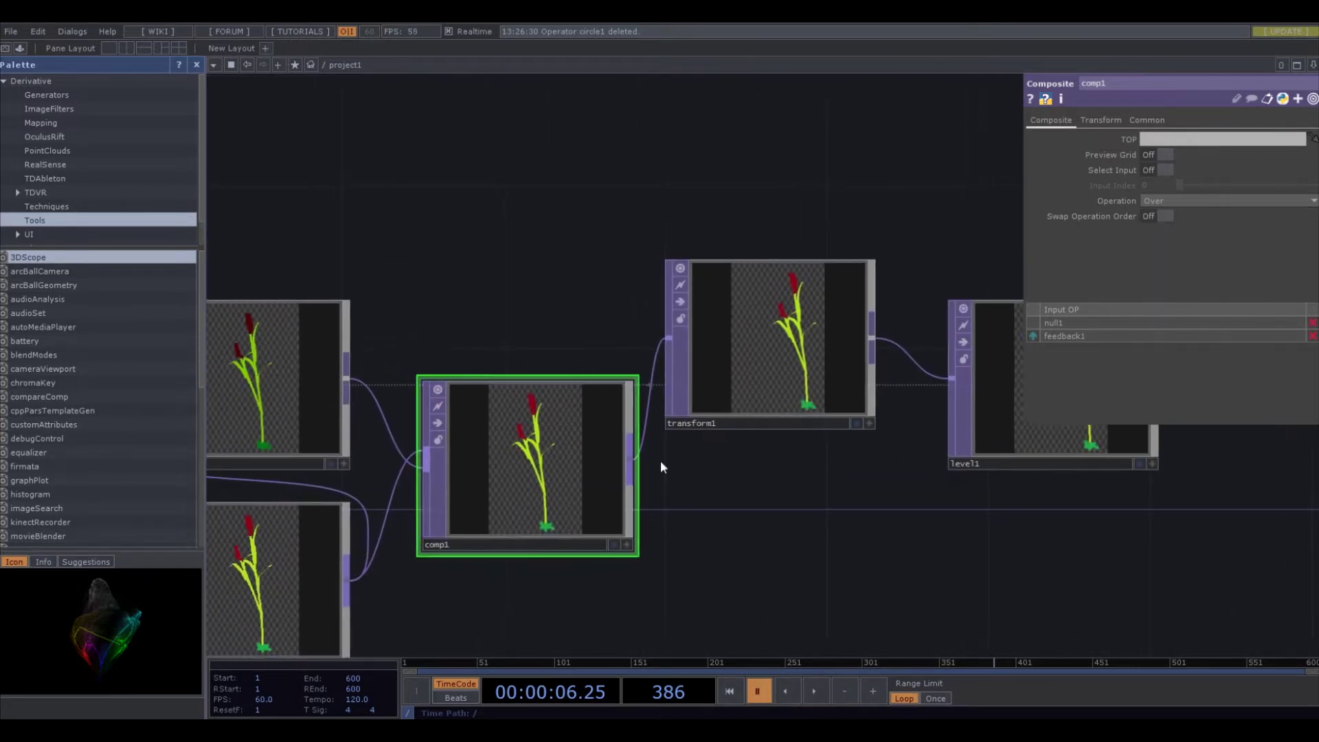
Play the timeline and examine comp1's composited feedback image up close
left_click(814, 690)
scroll(654, 490, "up", 5)
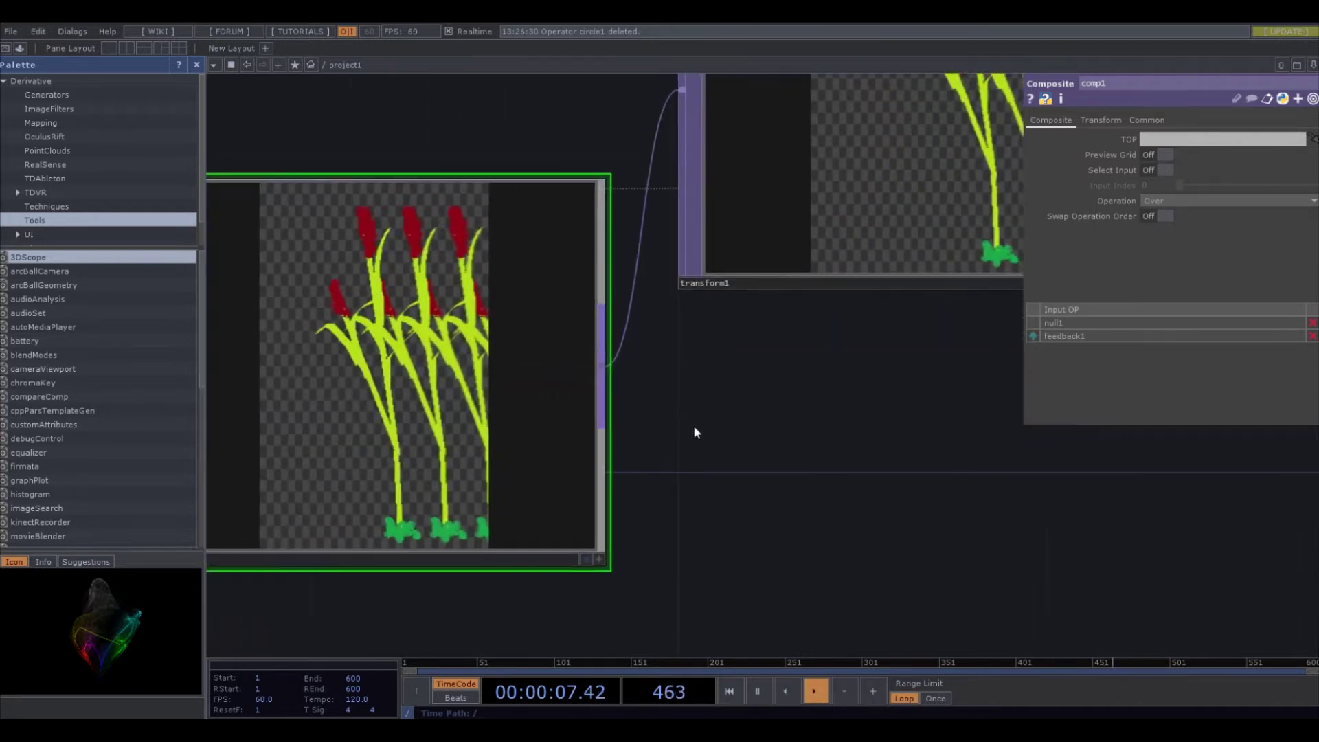
scroll(782, 474, "down", 3)
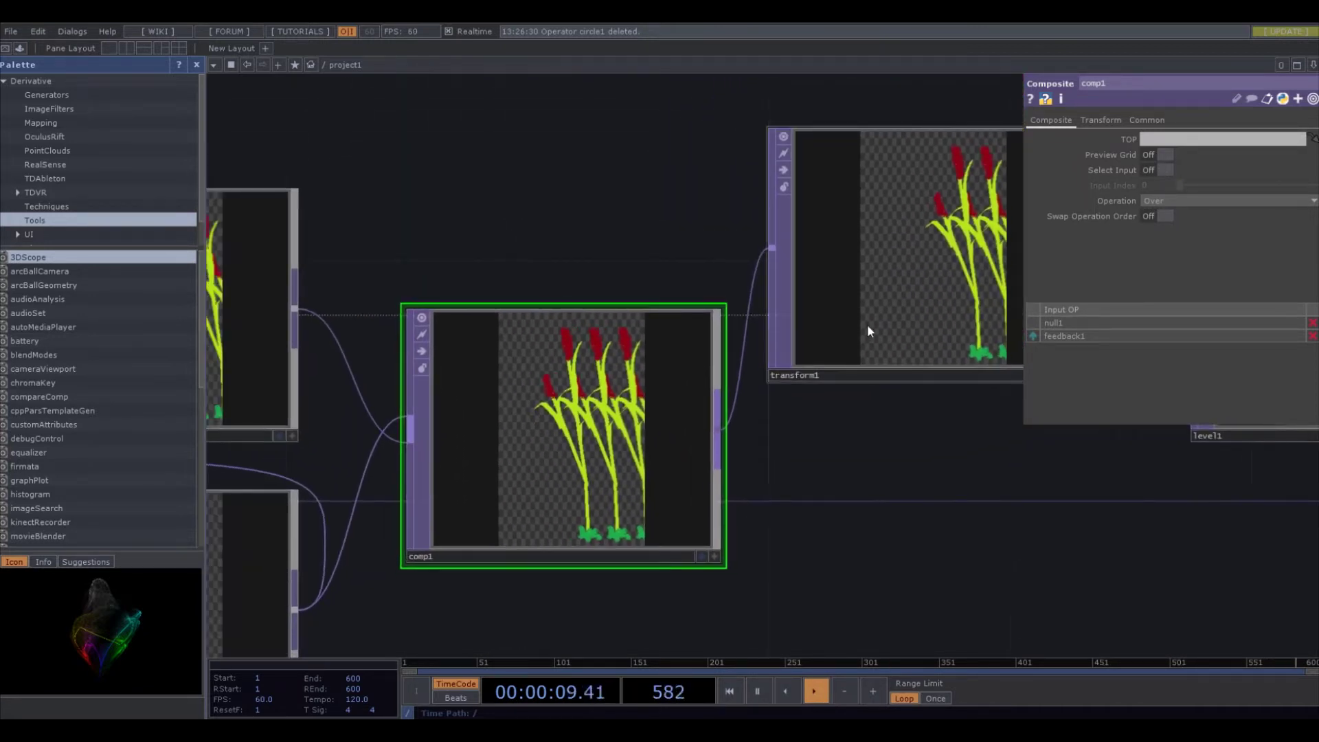
Set transform1's tx value to 0.1 and inspect the spacing of the cattail copies in comp1
left_click(869, 331)
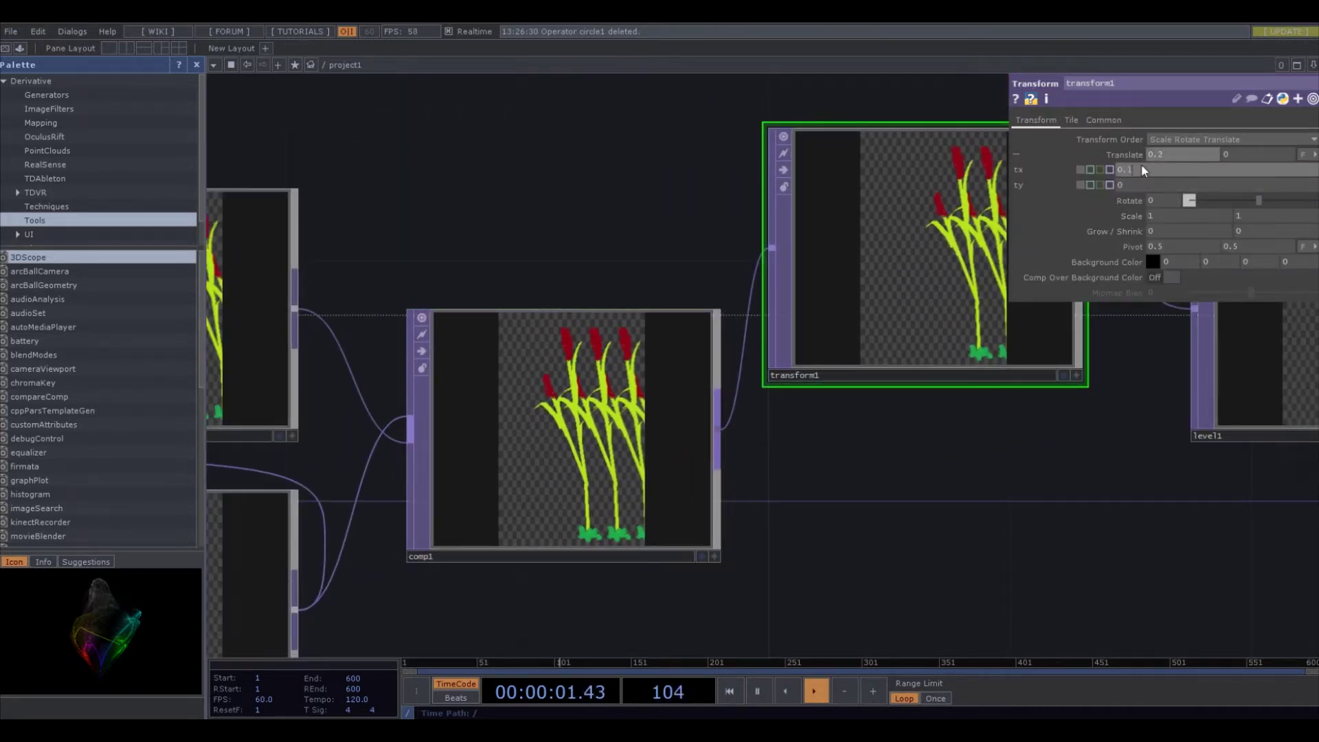
key("Return")
scroll(701, 404, "up", 5)
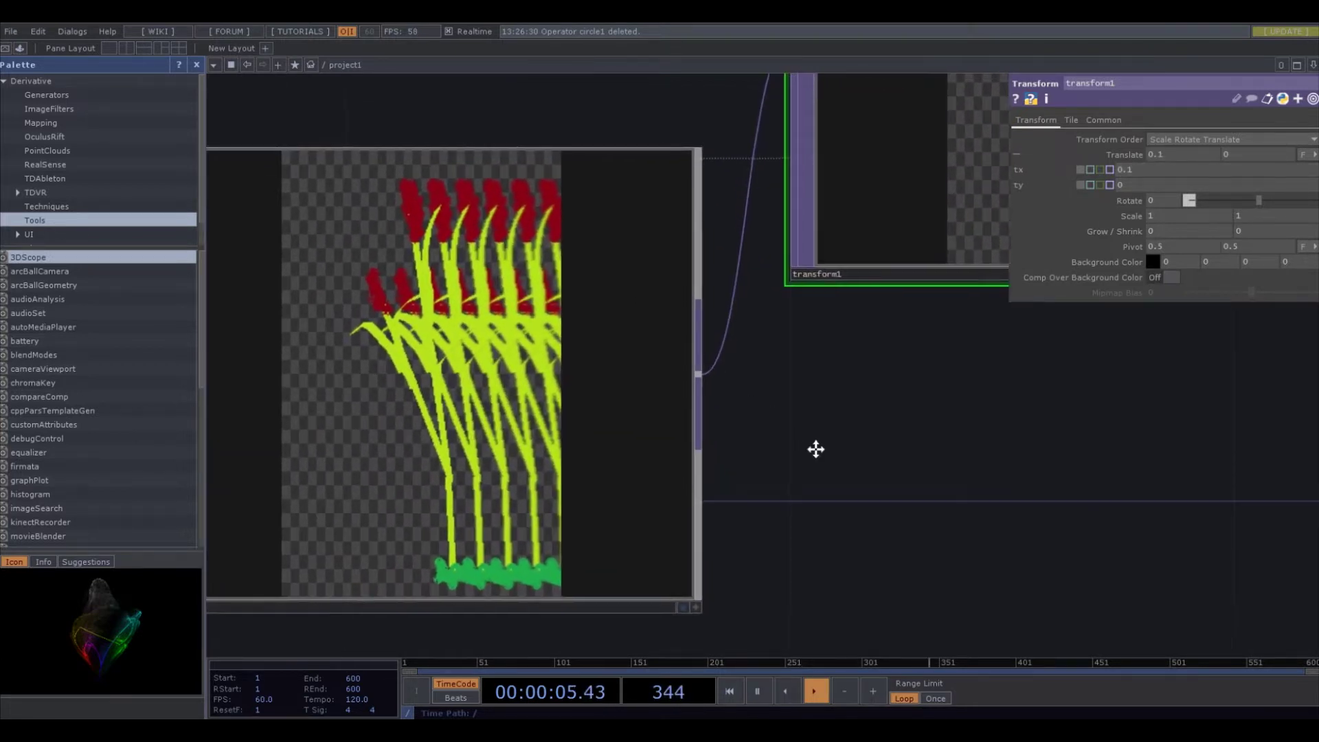
left_click_drag(813, 448, 889, 504)
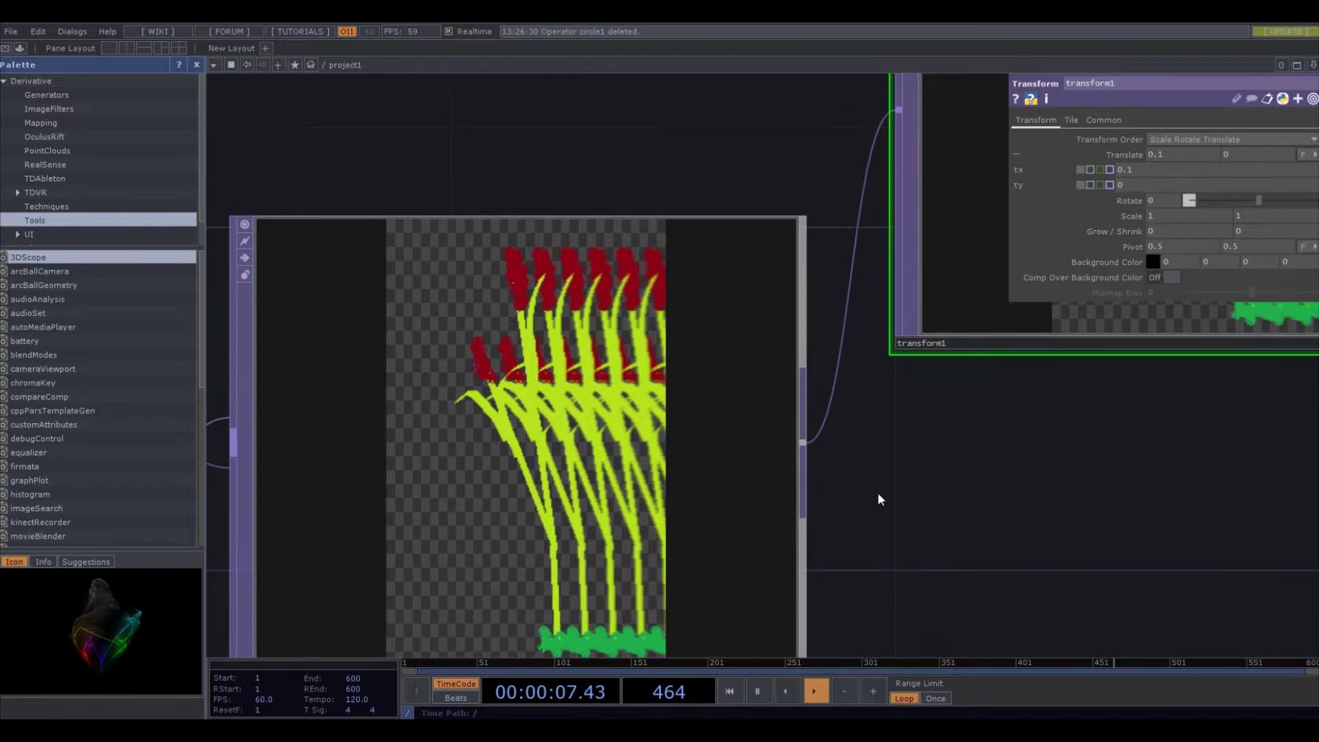
scroll(859, 447, "down", 4)
scroll(837, 507, "down", 3)
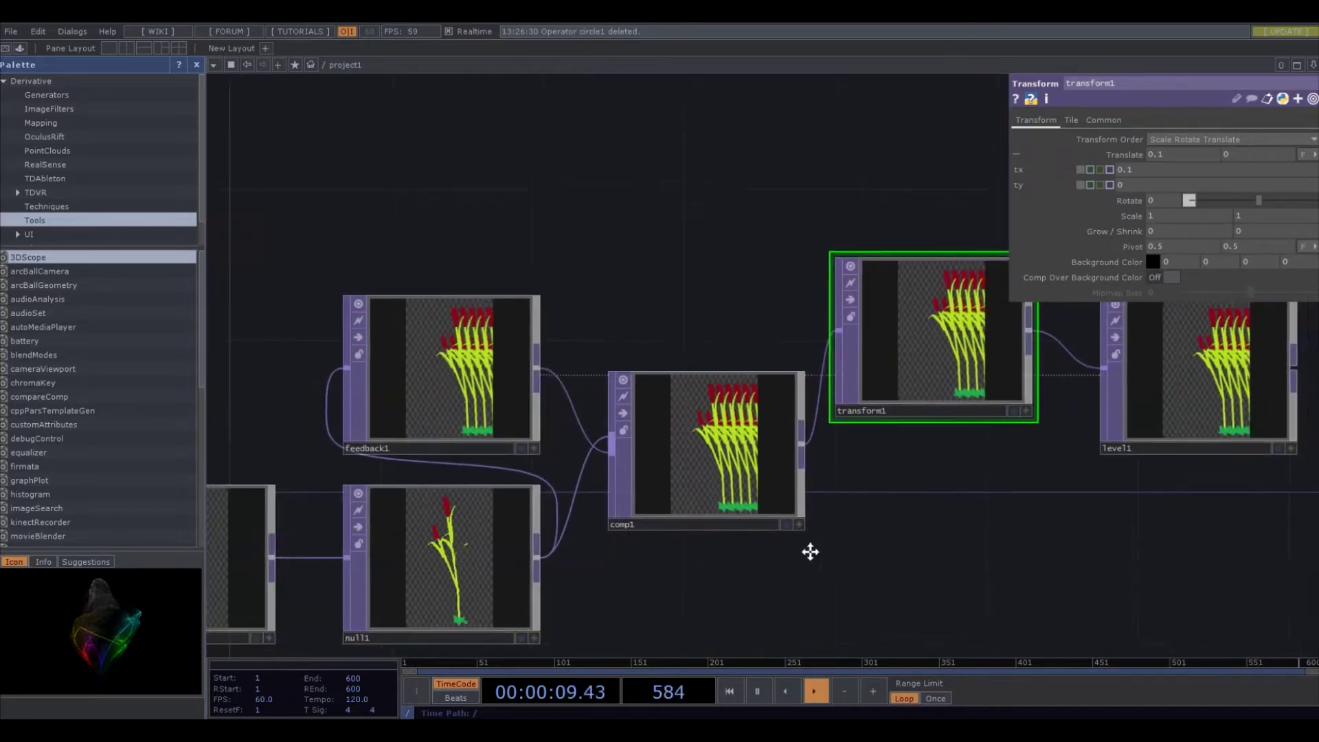
left_click_drag(810, 551, 768, 550)
scroll(747, 534, "up", 3)
scroll(699, 491, "down", 3)
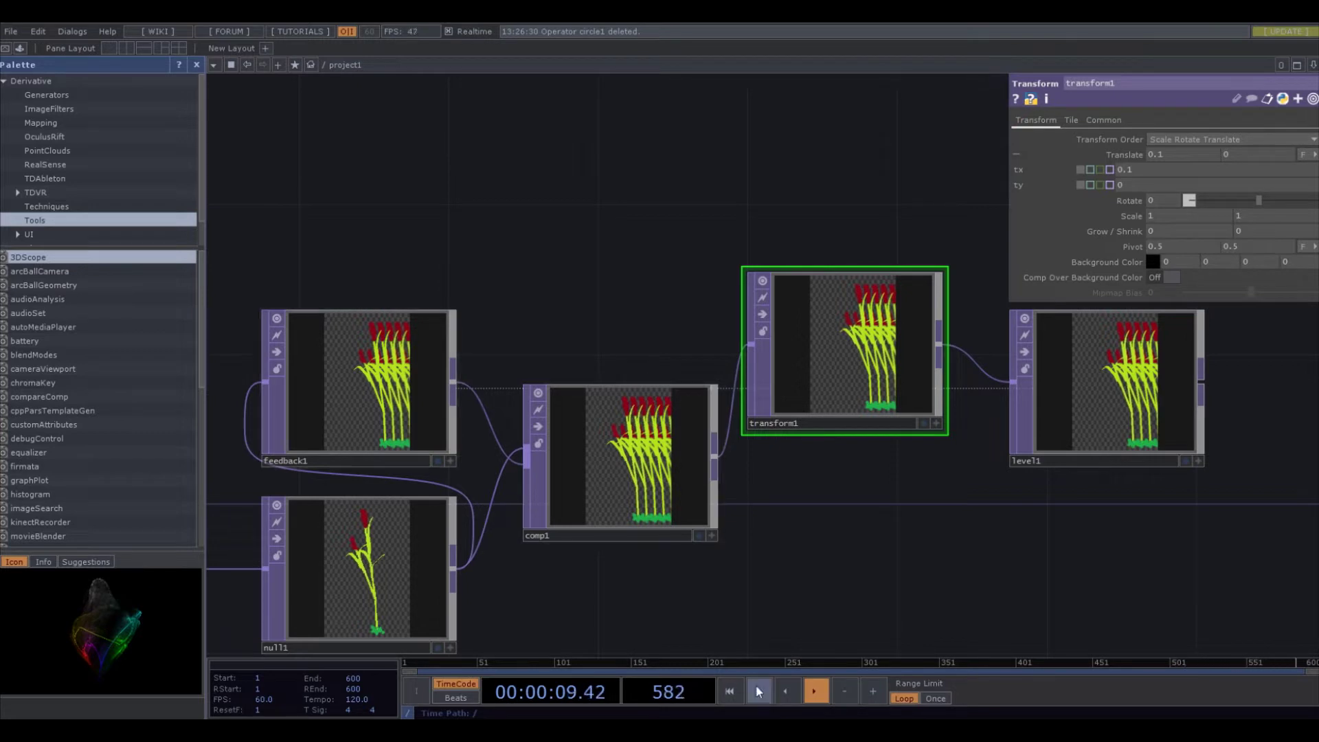
Pause the timeline and pulse the Reset of feedback1 to clear the accumulated copies
key("space")
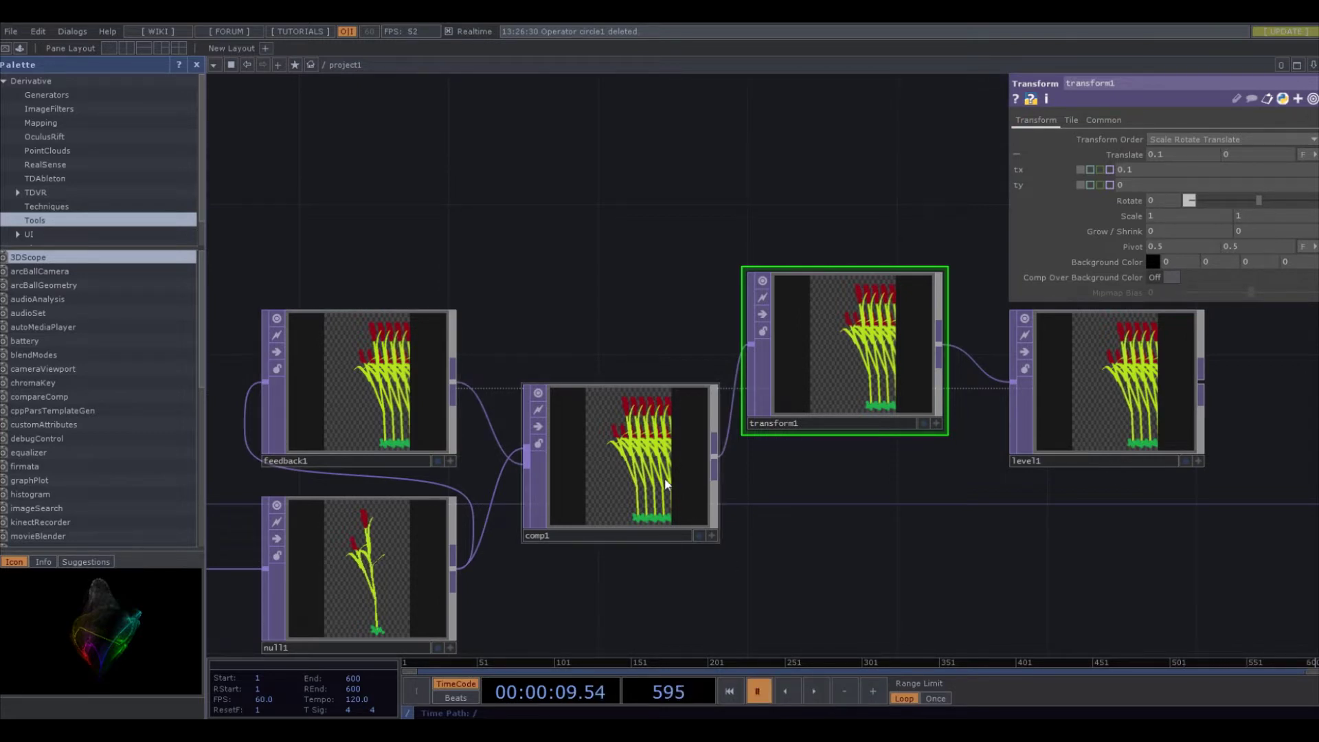
left_click(418, 397)
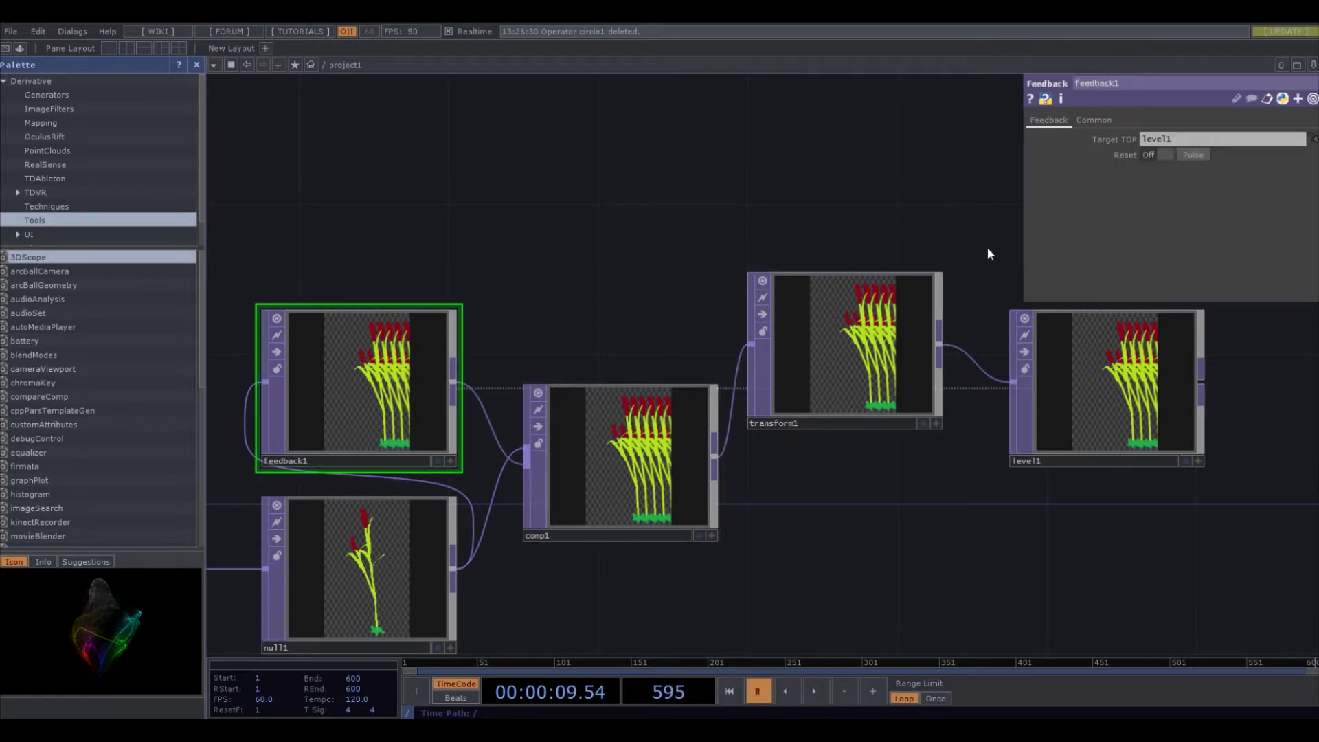
left_click(1193, 155)
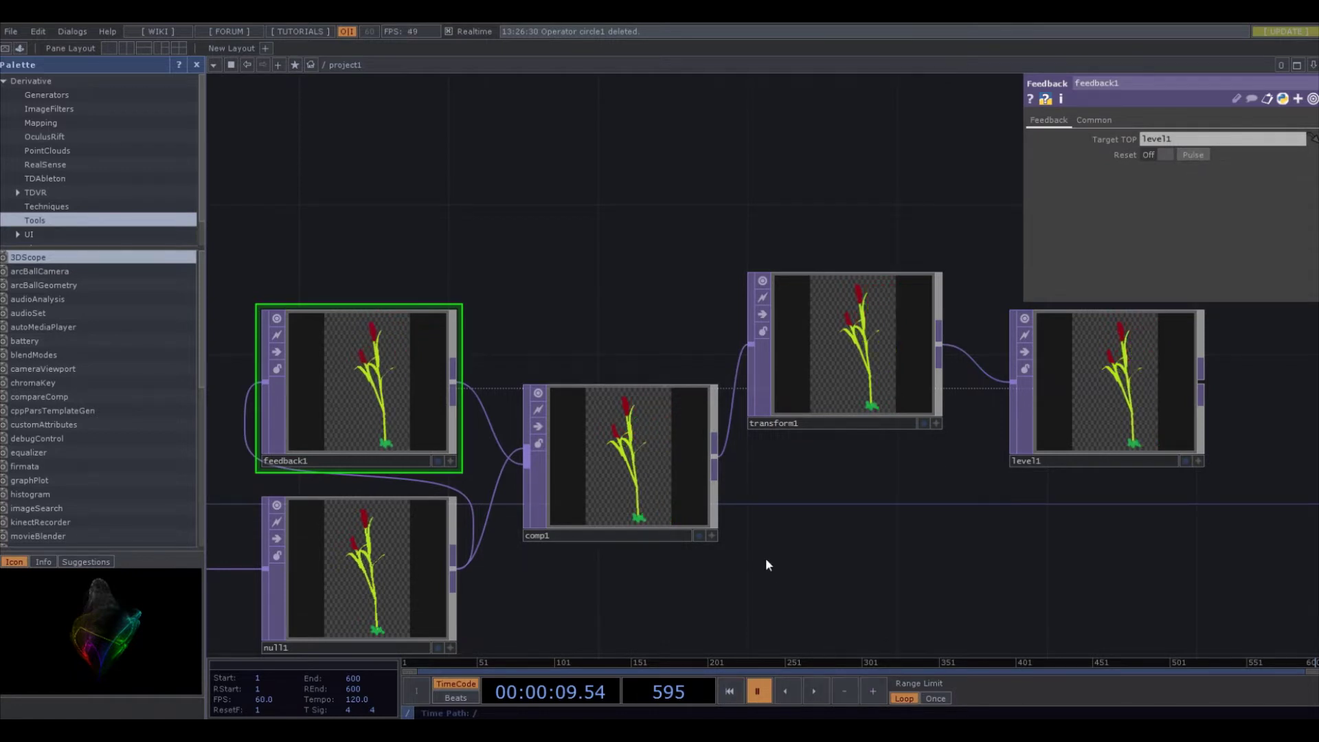
scroll(758, 522, "up", 3)
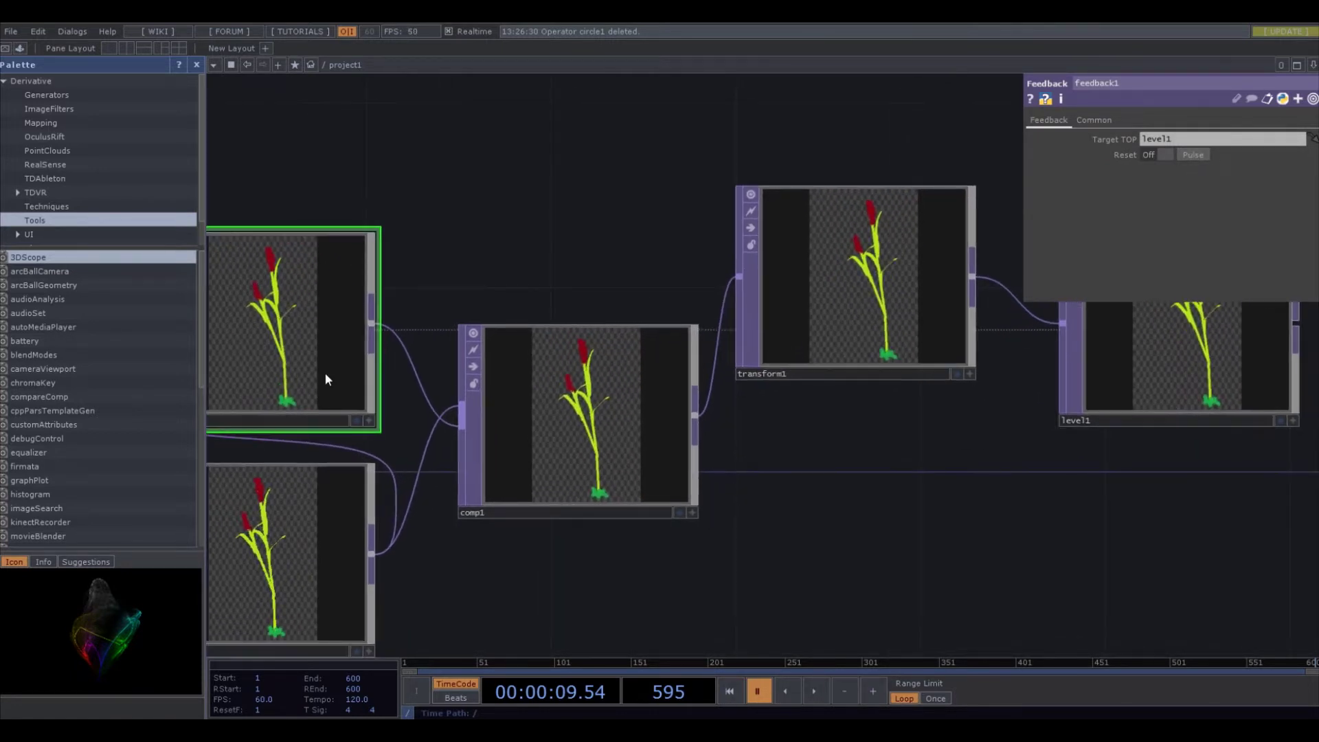
left_click_drag(399, 546, 448, 564)
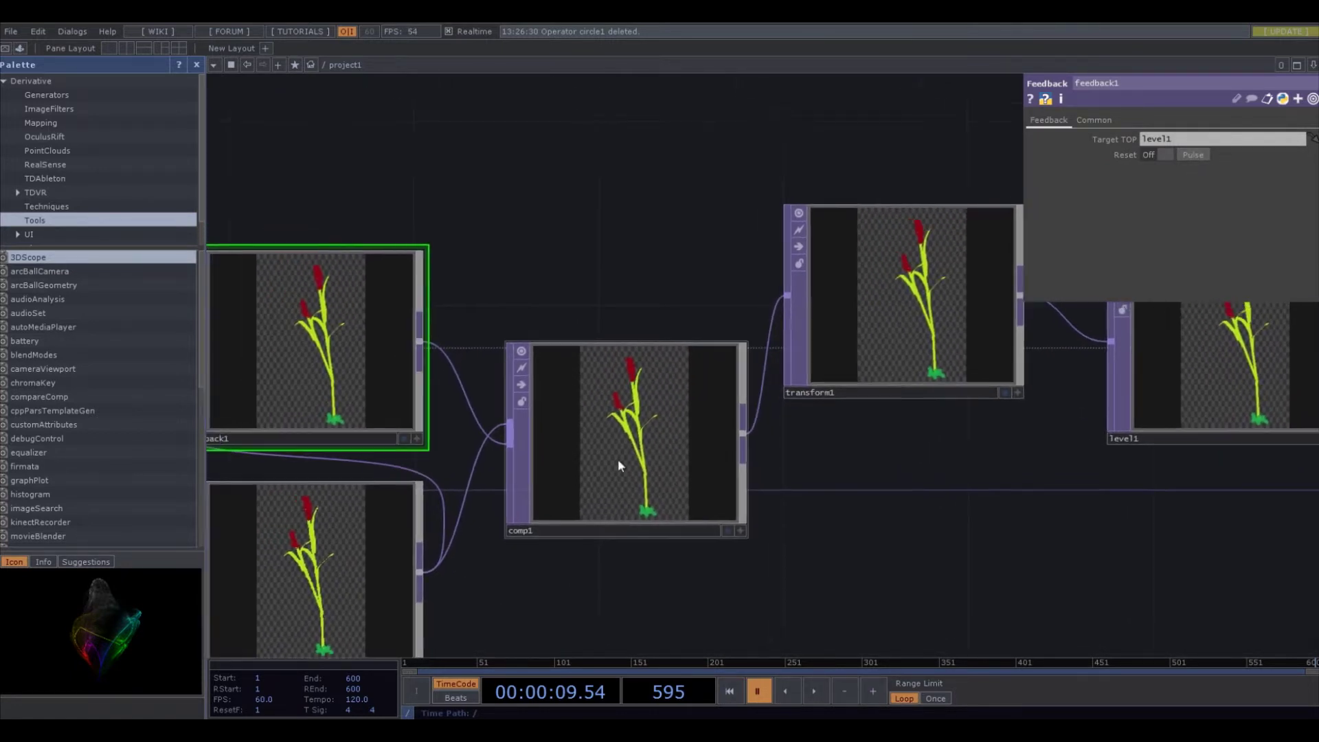
Advance the timeline one frame at a time to examine how each feedback pass changes comp1
left_click(874, 691)
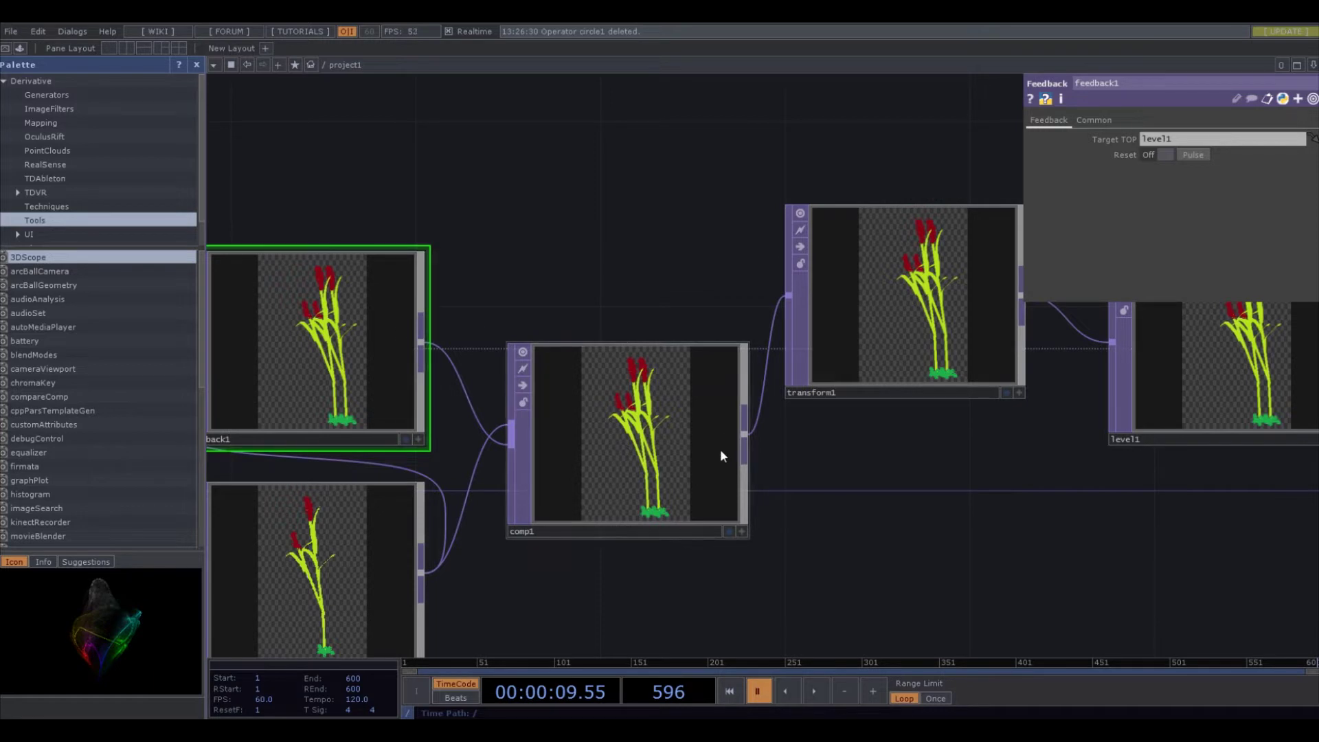
left_click(872, 692)
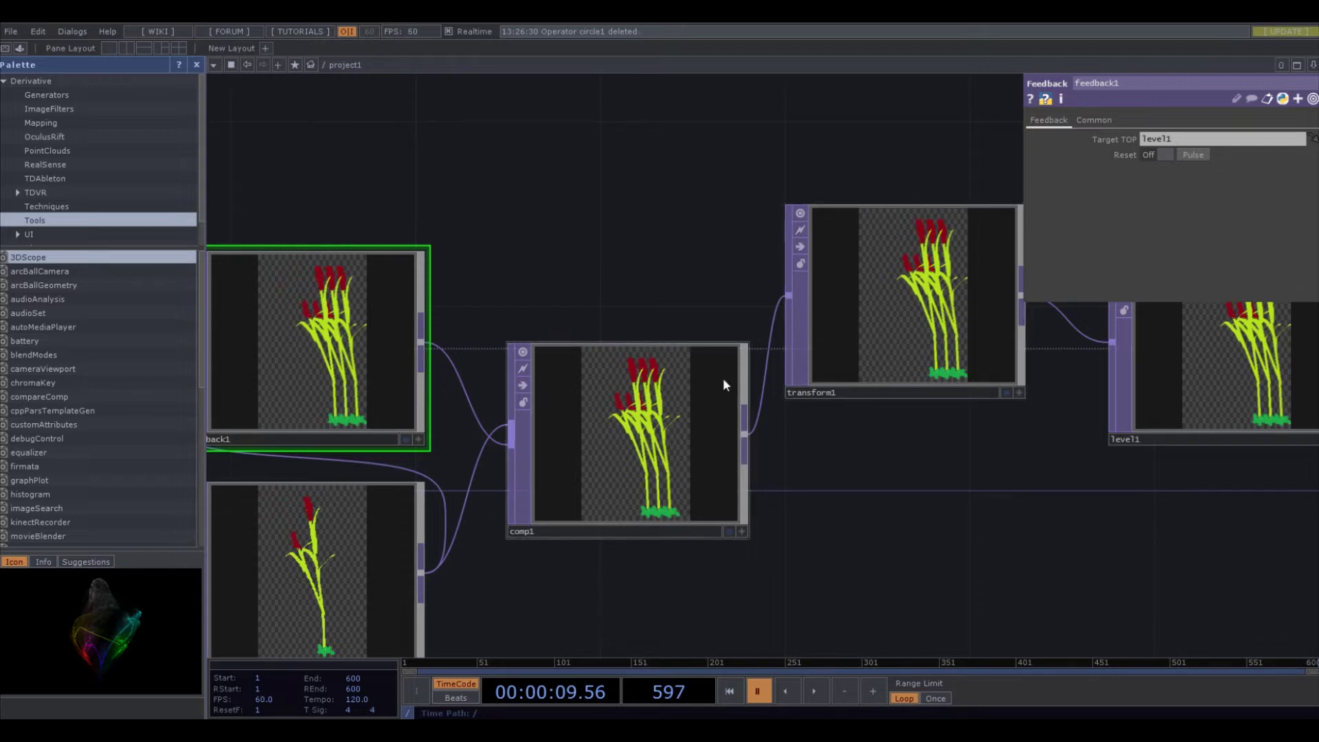
left_click(875, 689)
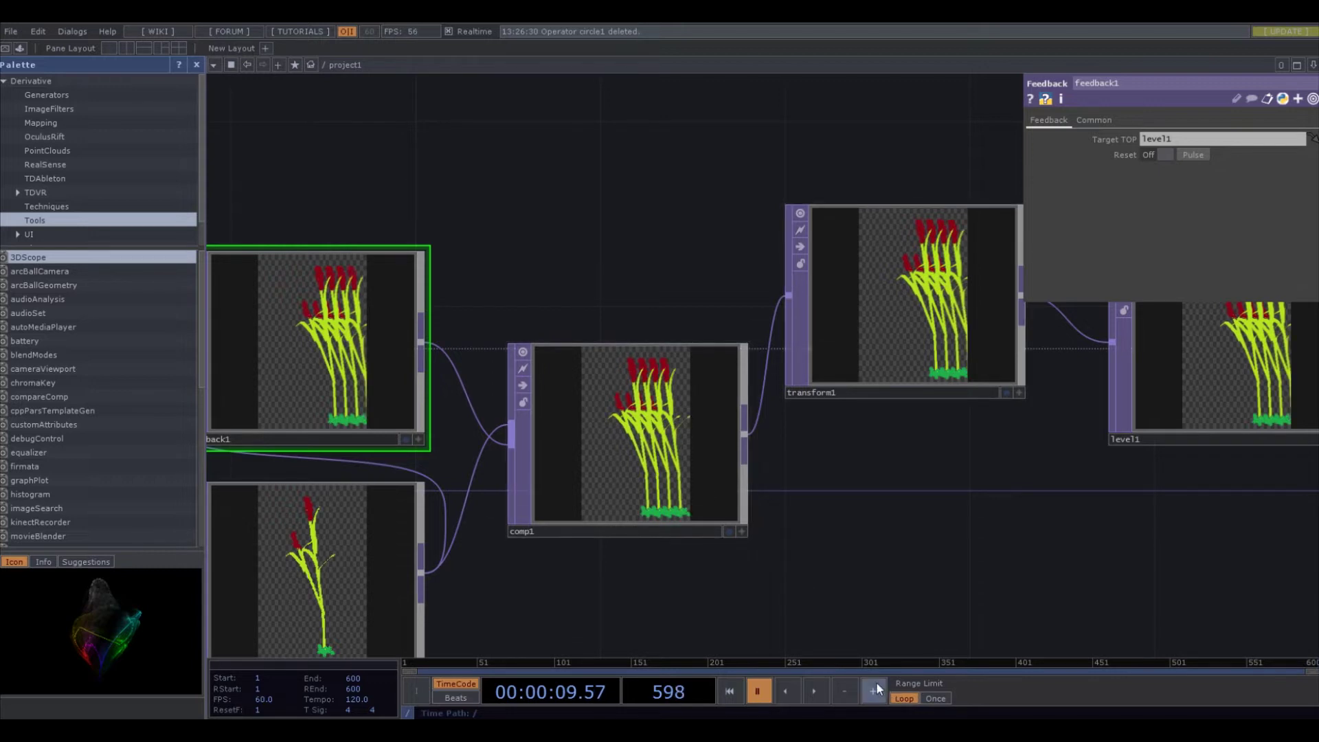
left_click(876, 688)
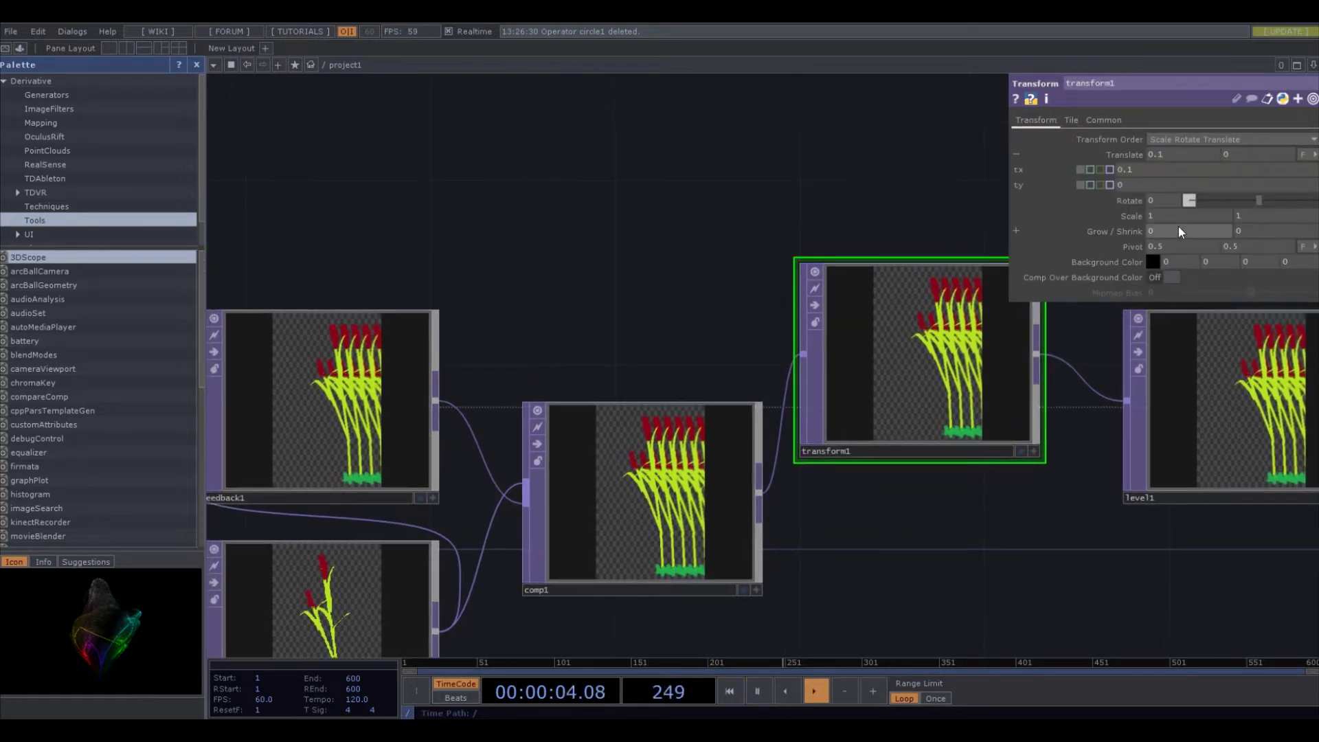
Set the X scale of transform1 to 0.9
left_click(1174, 215)
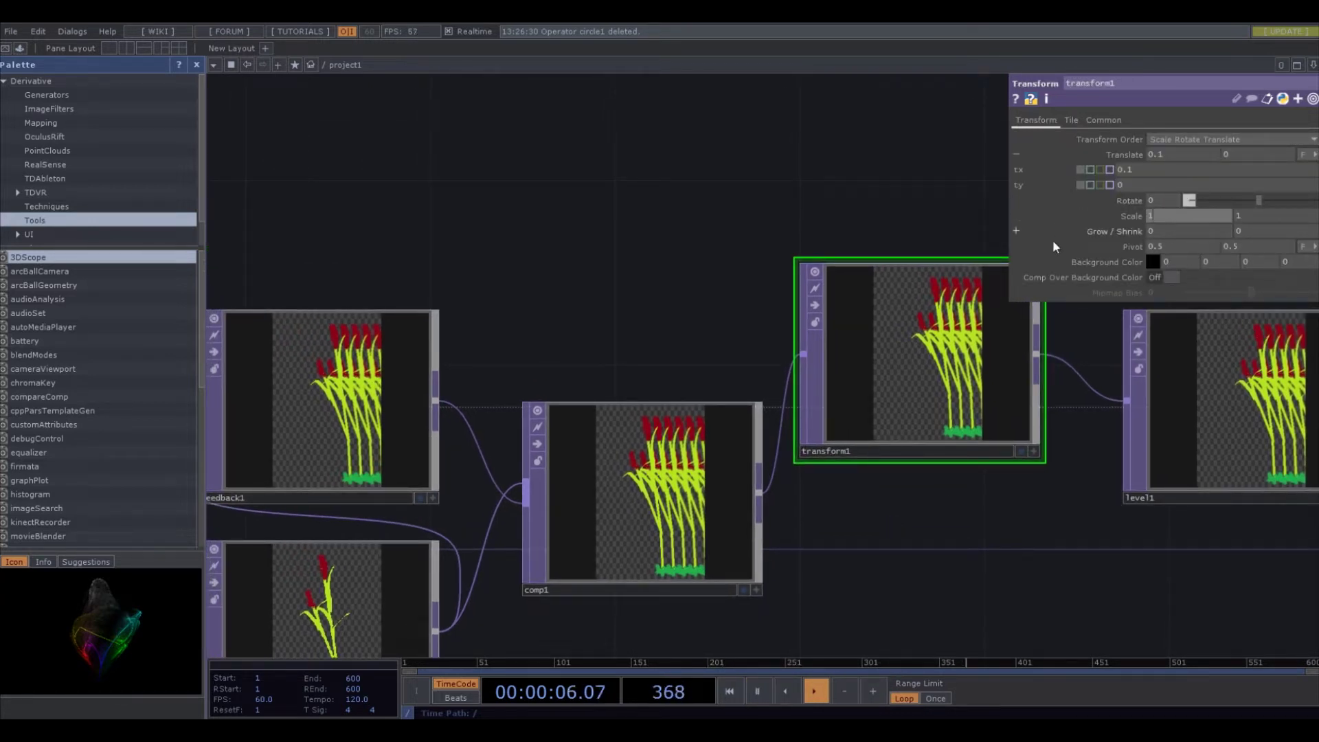
left_click(1036, 218)
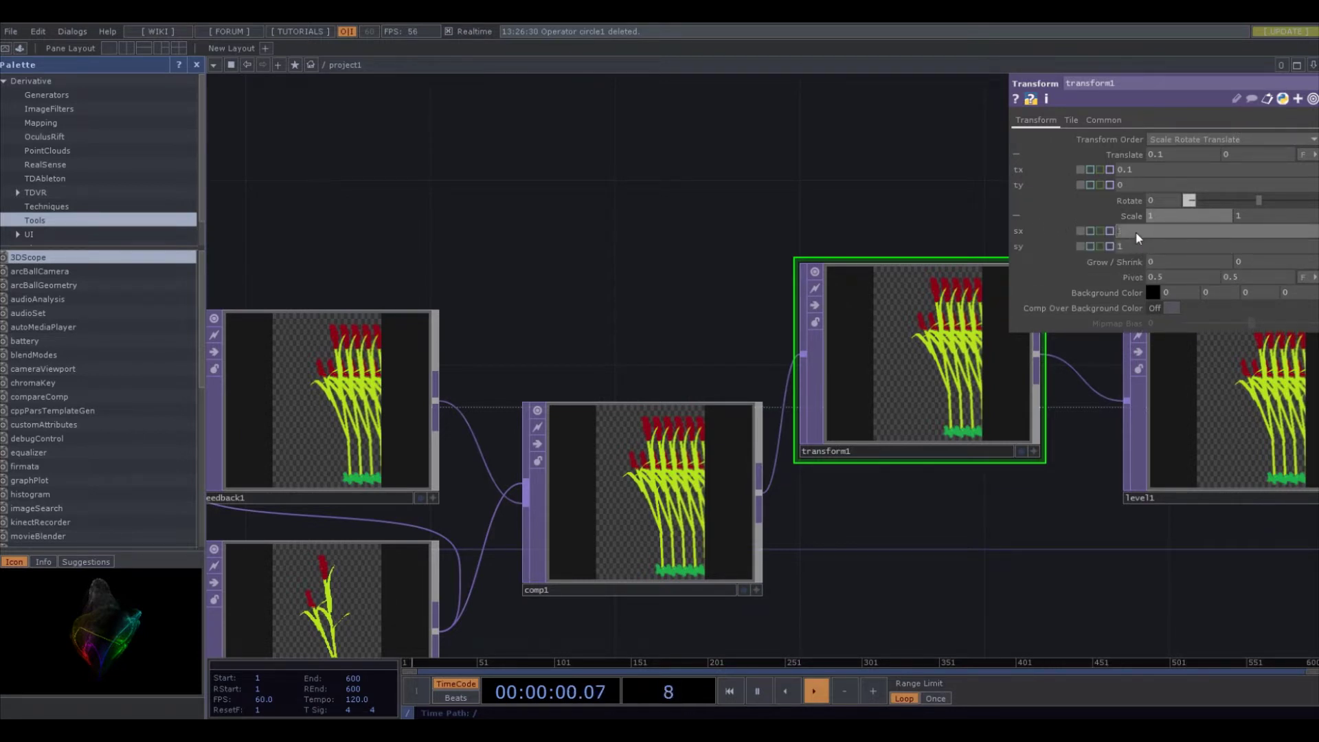
type(".9")
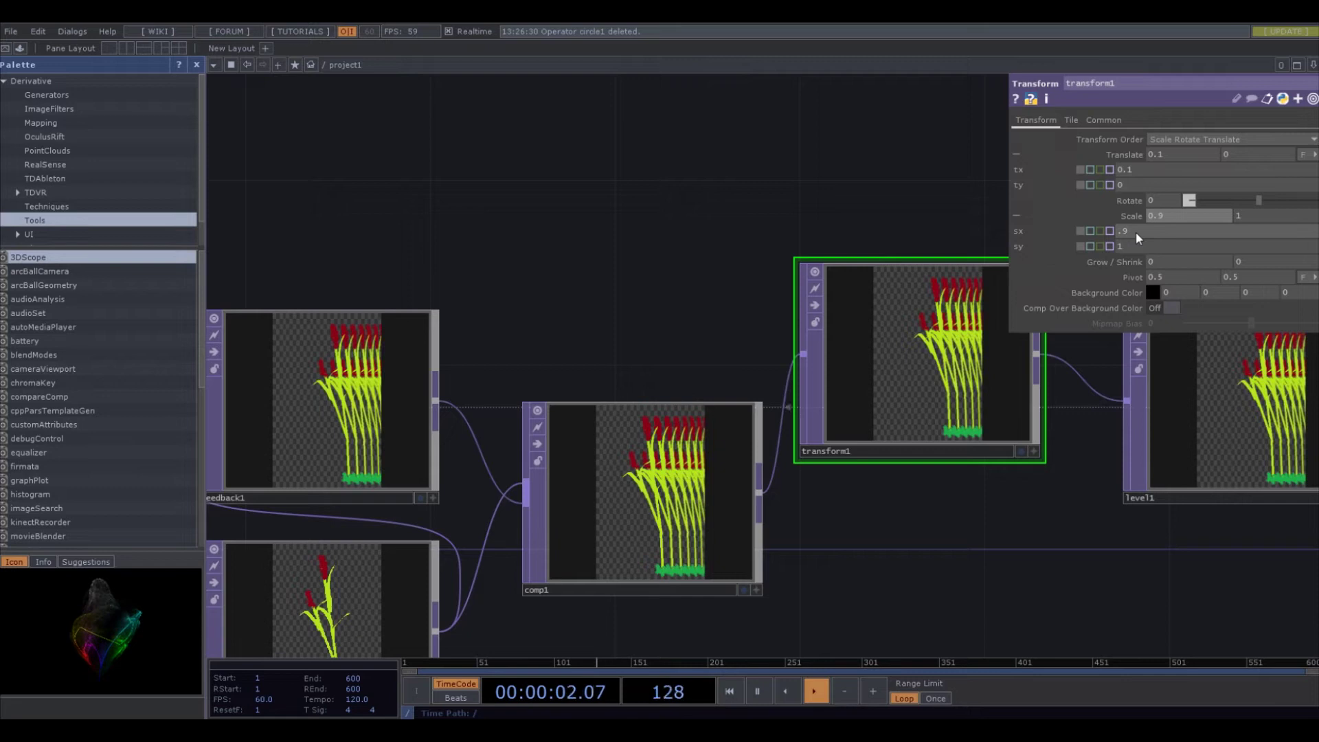
Set transform1's X scale to 0.8 and its Y scale to 0.9
type(".8")
key("Return")
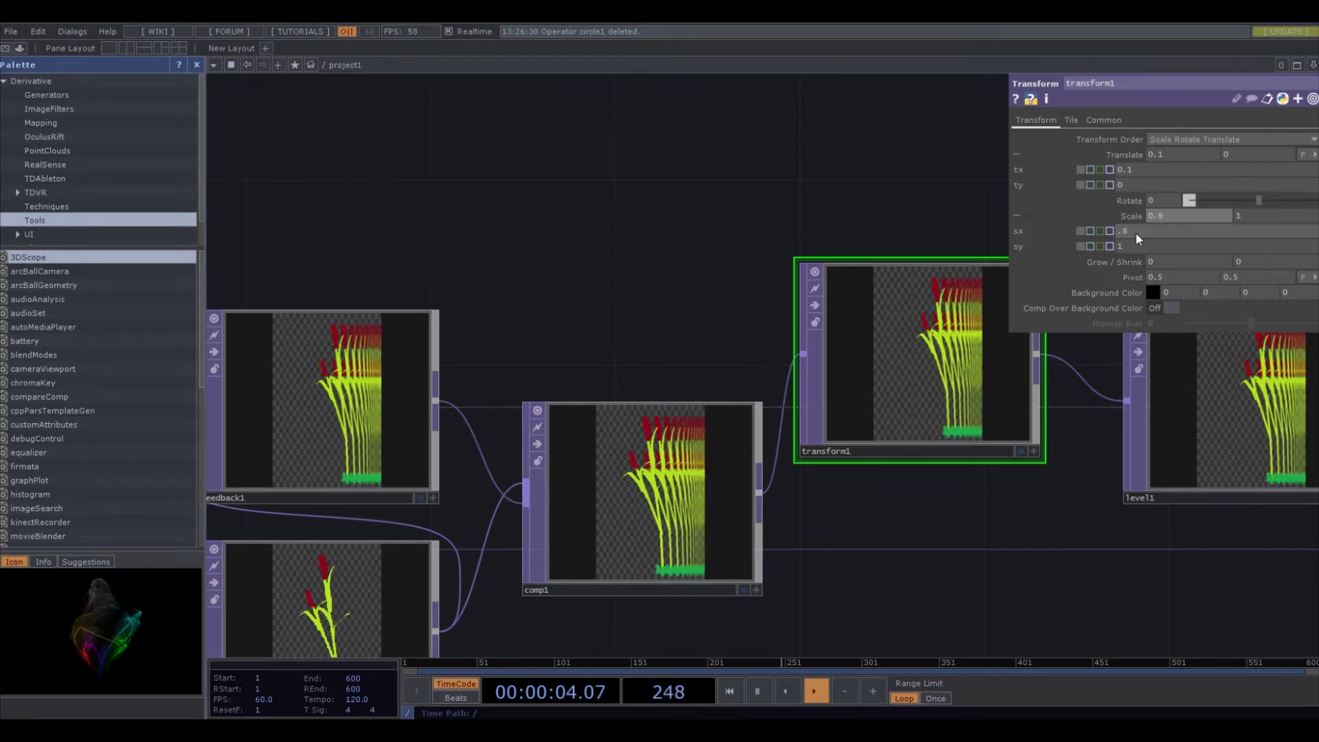
scroll(797, 502, "up", 1)
scroll(790, 474, "up", 2)
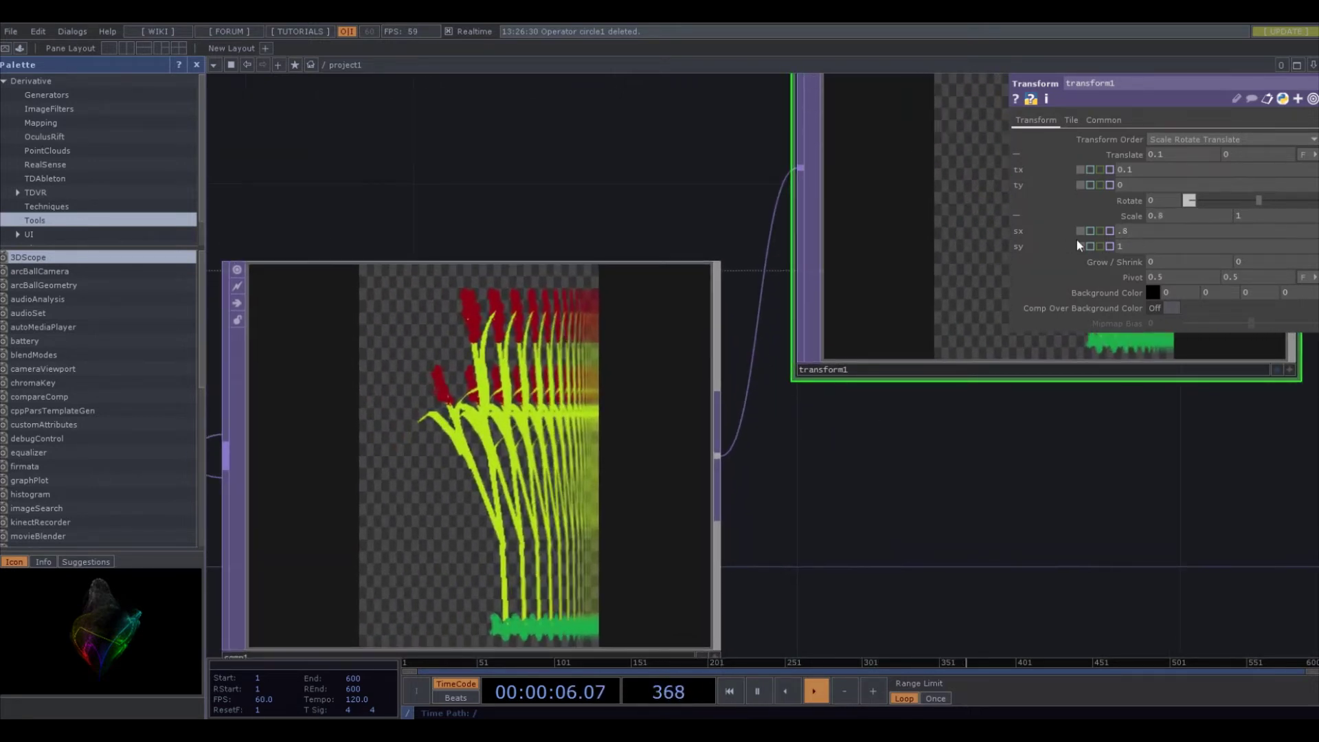
left_click(1129, 252)
type(".9")
key("Return")
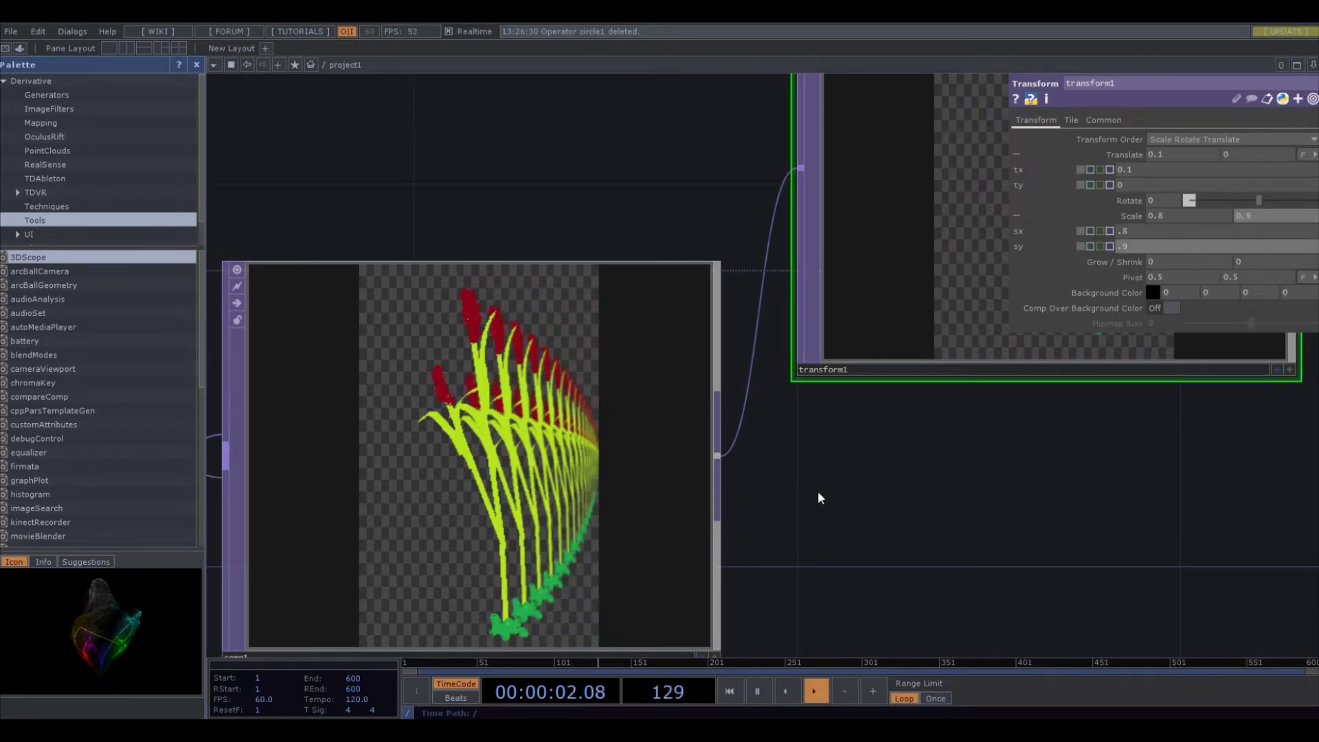
Add a Transform TOP above chroma1 and wire it between chroma1 and null1
scroll(816, 536, "down", 3)
left_click_drag(825, 524, 795, 492)
scroll(818, 412, "up", 3)
scroll(806, 502, "down", 3)
scroll(796, 492, "down", 2)
left_click_drag(574, 566, 809, 485)
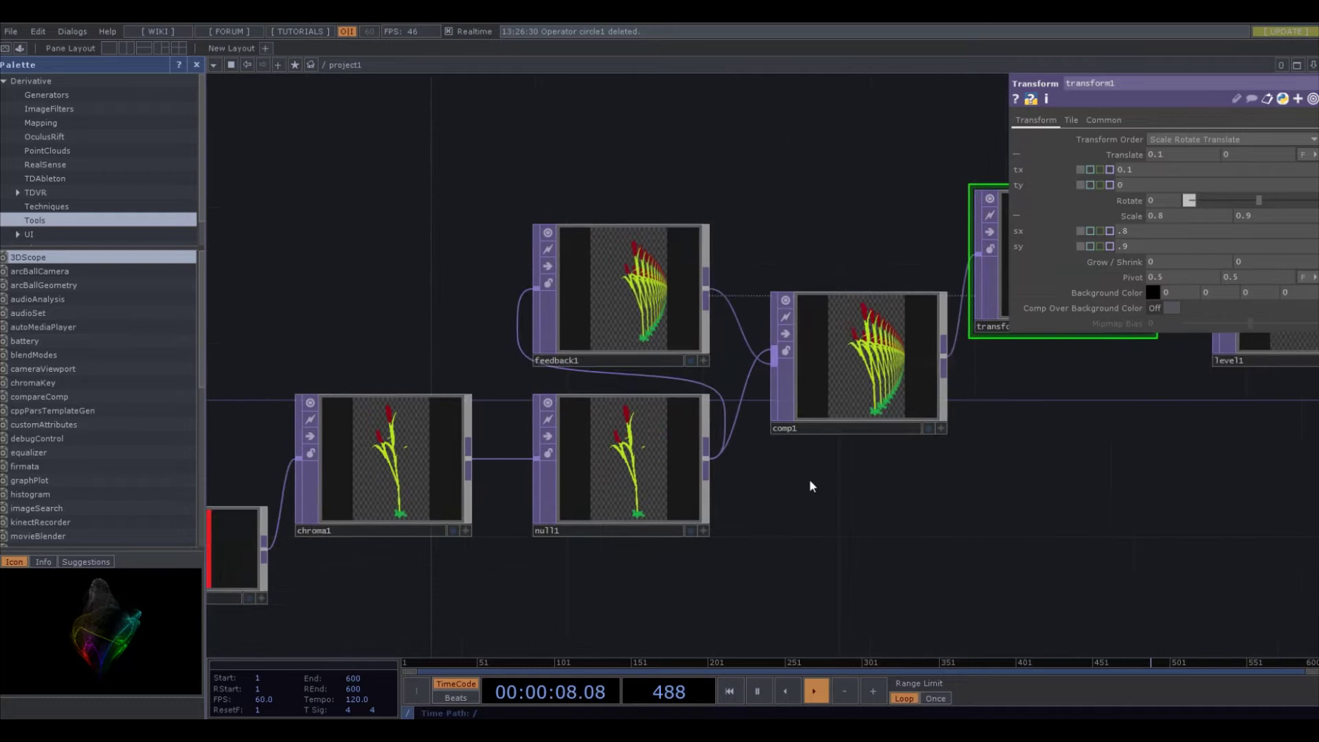
key("Tab")
type("tran")
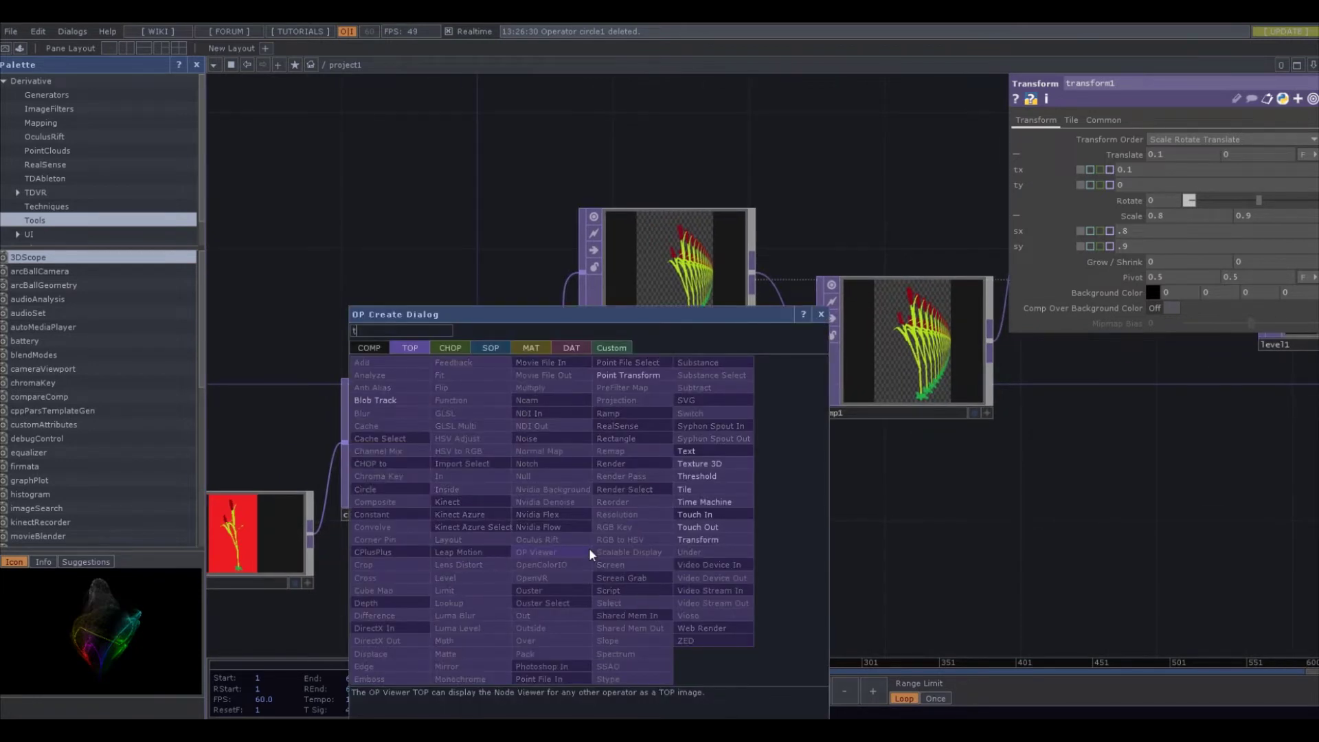
left_click(683, 541)
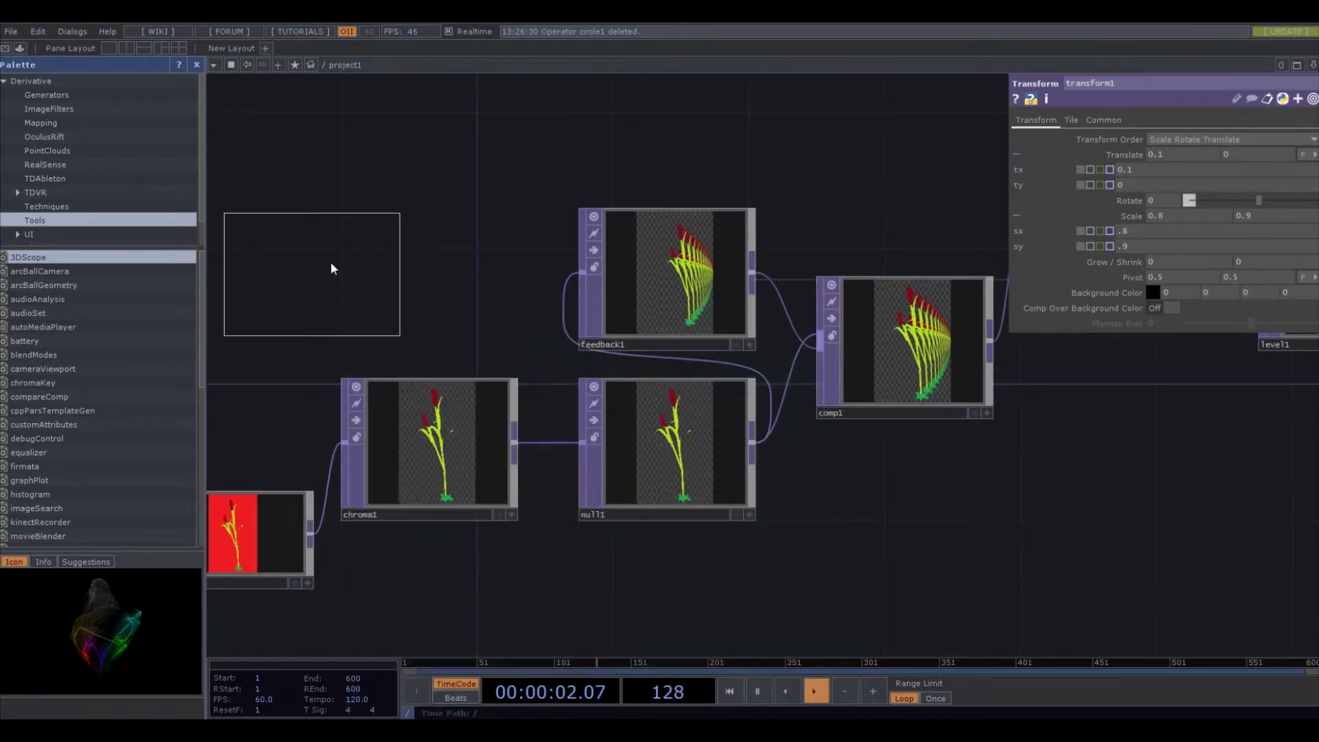
left_click(443, 271)
left_click_drag(516, 432, 334, 282)
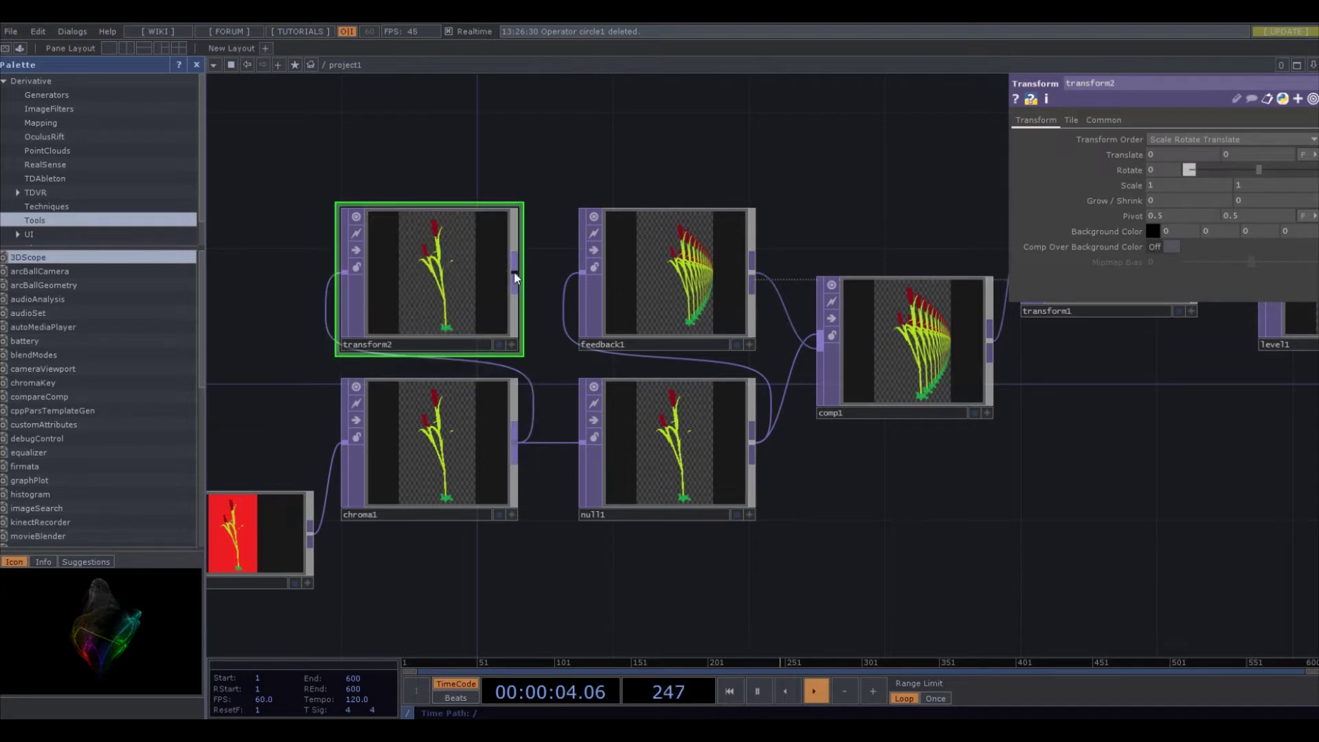
left_click_drag(517, 274, 582, 441)
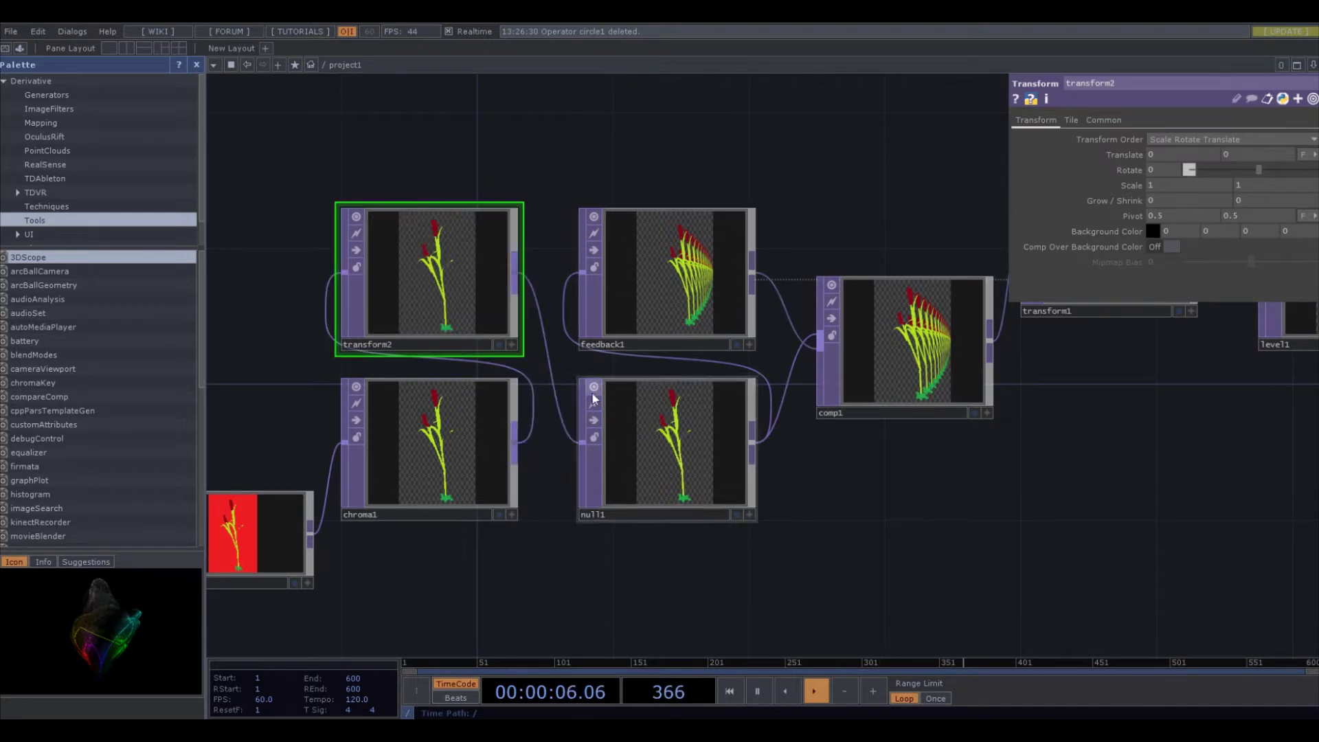
Set the new Transform TOP's tx value to -0.2 and inspect the cattail copies in comp1
left_click(1105, 152)
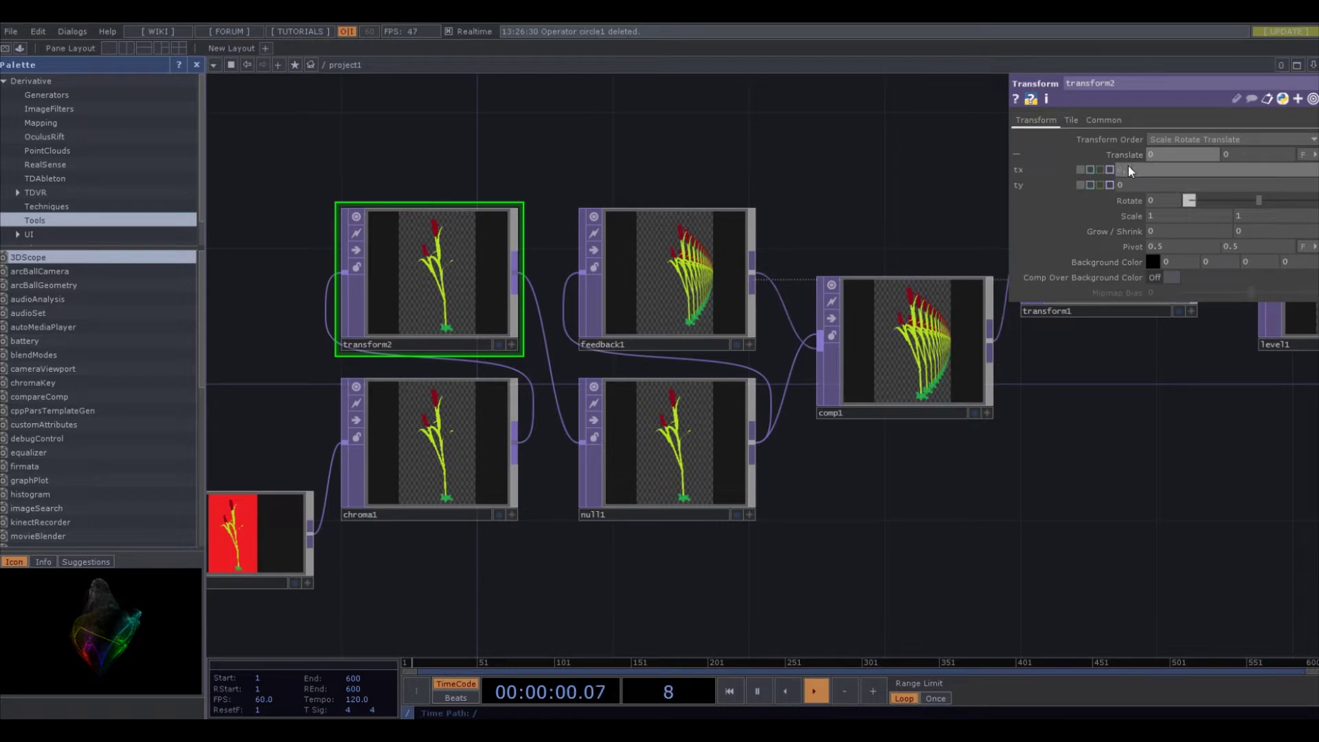
left_click(1128, 170)
type("-.2")
key("Return")
scroll(974, 419, "up", 6)
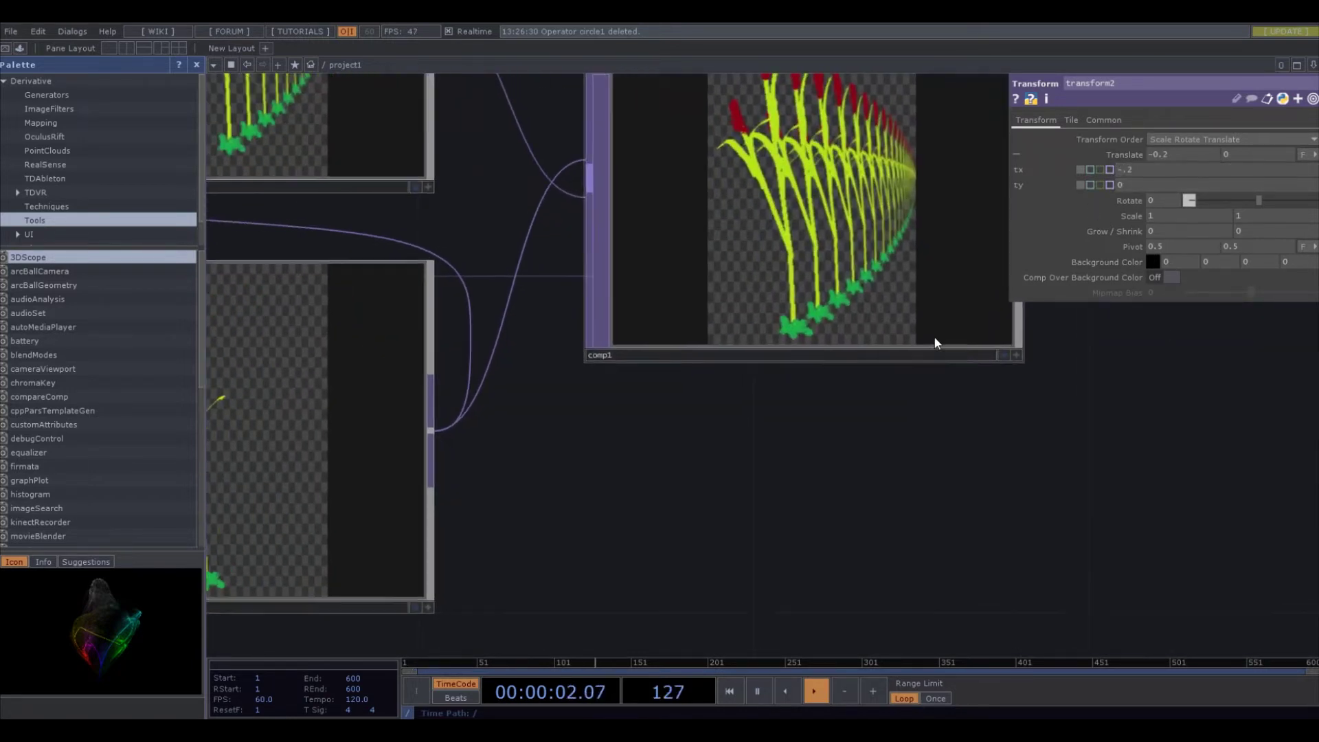
scroll(1036, 509, "down", 5)
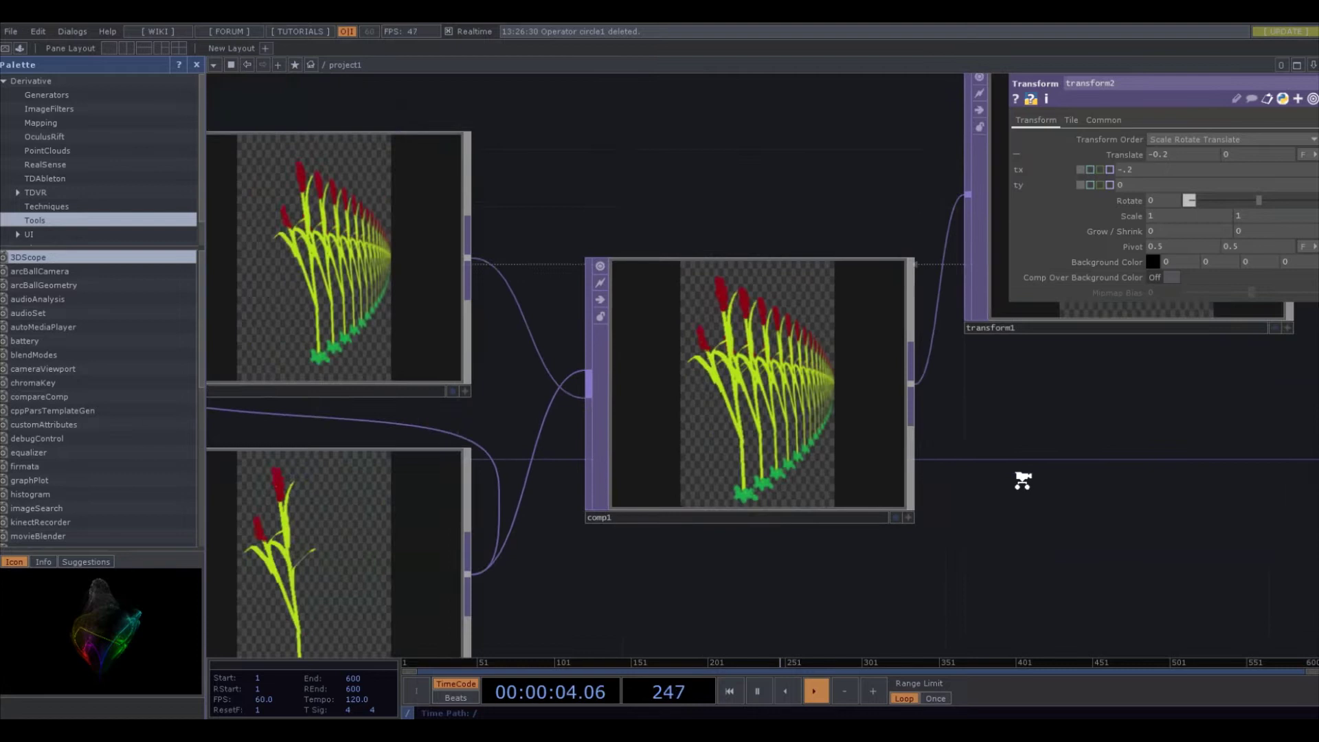
left_click_drag(1040, 459, 877, 421)
scroll(866, 433, "down", 2)
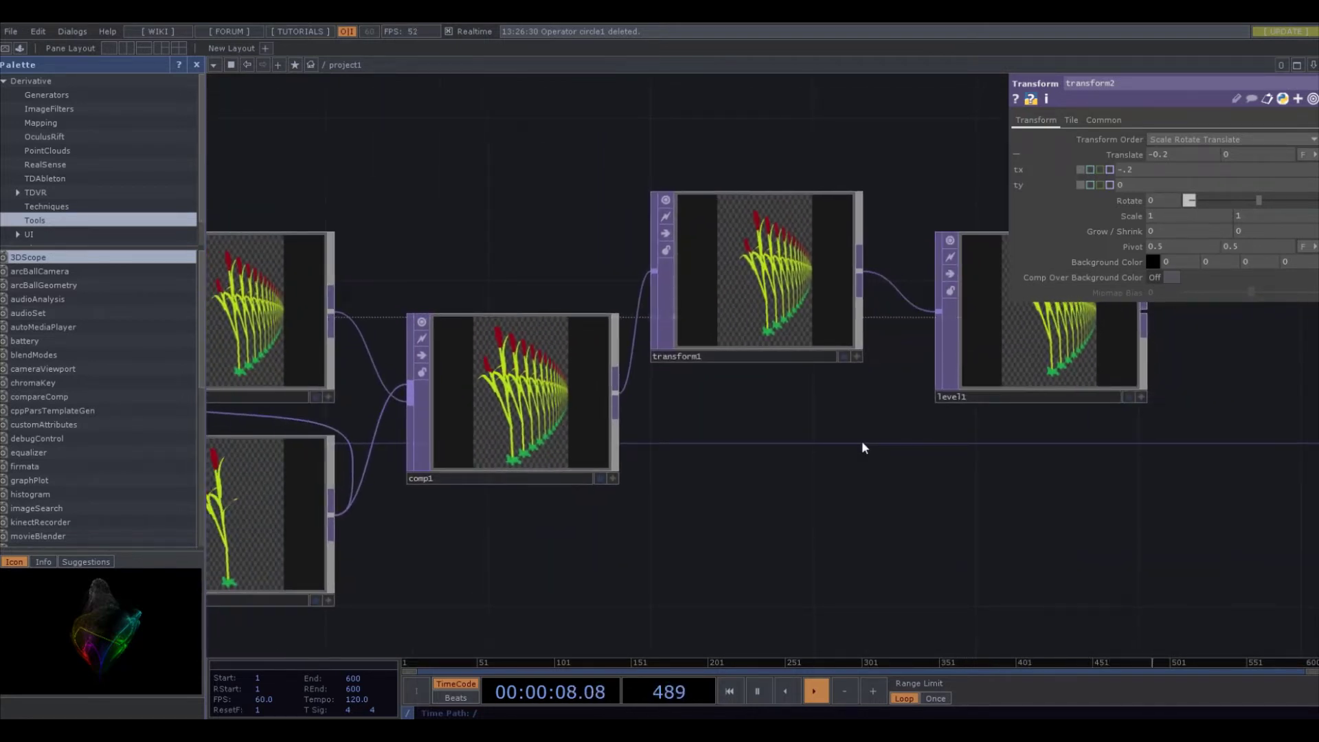
Set both the input smoothness and viewer smoothness of transform1 to Nearest Pixel
scroll(689, 383, "up", 4)
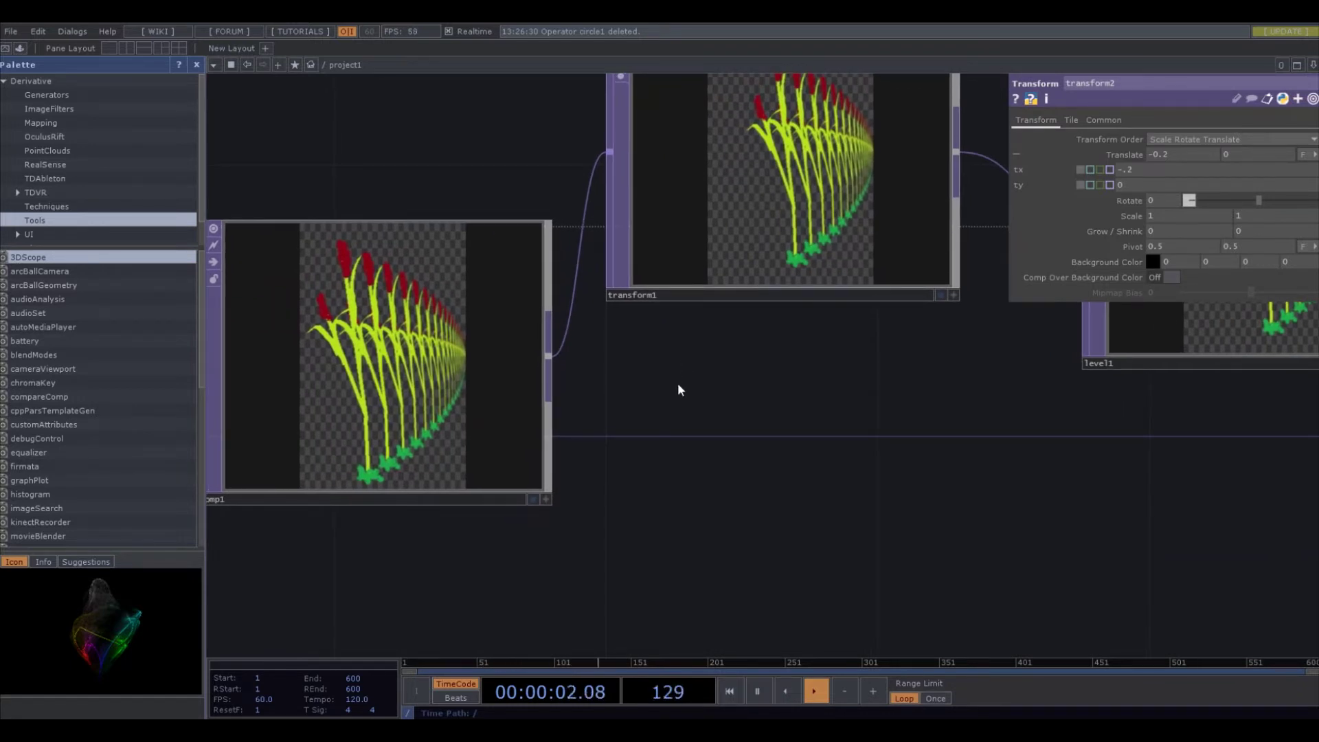
left_click_drag(678, 386, 783, 548)
scroll(797, 491, "down", 3)
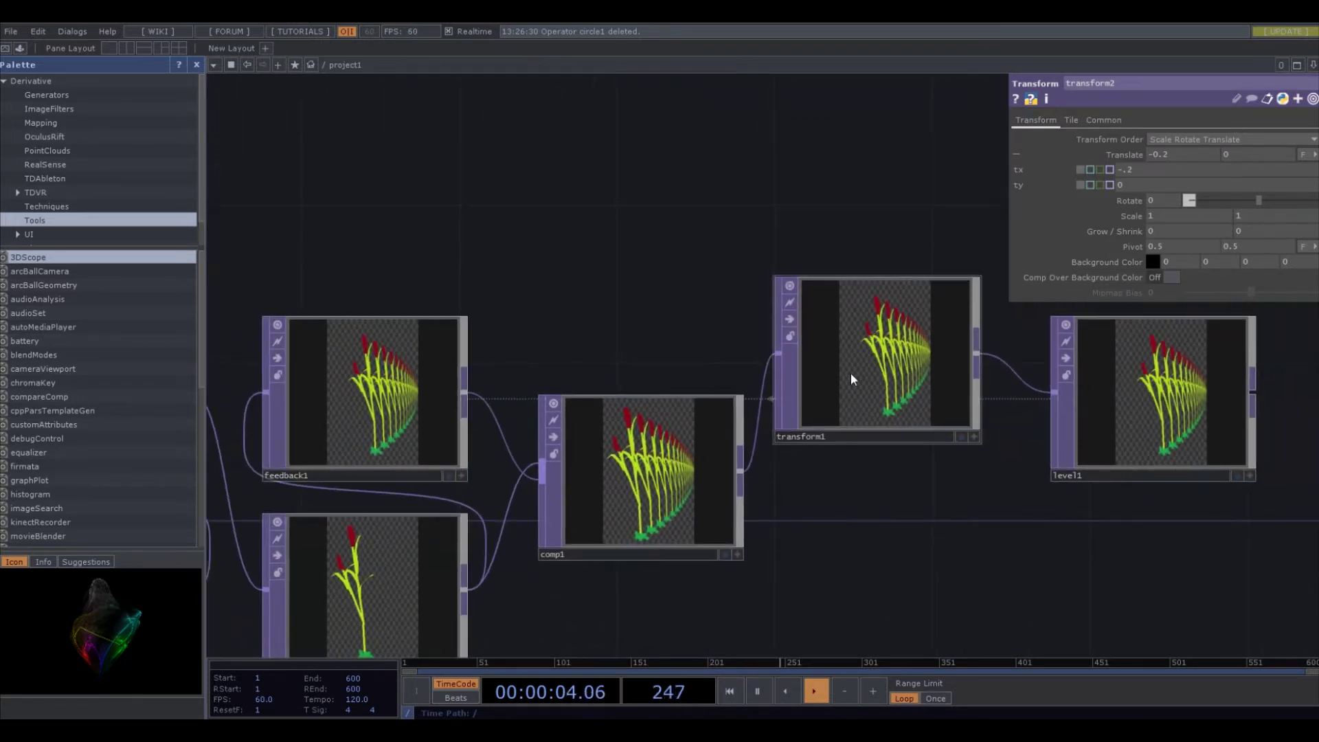
left_click(851, 373)
left_click(1105, 118)
left_click(1197, 218)
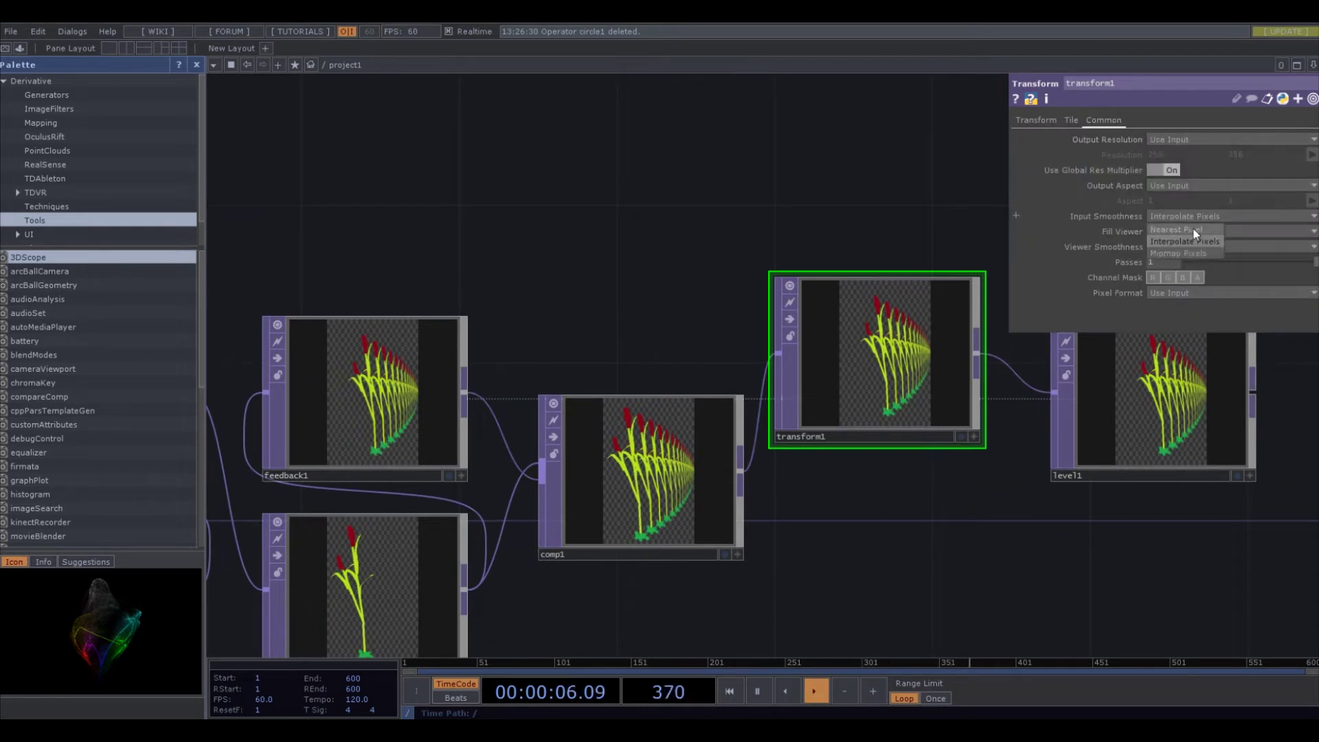
left_click(1194, 229)
left_click(1193, 246)
left_click(1189, 257)
Change level1's input smoothness and viewer smoothness to Nearest Pixel
left_click(1162, 399)
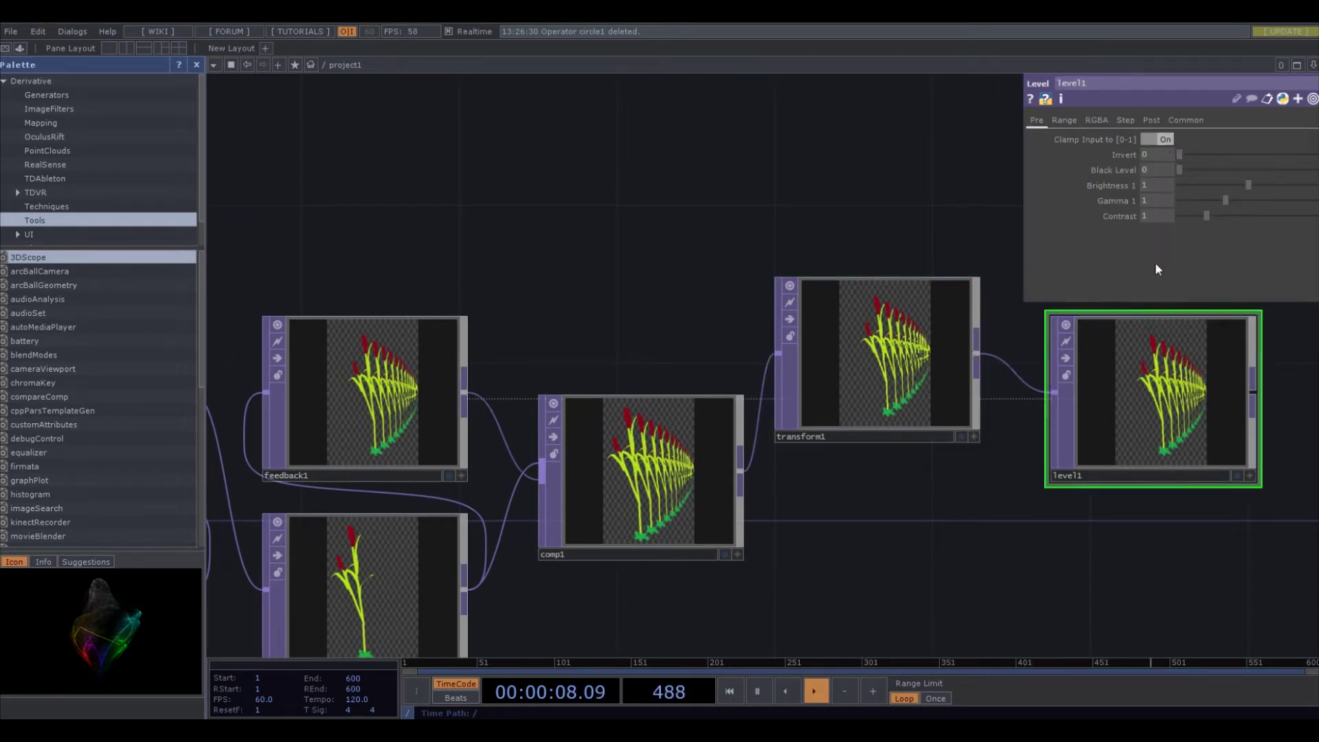
left_click(1188, 120)
left_click(1182, 216)
left_click(1170, 229)
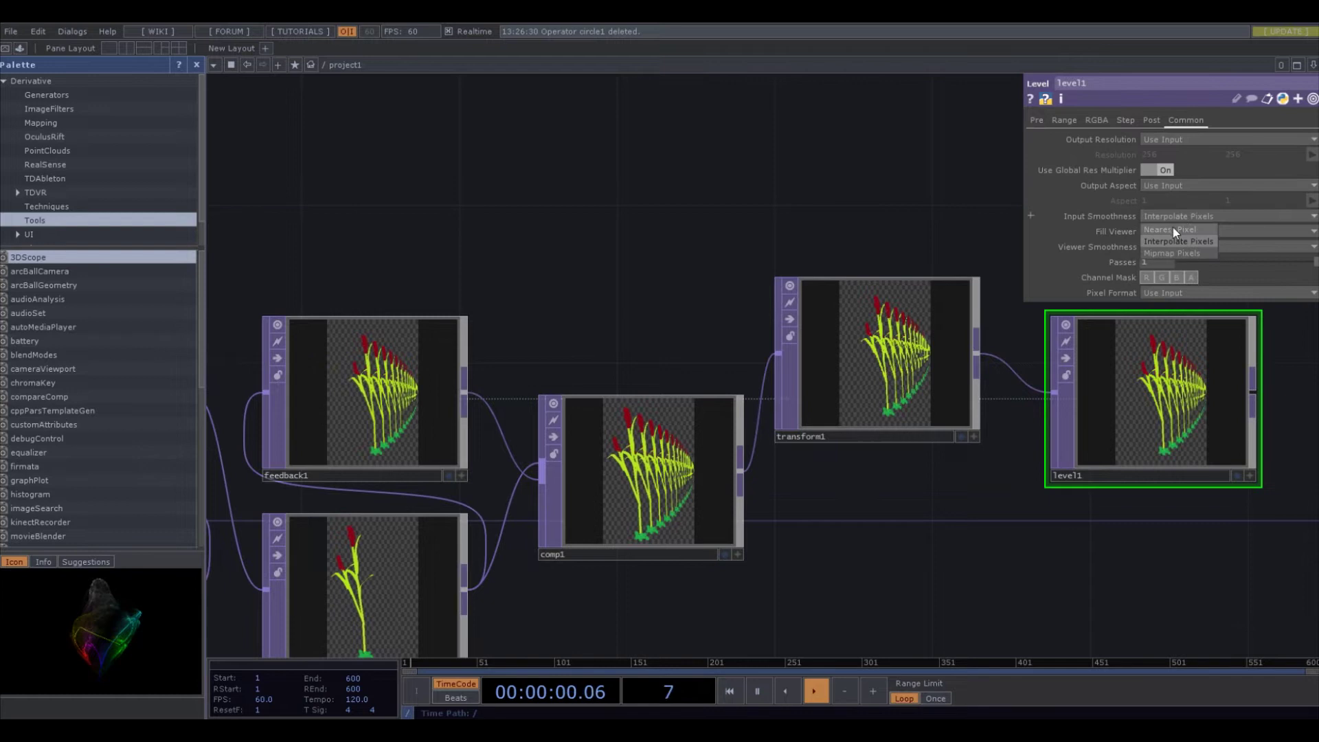
left_click(1182, 247)
left_click(1174, 259)
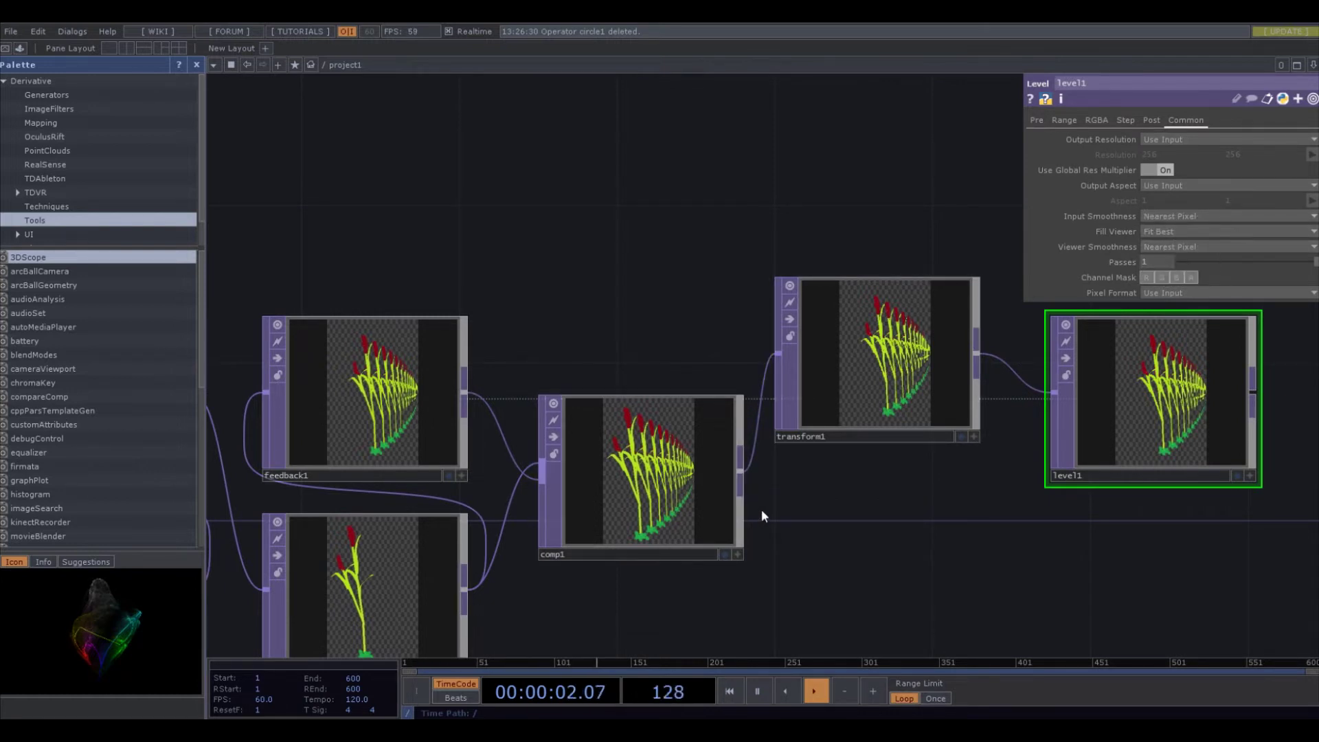
Set comp1's input and viewer smoothness to Nearest Pixel and inspect the edges of the cattail copies
scroll(756, 512, "up", 6)
left_click_drag(802, 417, 862, 403)
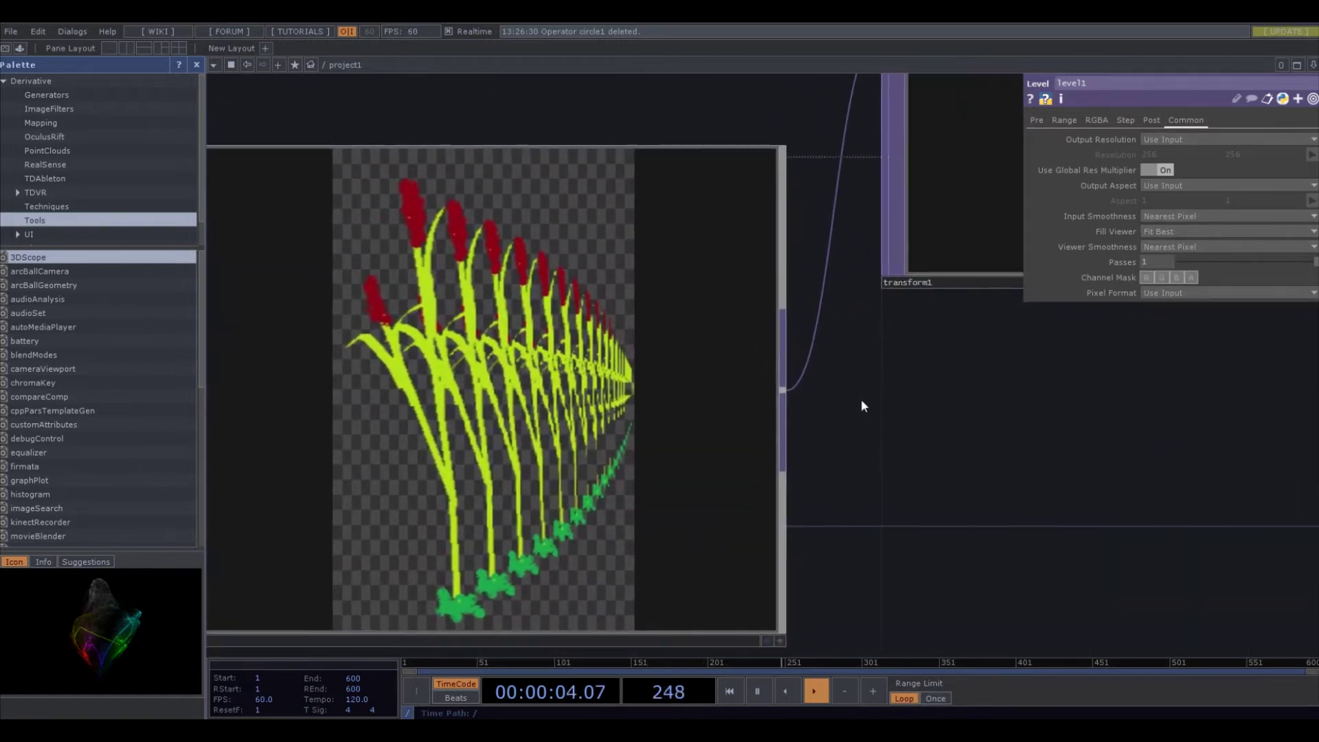
left_click(662, 415)
left_click(1147, 120)
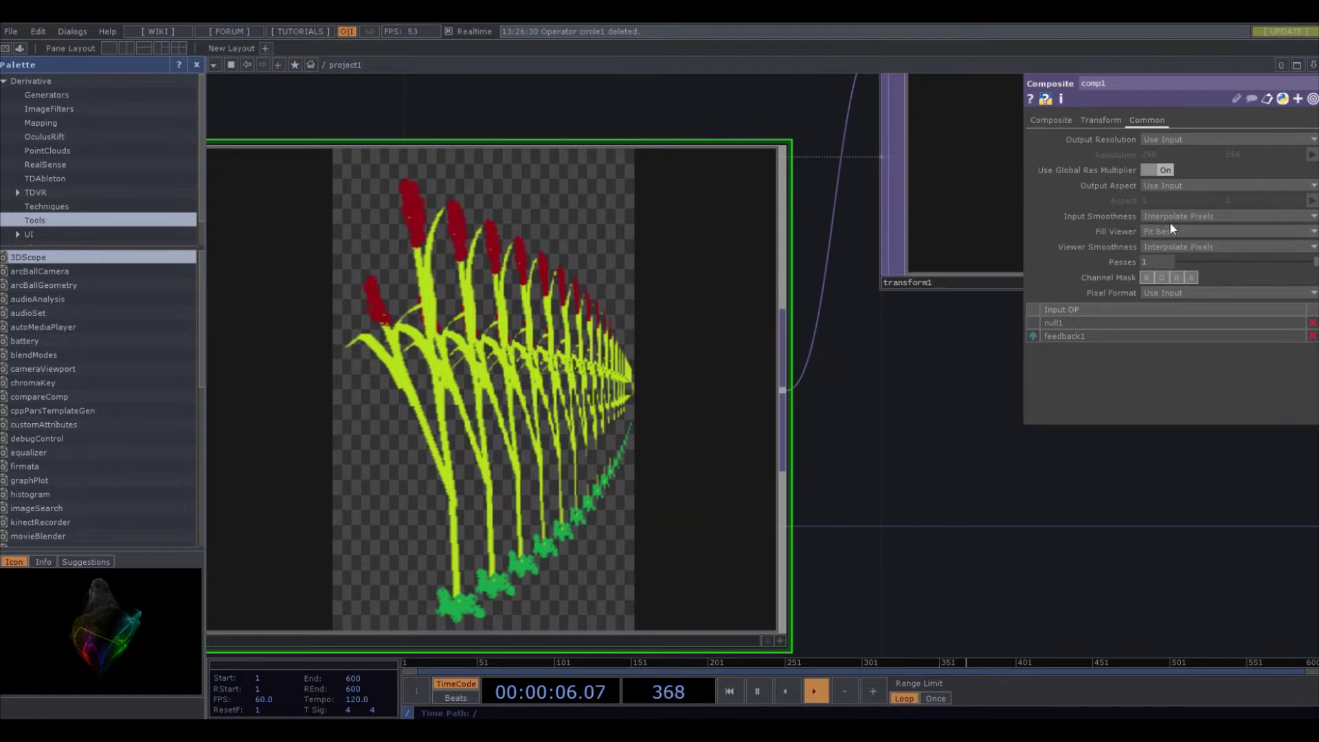
left_click(1170, 217)
left_click(1171, 230)
left_click(1177, 250)
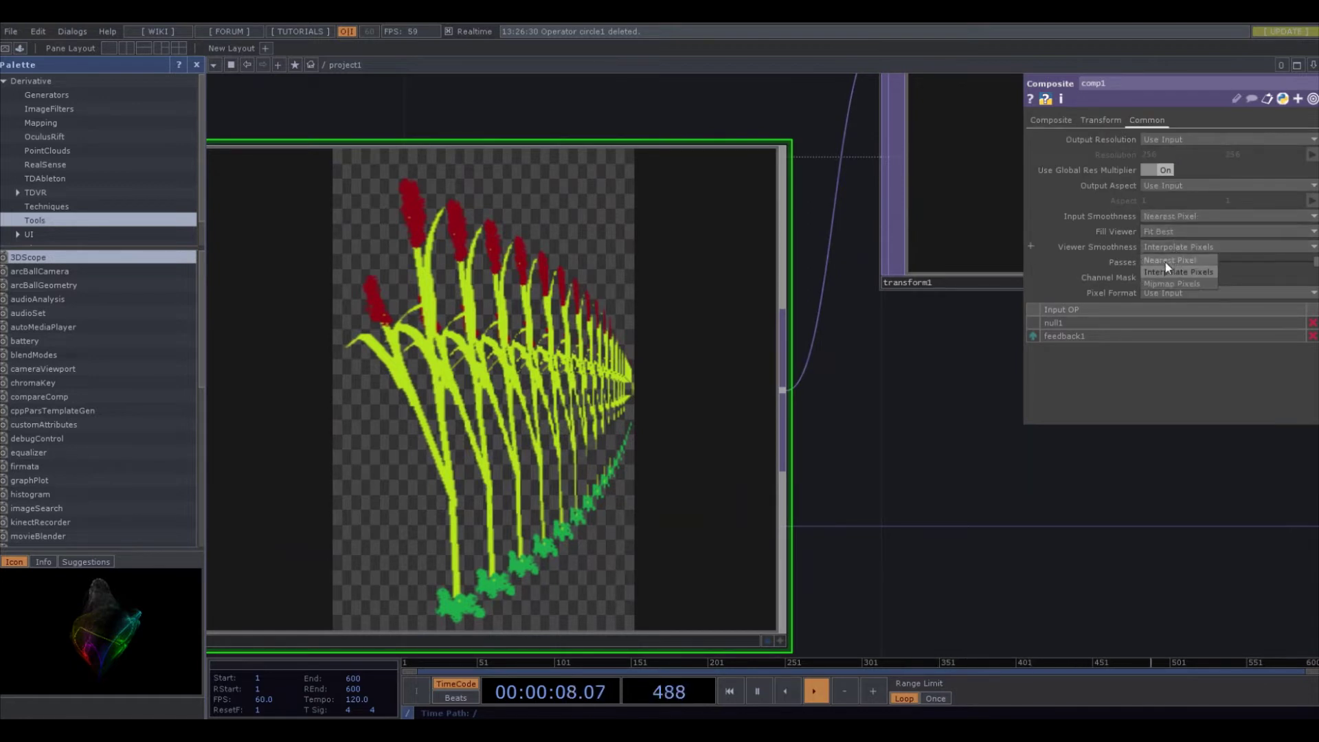
left_click(1166, 262)
scroll(893, 457, "up", 3)
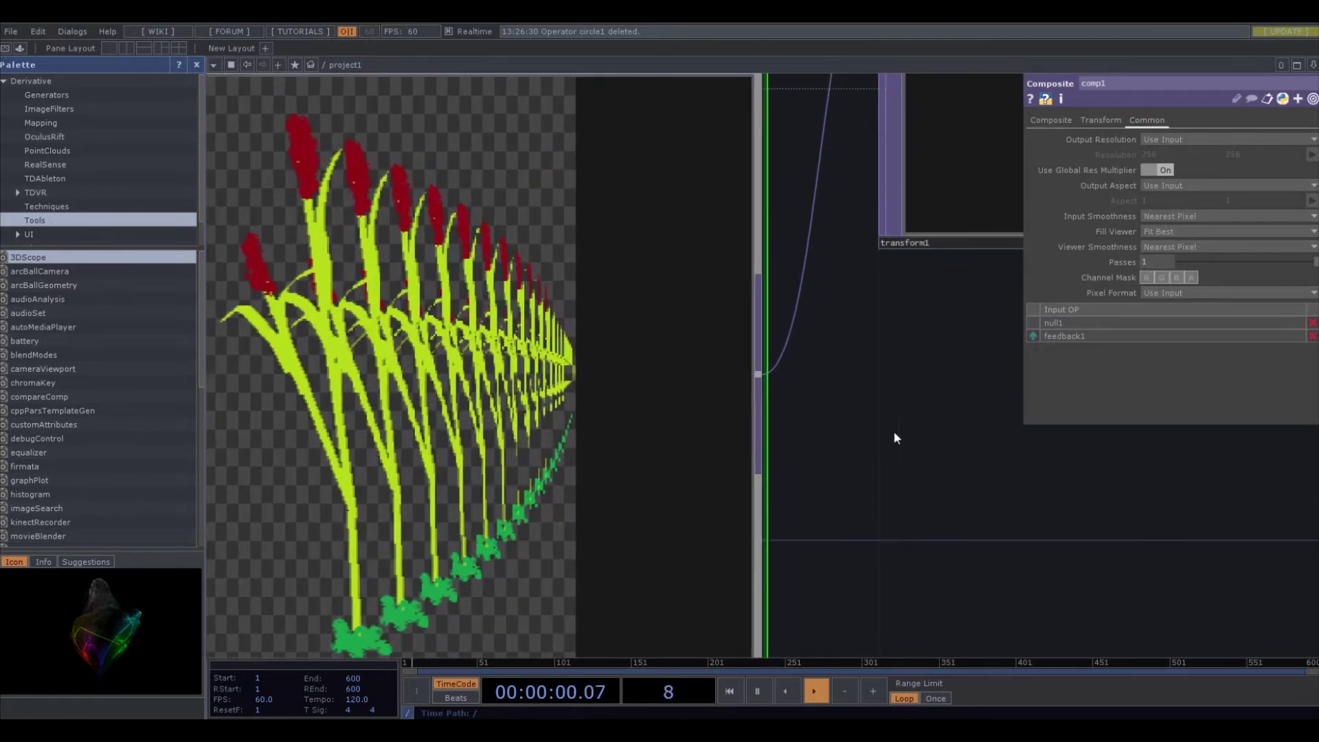
key("shift+h")
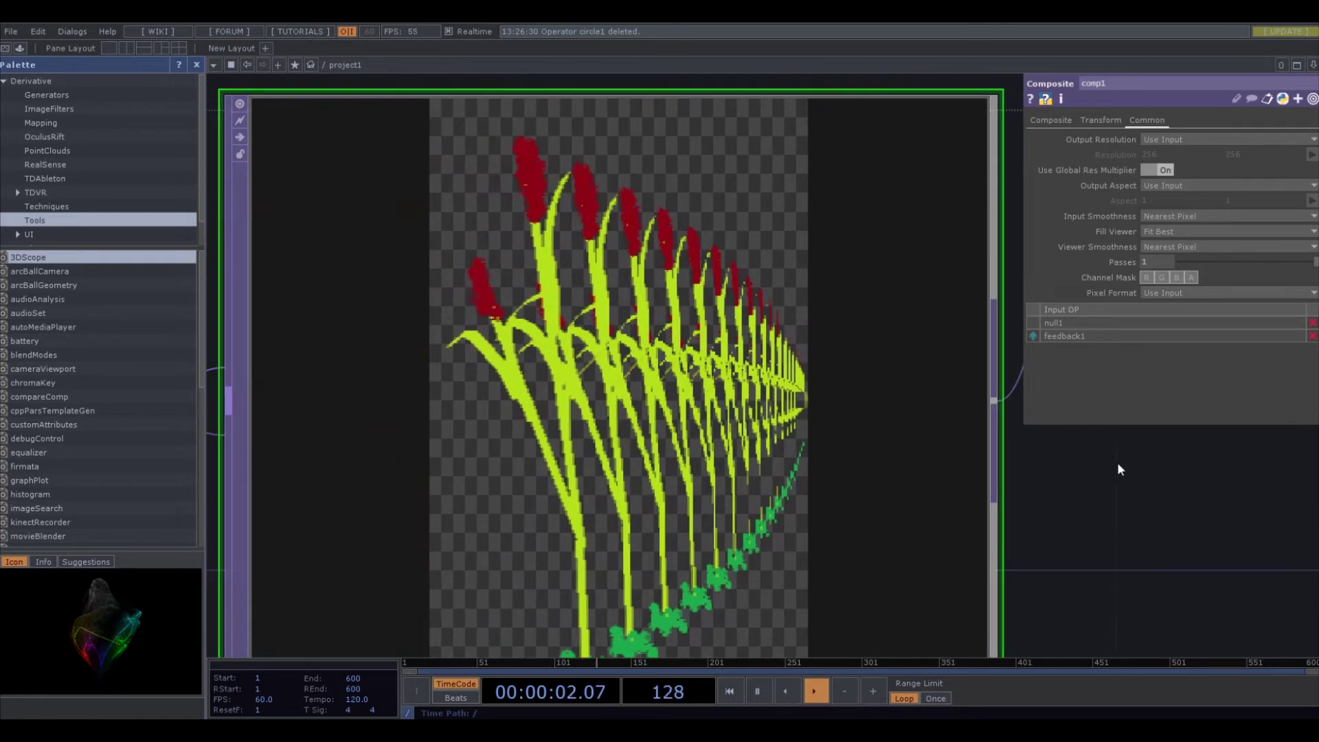
Add an LFO CHOP to the network below transform1
scroll(1131, 510, "down", 3)
left_click_drag(1132, 510, 881, 464)
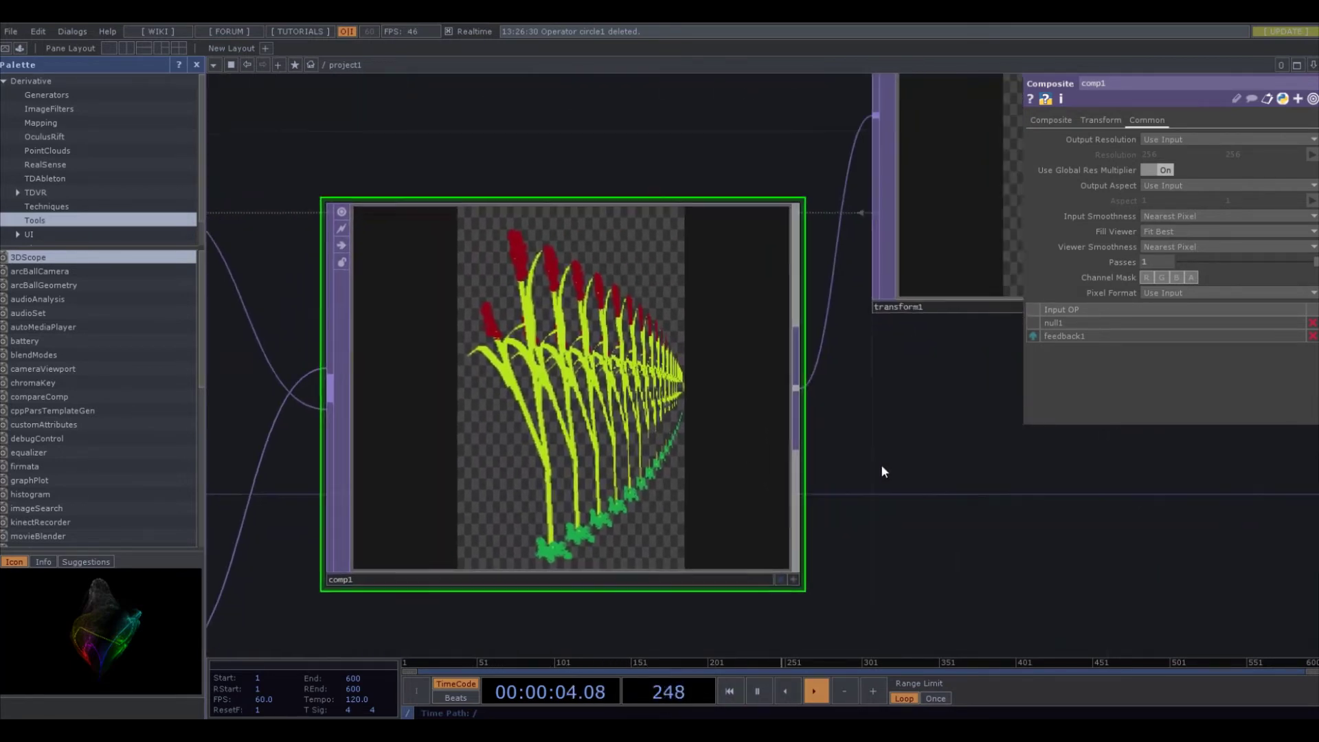
scroll(884, 495, "down", 2)
scroll(790, 494, "down", 2)
scroll(825, 480, "down", 3)
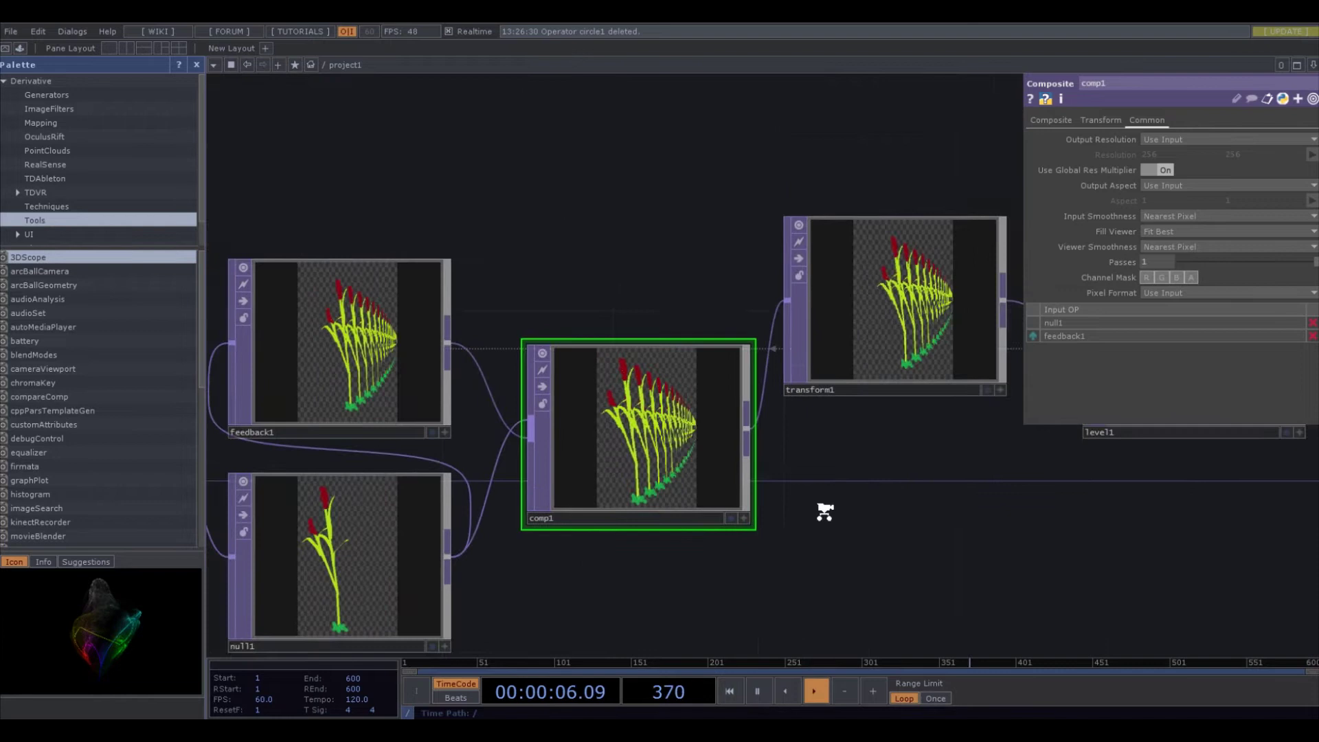
left_click_drag(824, 506, 789, 481)
key("Tab")
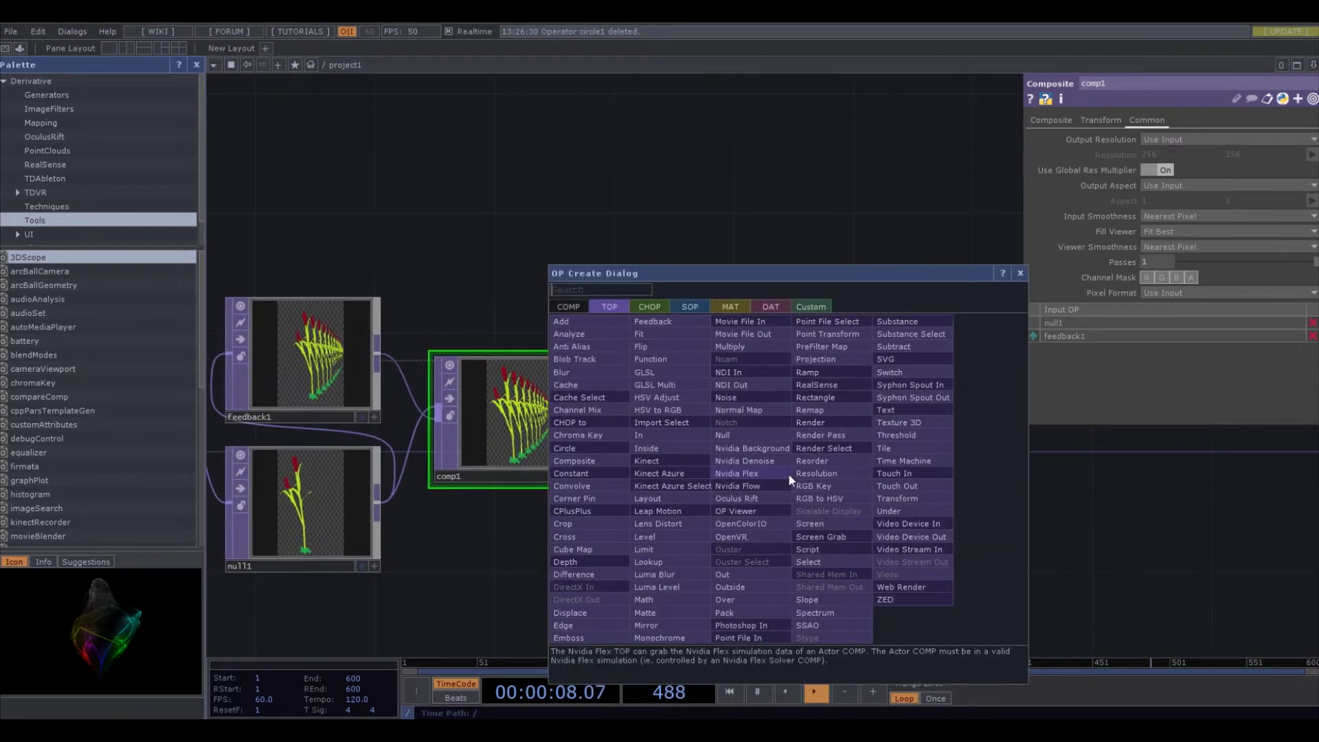
type("lfo")
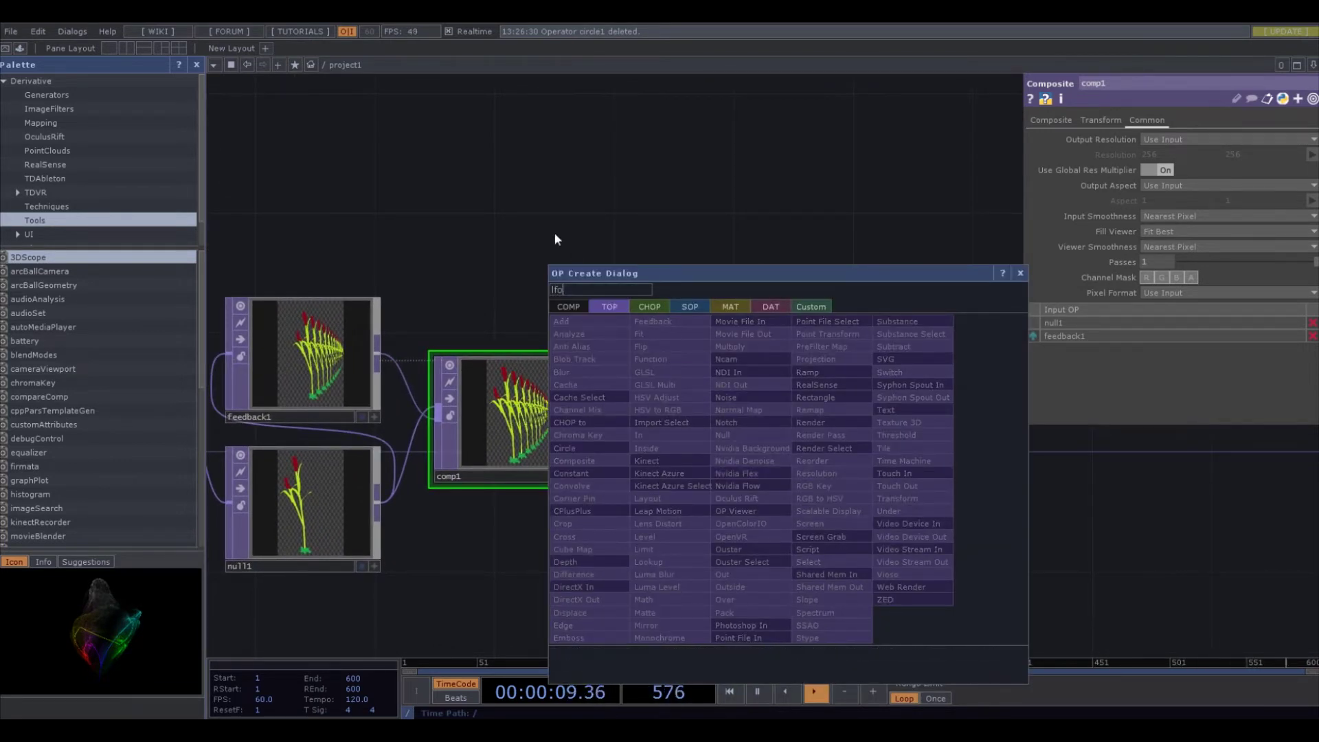
left_click(635, 307)
left_click(747, 615)
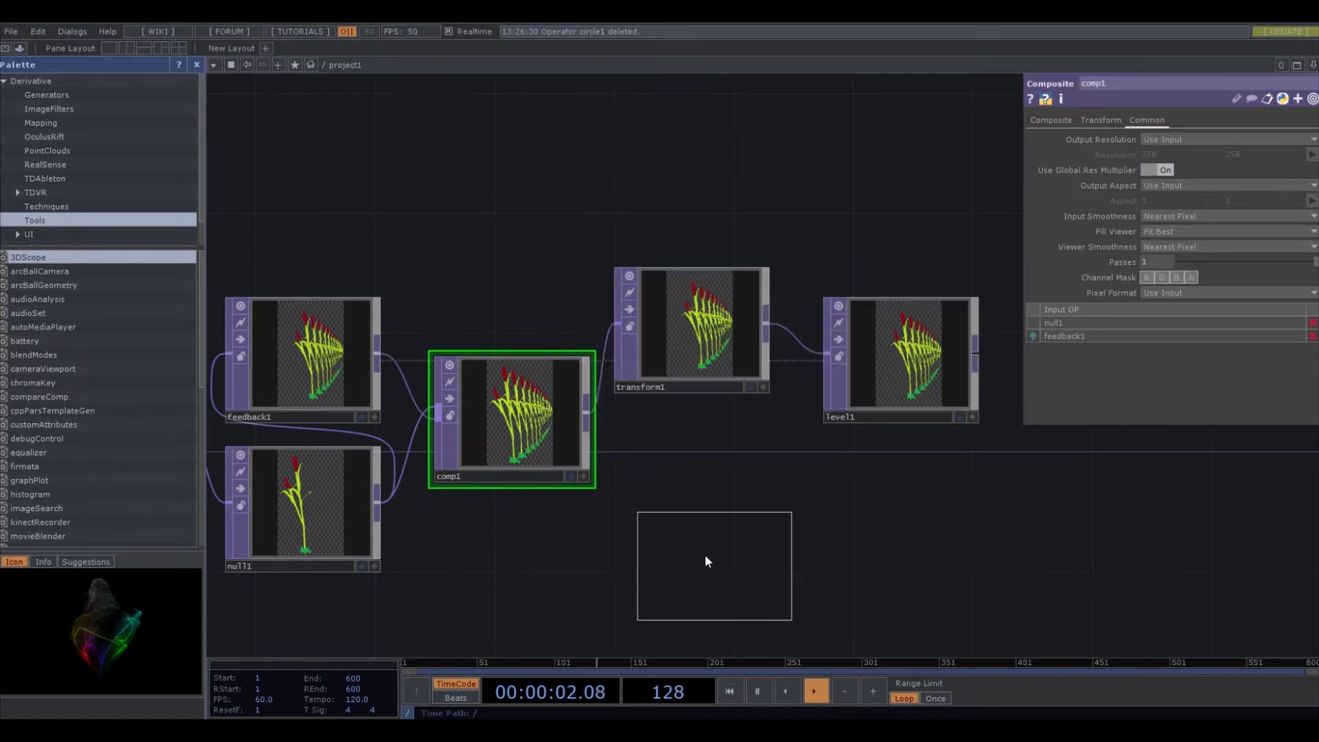
left_click(687, 543)
key("Tab")
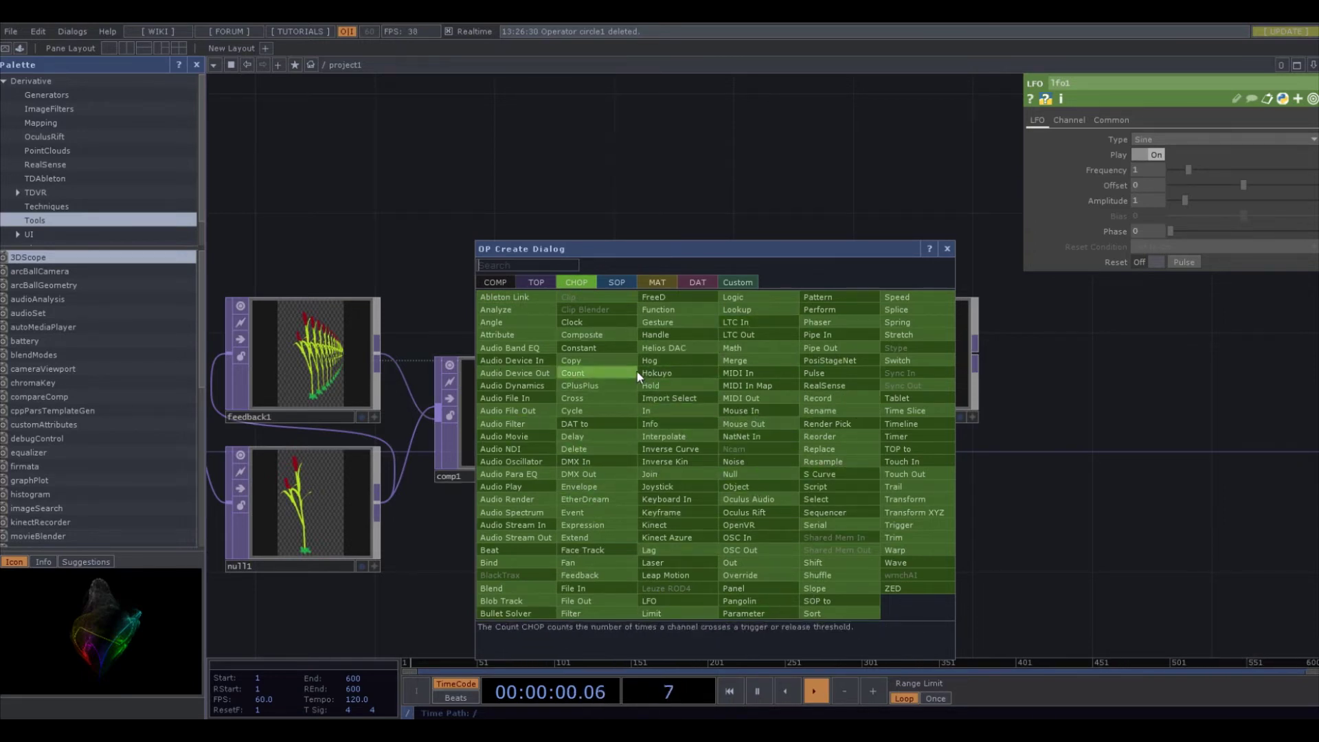
left_click(948, 249)
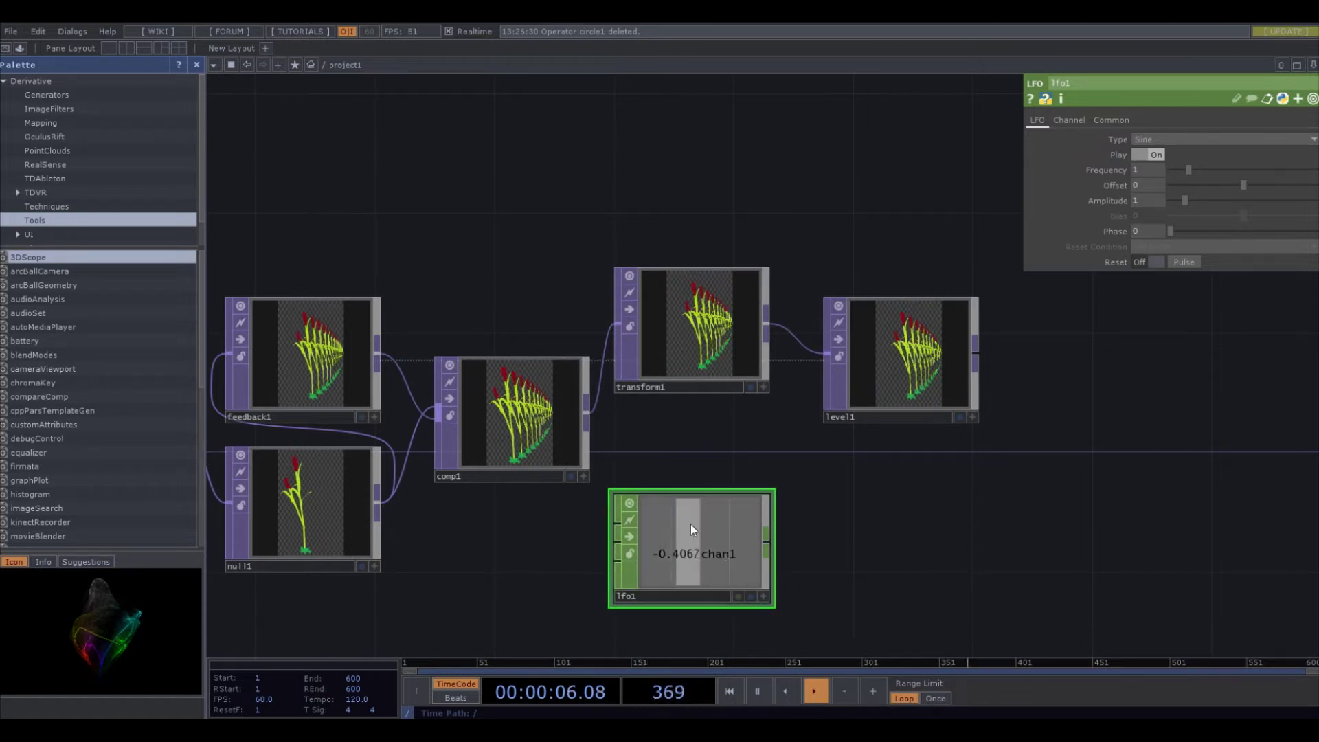
Lower lfo1's frequency to 0.27
scroll(683, 433, "up", 2)
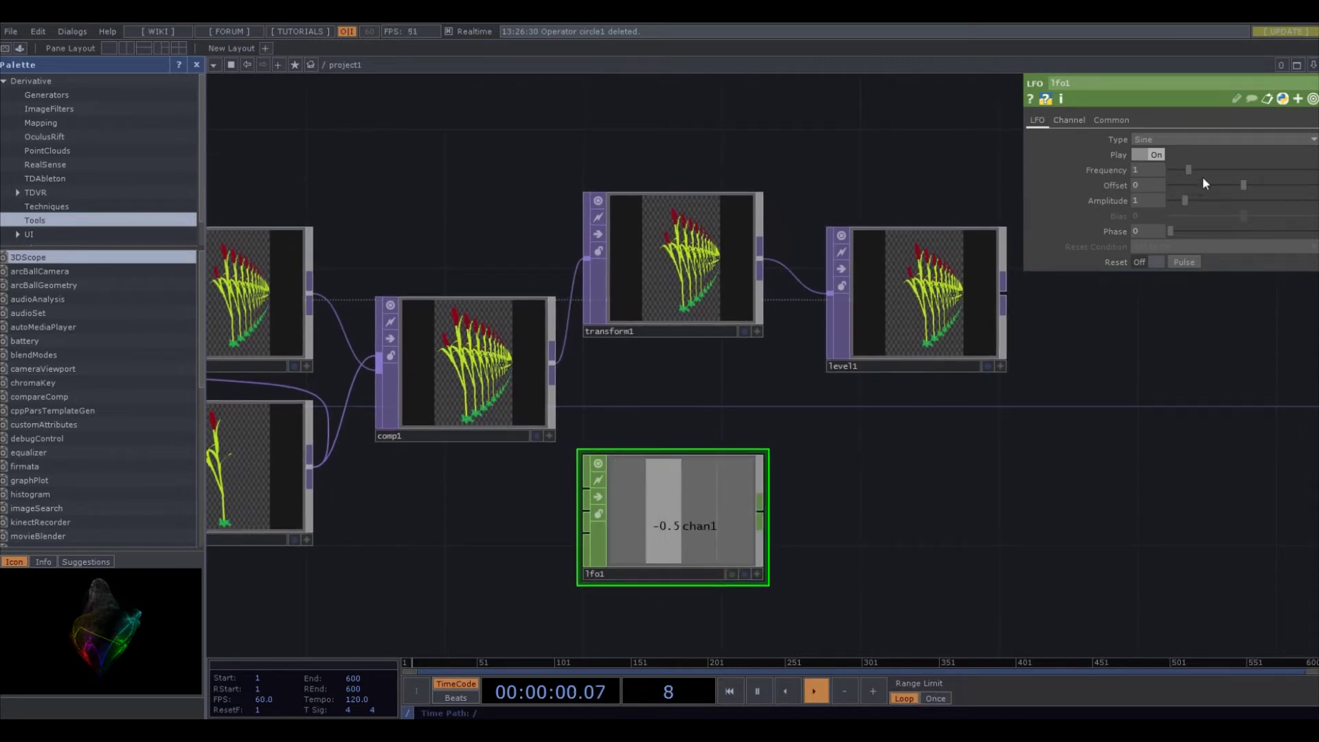
left_click_drag(1189, 170, 1176, 169)
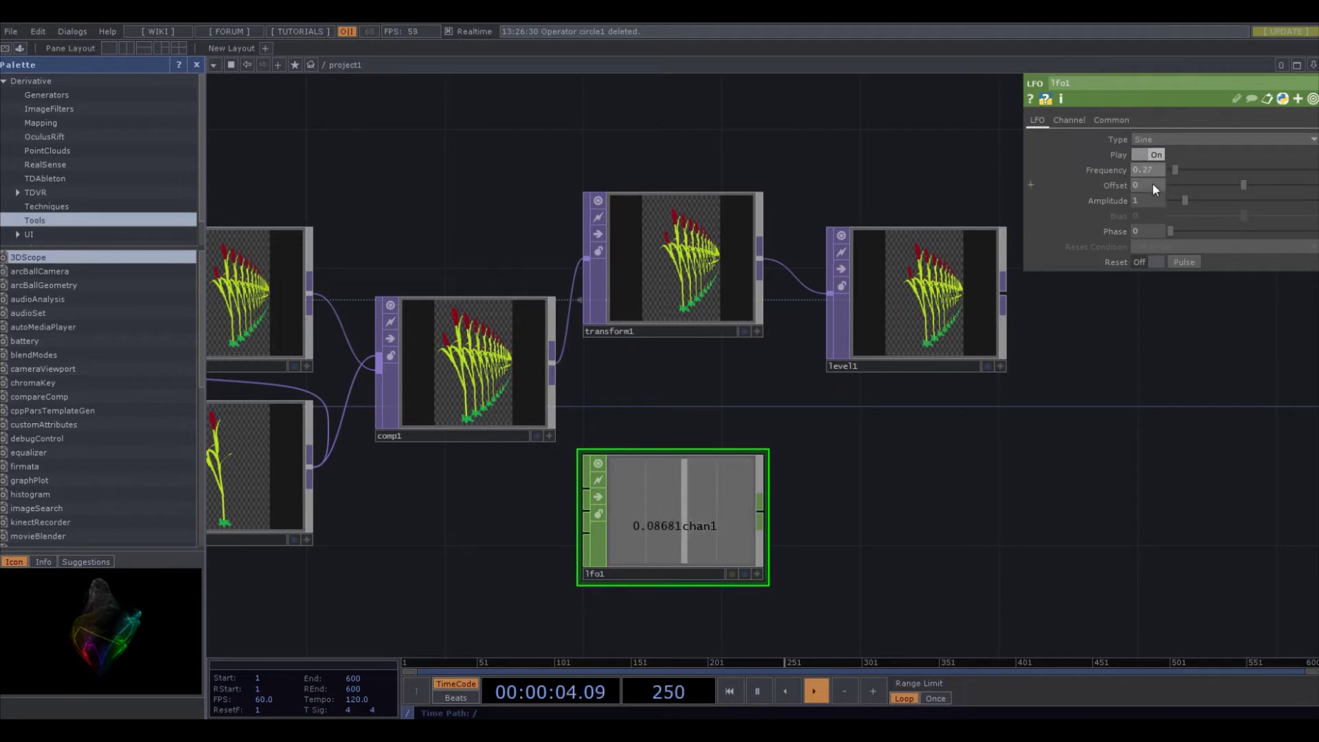
Review transform1's translate and scale parameters, and return to the lfo1 parameters
left_click(669, 288)
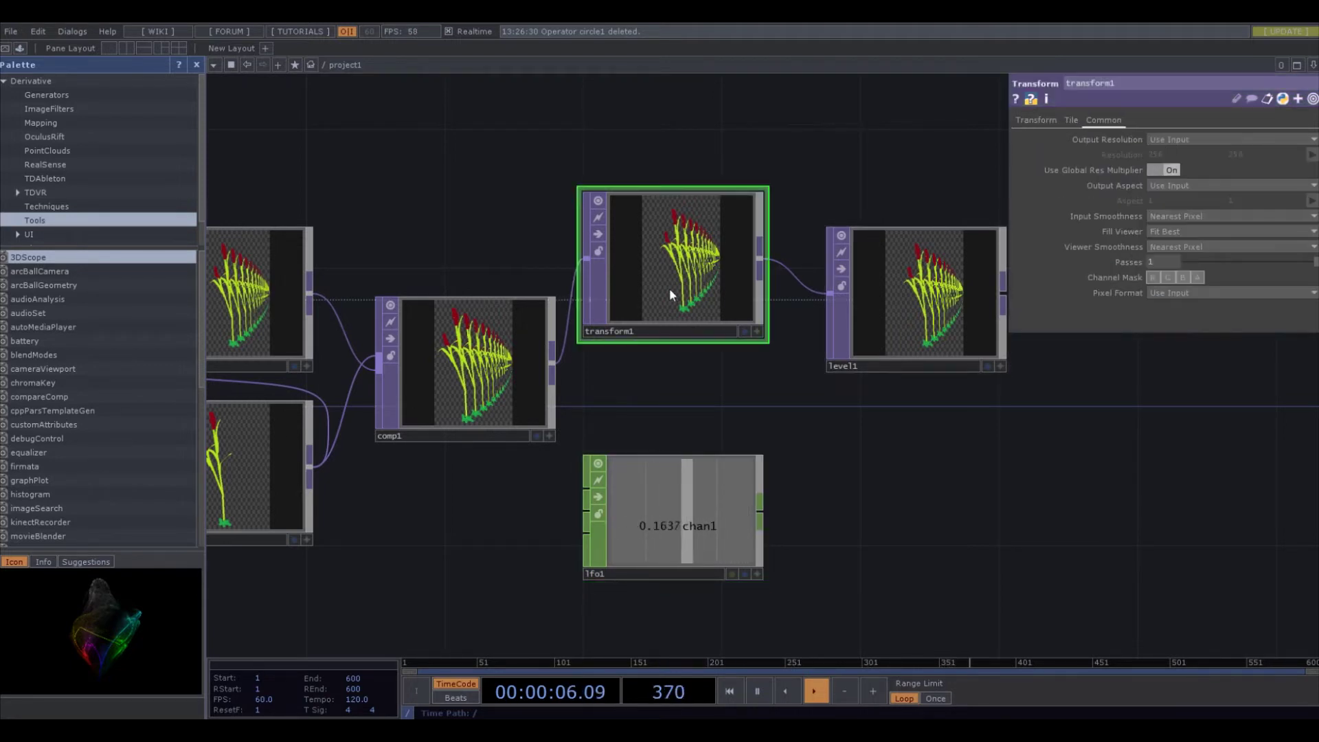
left_click_drag(682, 386, 690, 417)
left_click(1031, 123)
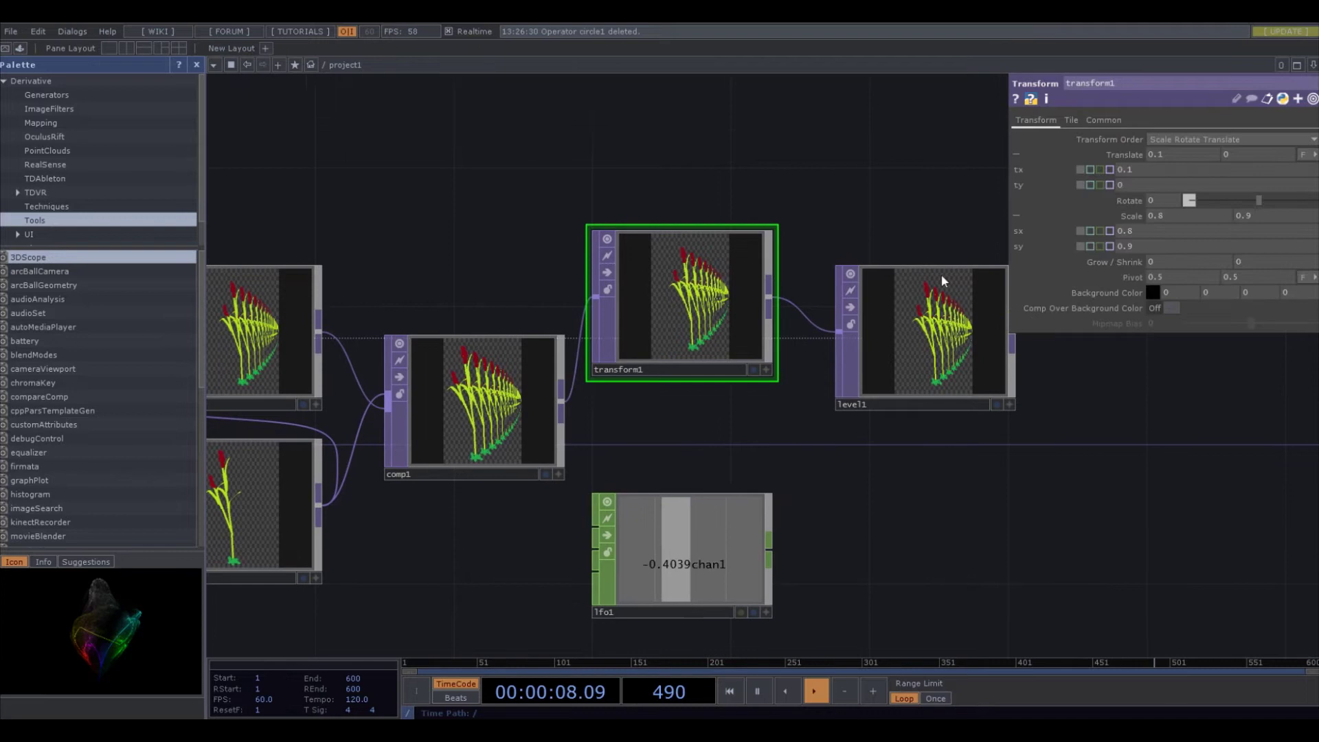
left_click(680, 543)
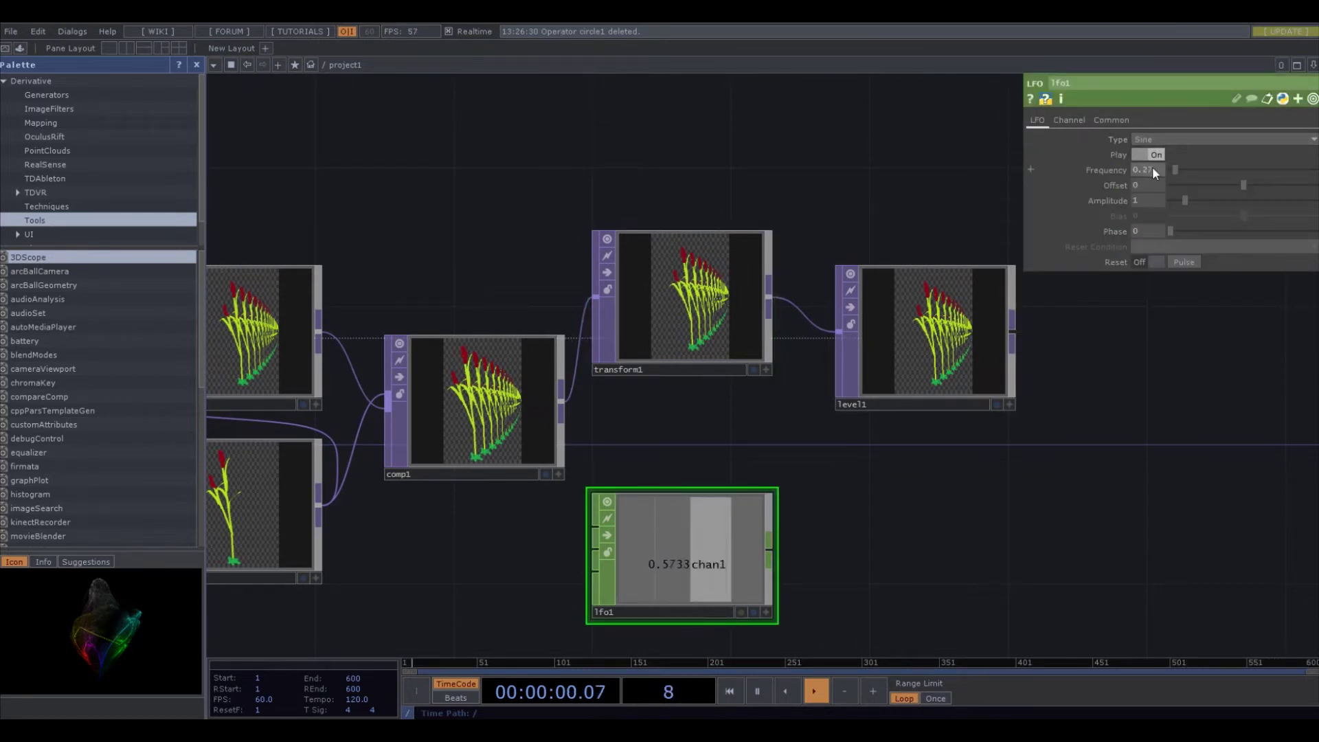
Set lfo1's amplitude to 0.1 and offset to 0.2, and lower its frequency to 0.12
type(".1")
key("Return")
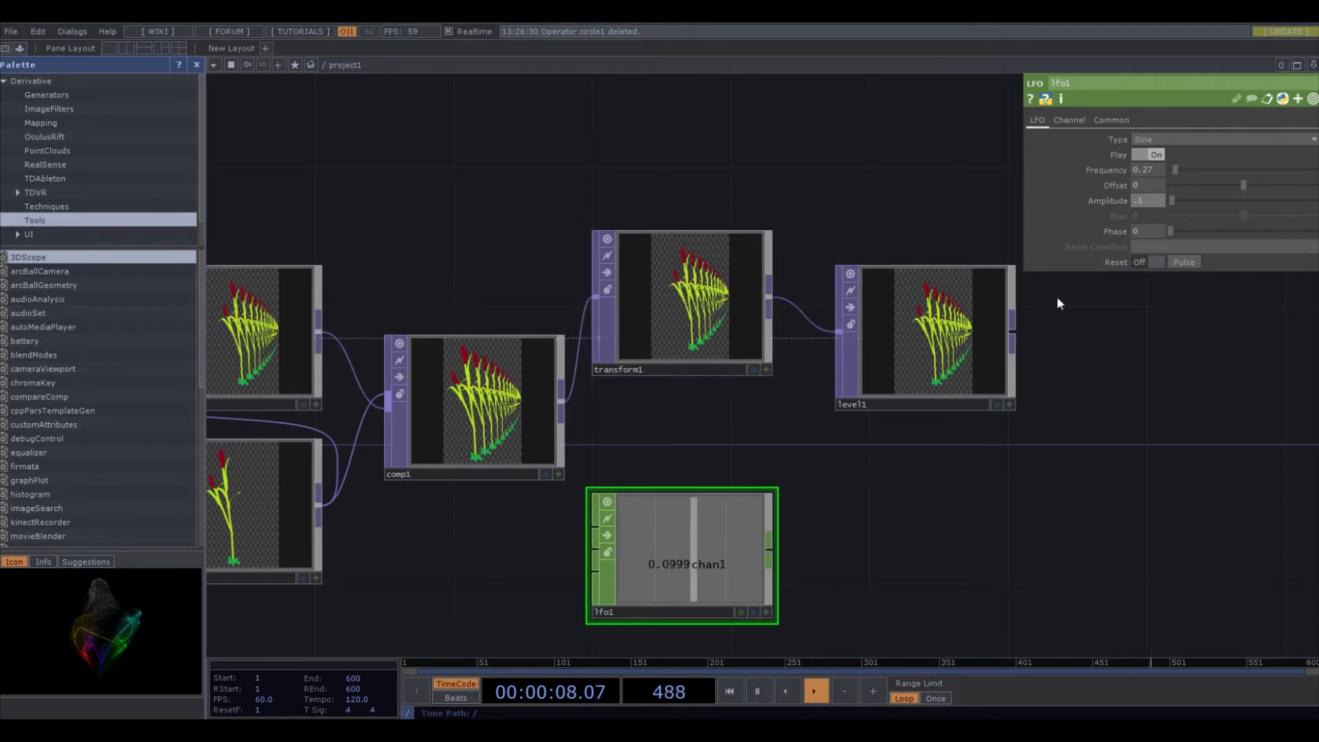
left_click(1143, 187)
type(".2")
key("Return")
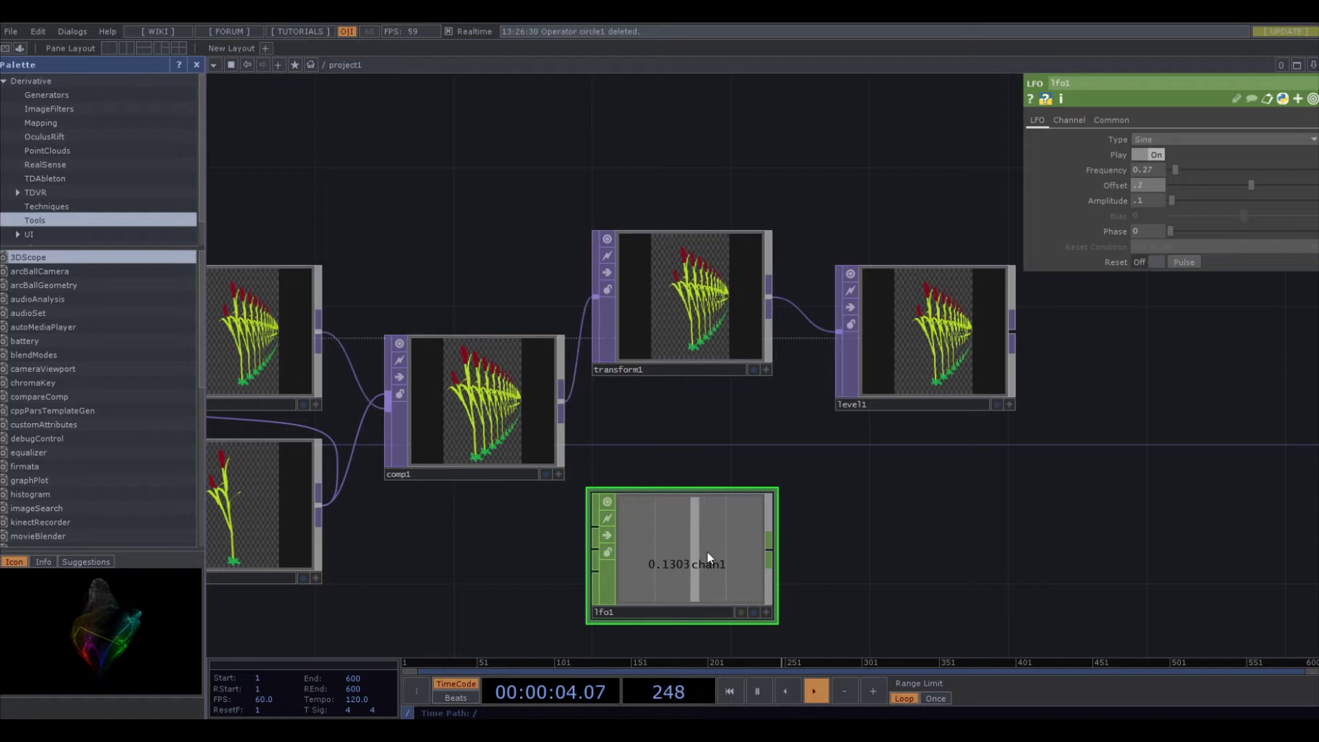
mouse_move(1175, 171)
left_mouse_down()
mouse_move(1200, 175)
mouse_move(1175, 183)
left_mouse_up()
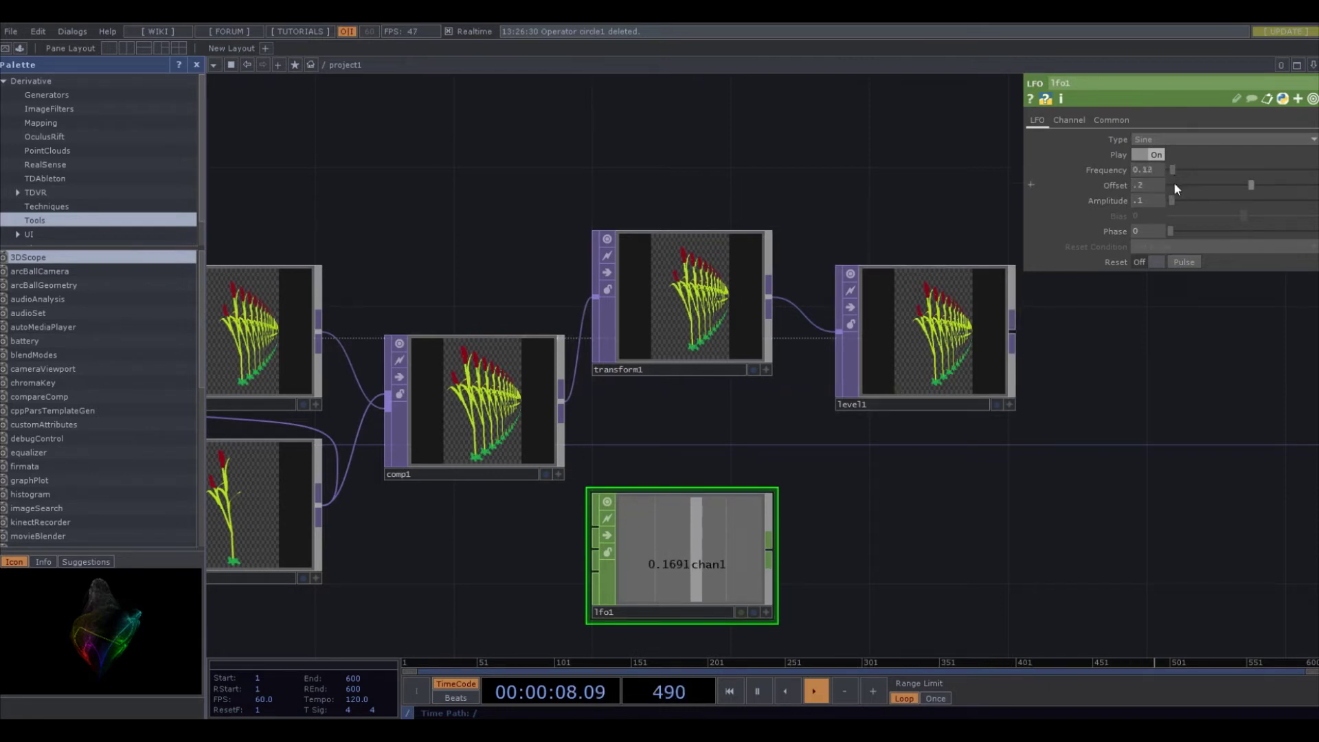
Drive transform1's X translate from the LFO with the expression op('lfo1')['chan1']
left_click(659, 341)
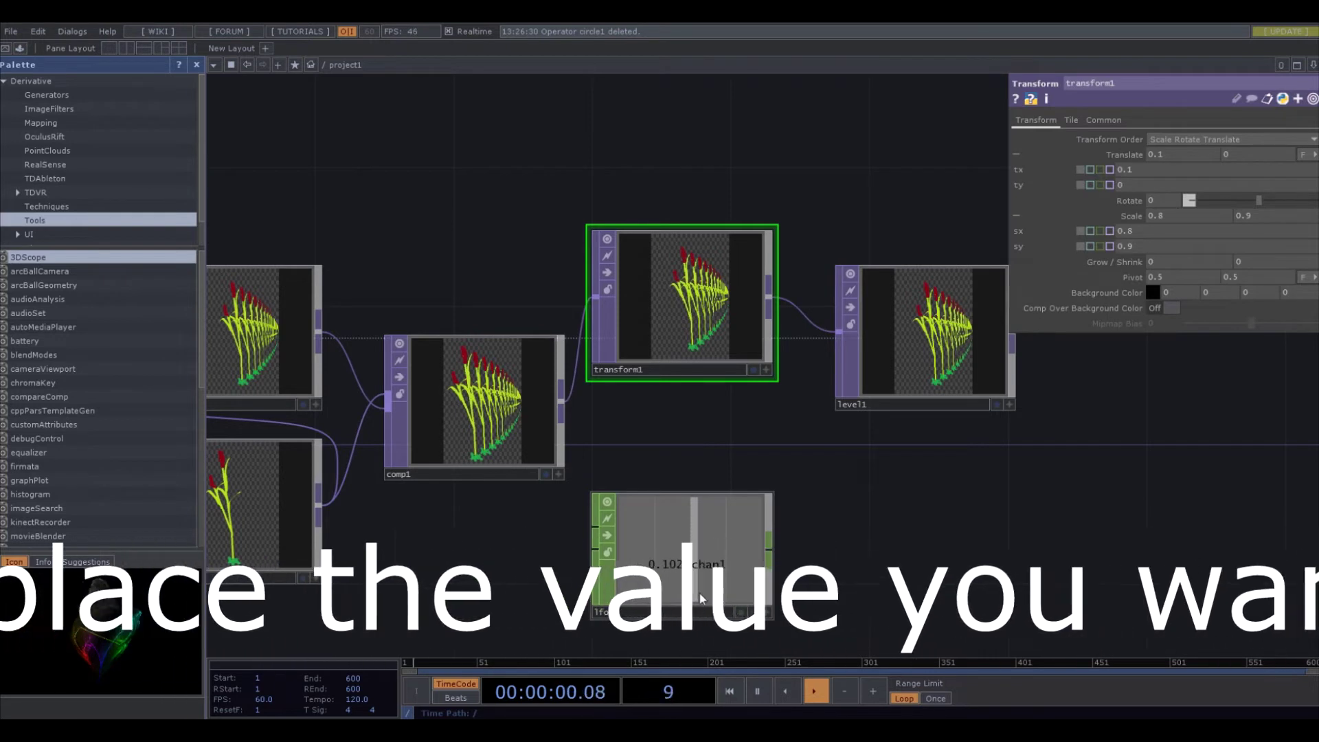
left_click_drag(704, 586, 1127, 171)
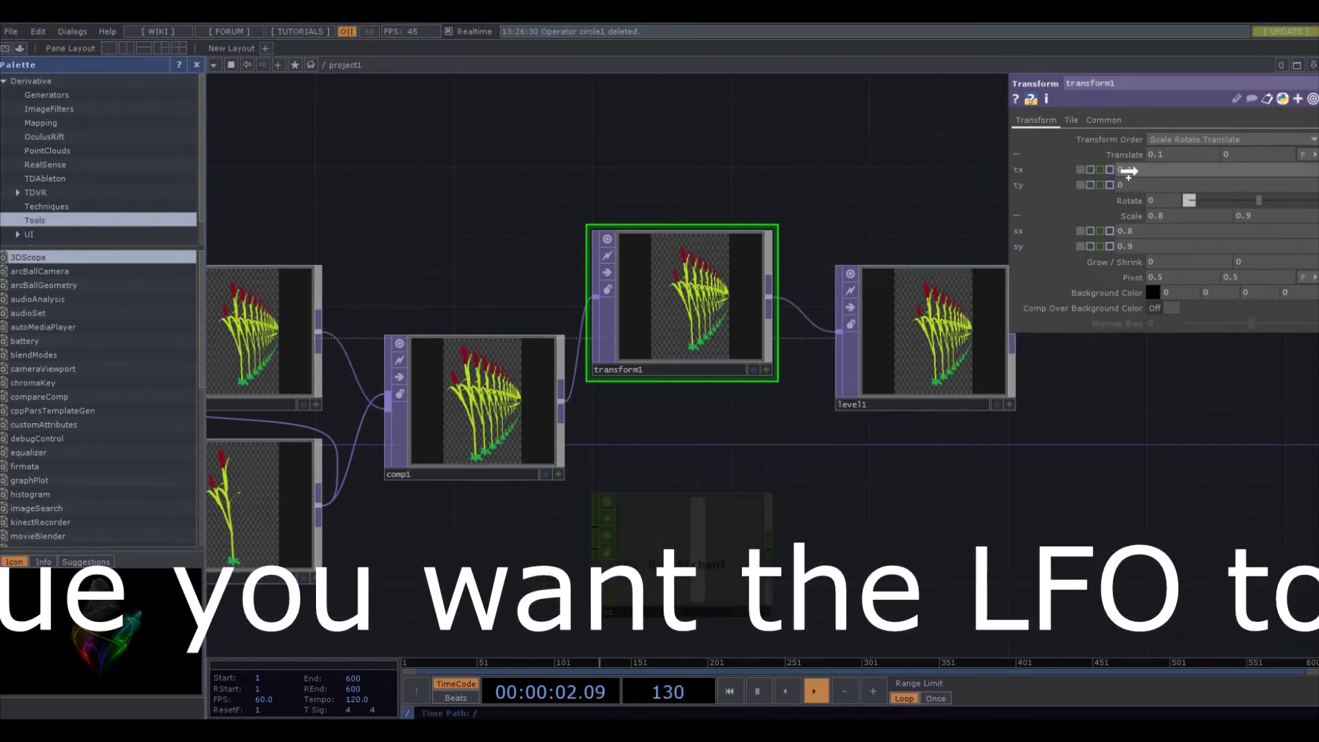
left_click(1189, 172)
type("['c")
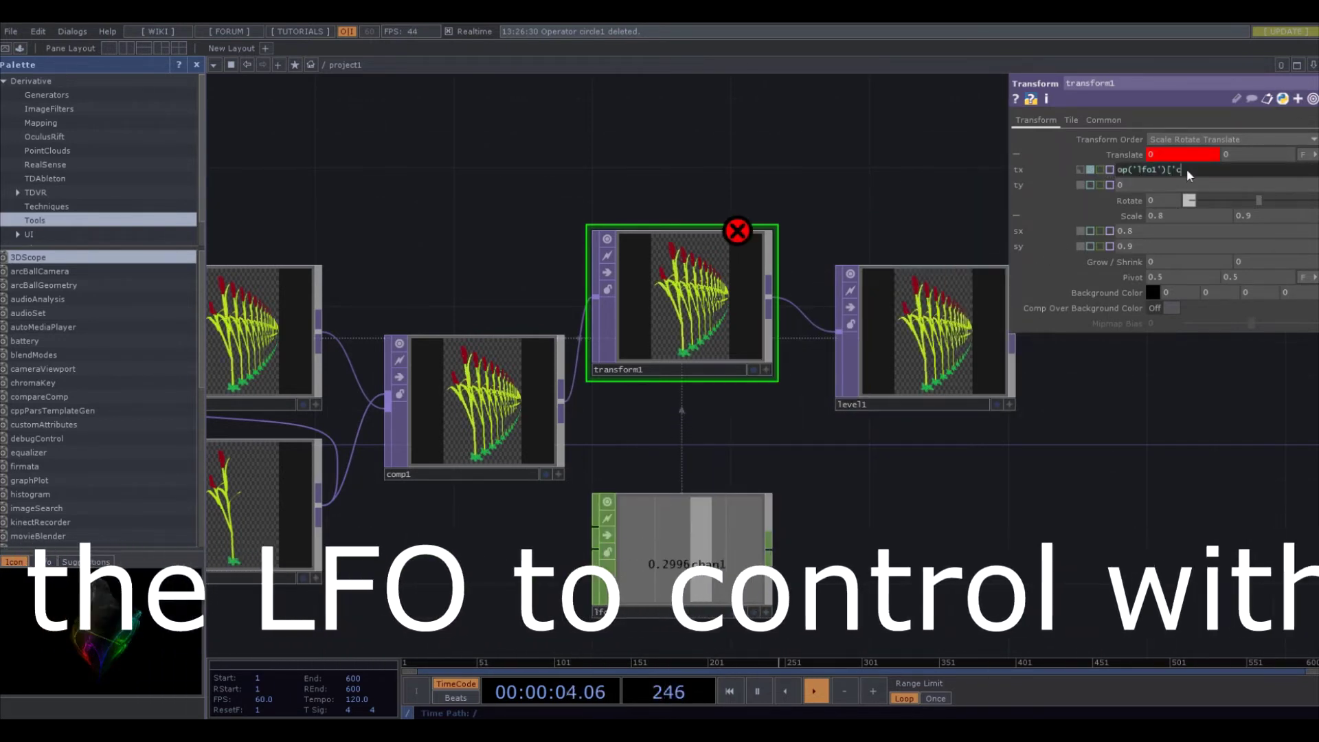
type("han1']")
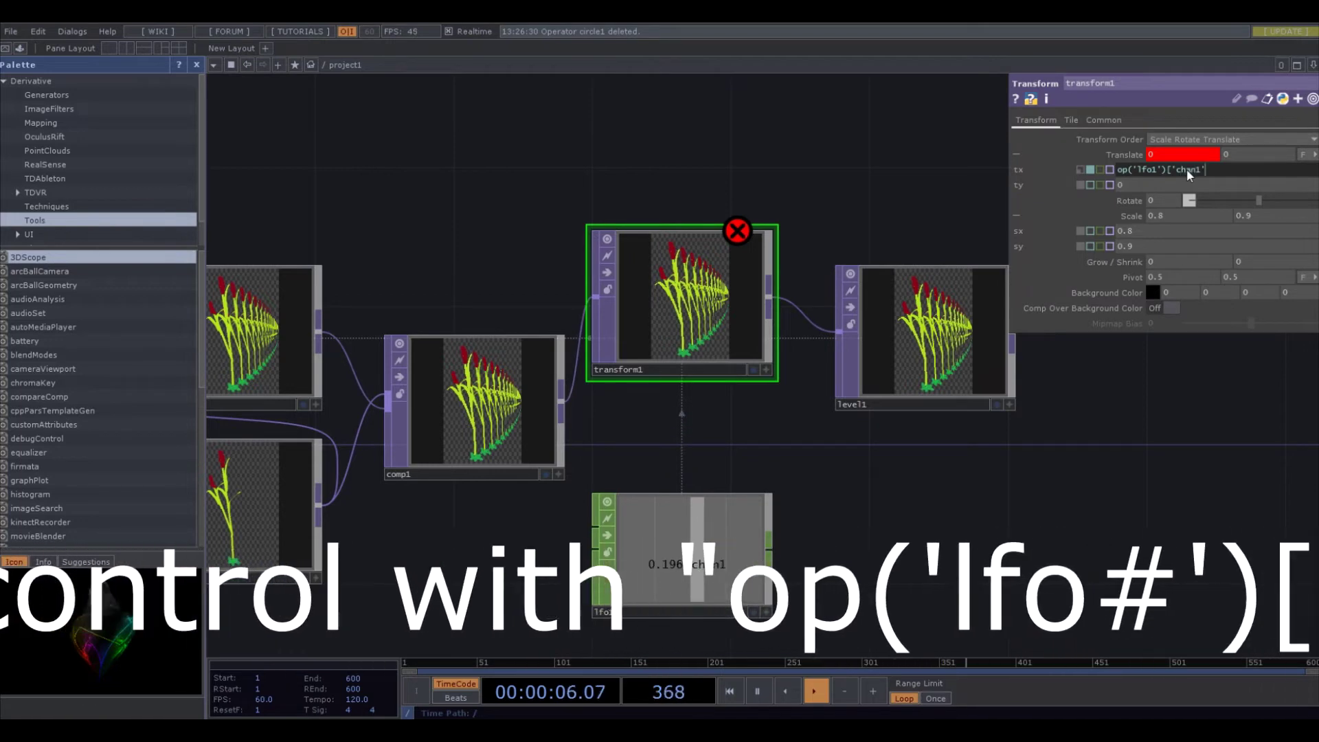
key("Return")
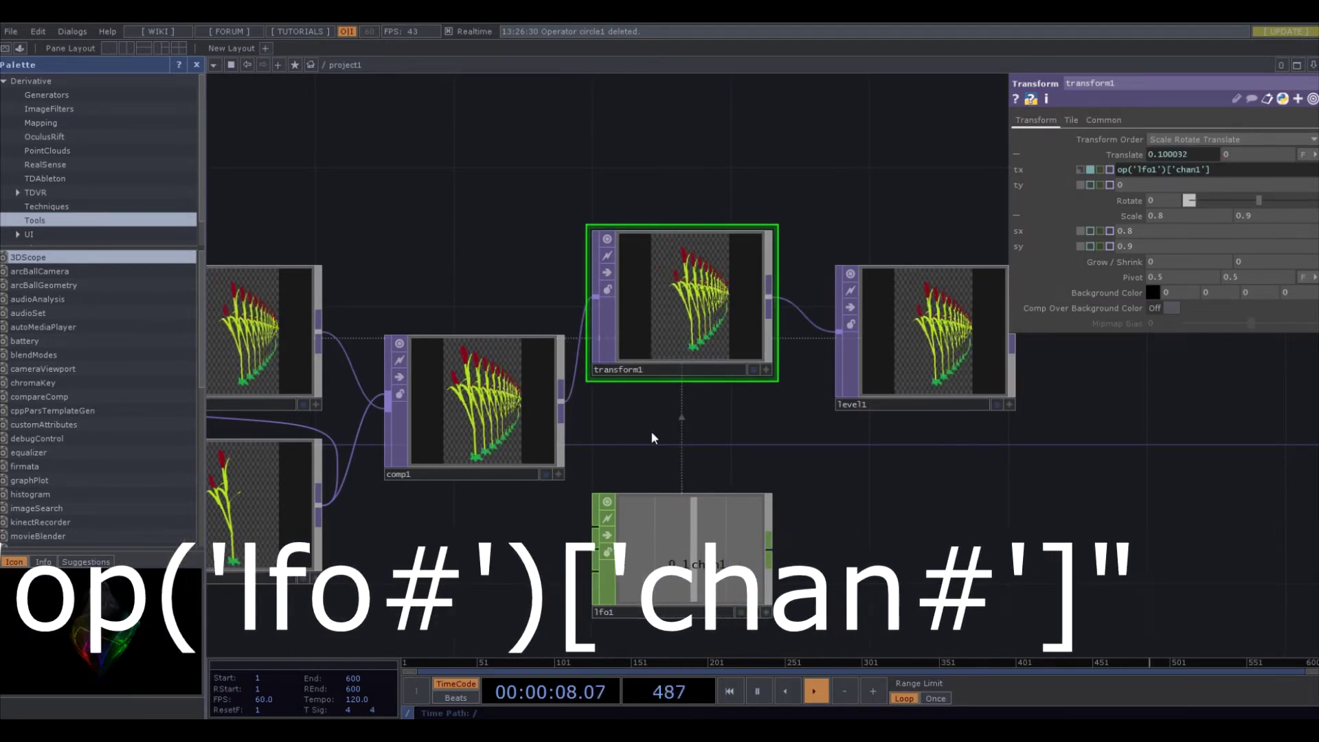
Set lfo1's offset to 0.1 and its amplitude to 0.05
scroll(632, 363, "up", 3)
left_click(670, 546)
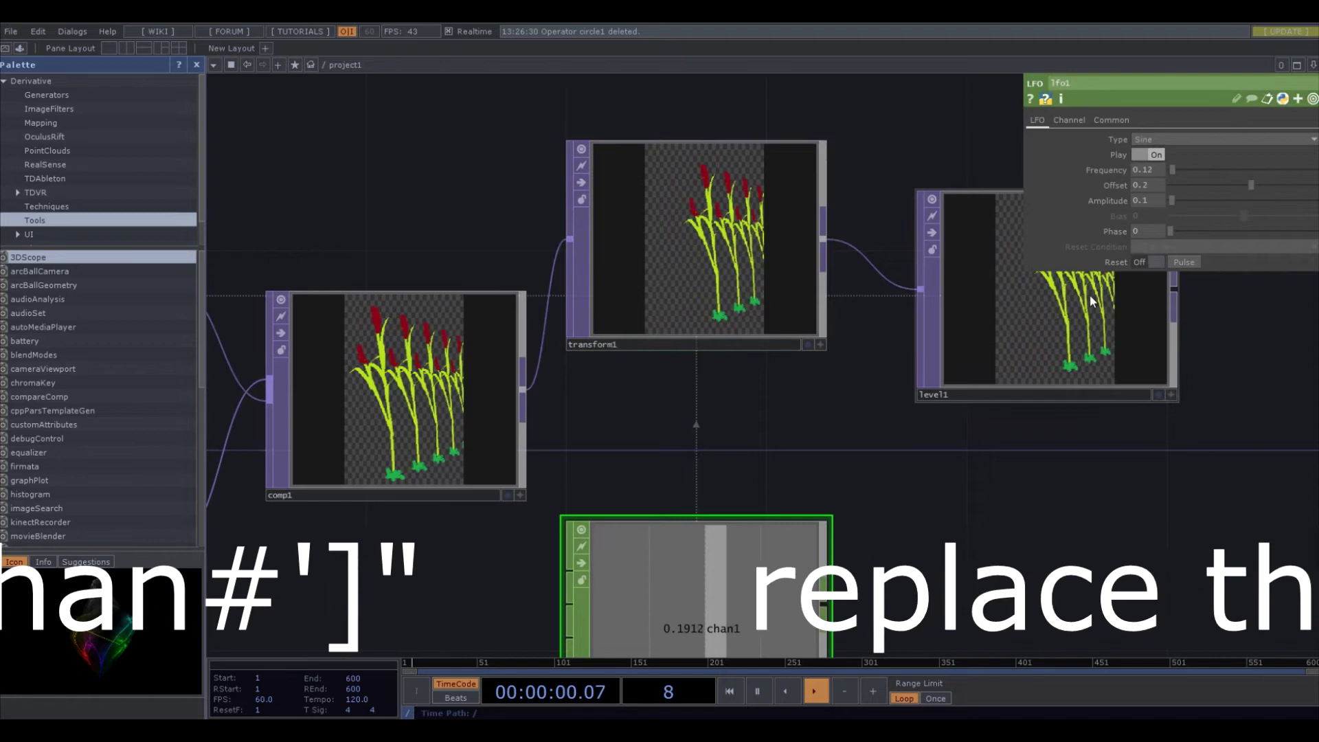
left_click(1148, 185)
type("0.1")
key("Return")
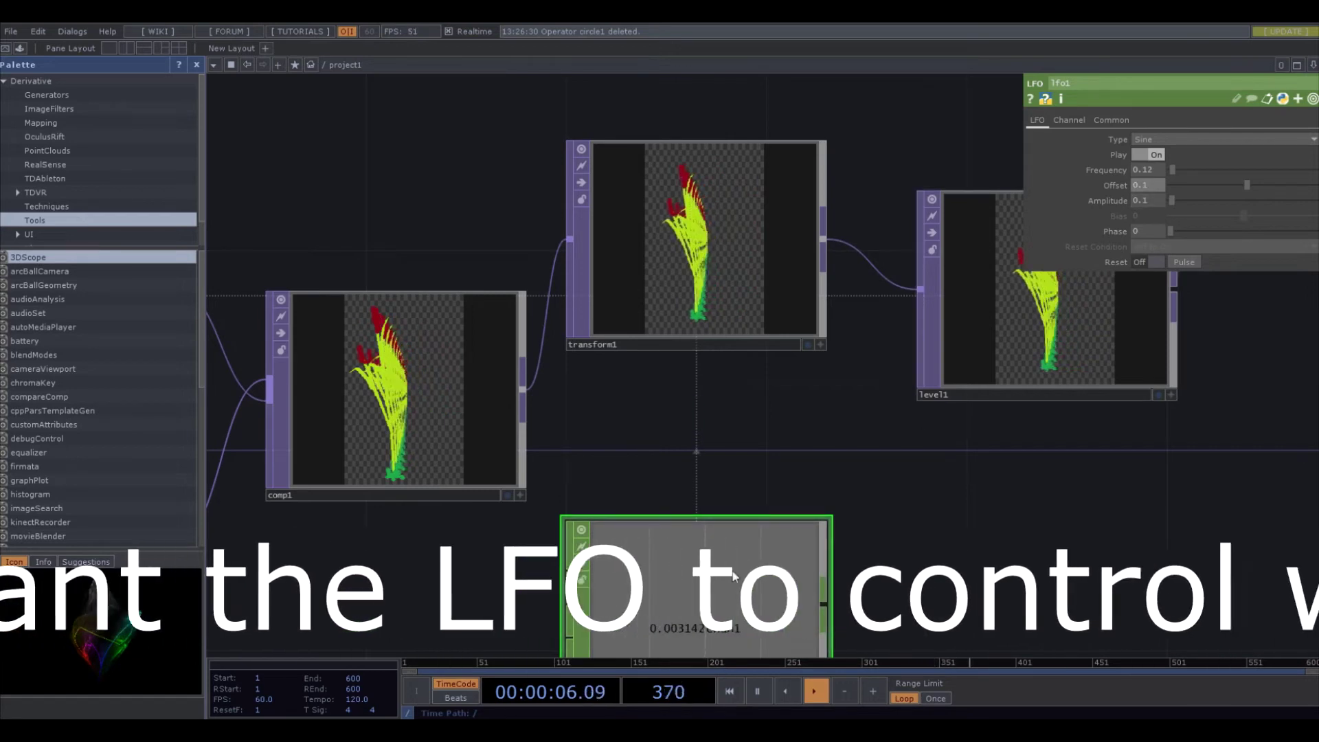
left_click(1149, 201)
type("0.05")
key("Return")
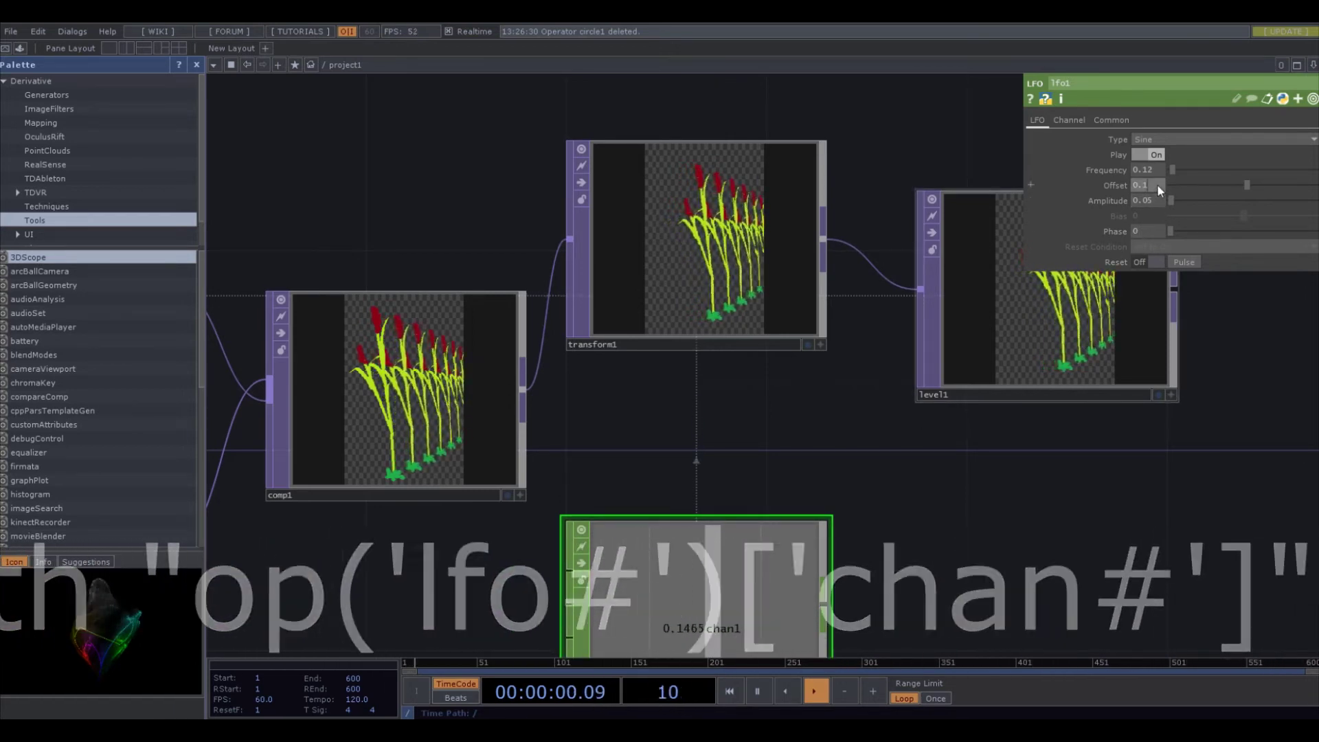
Reduce lfo1's offset to 0.05
left_click(1157, 184)
type("0..05")
key("Return")
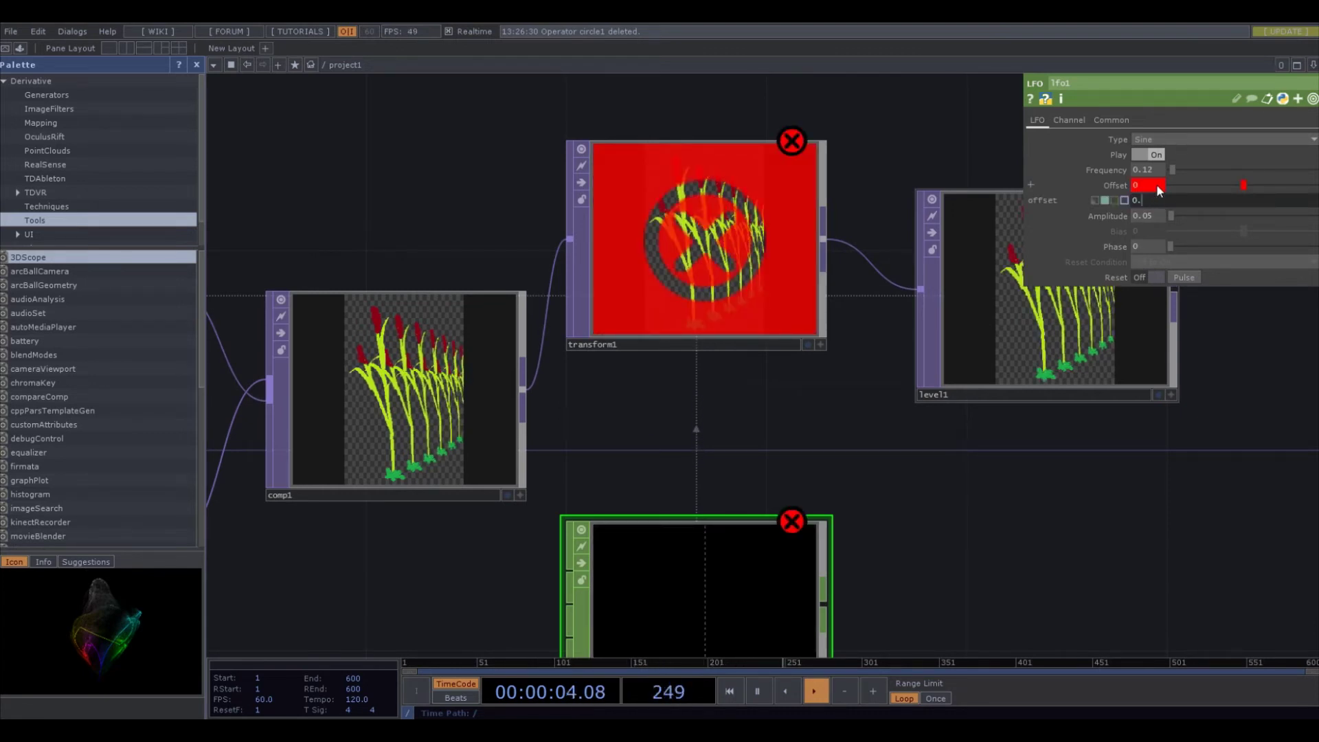
type("05")
key("Return")
Place the rgbaDelay image filter from the palette above transform1 and wire transform1's output into it
scroll(764, 378, "down", 5)
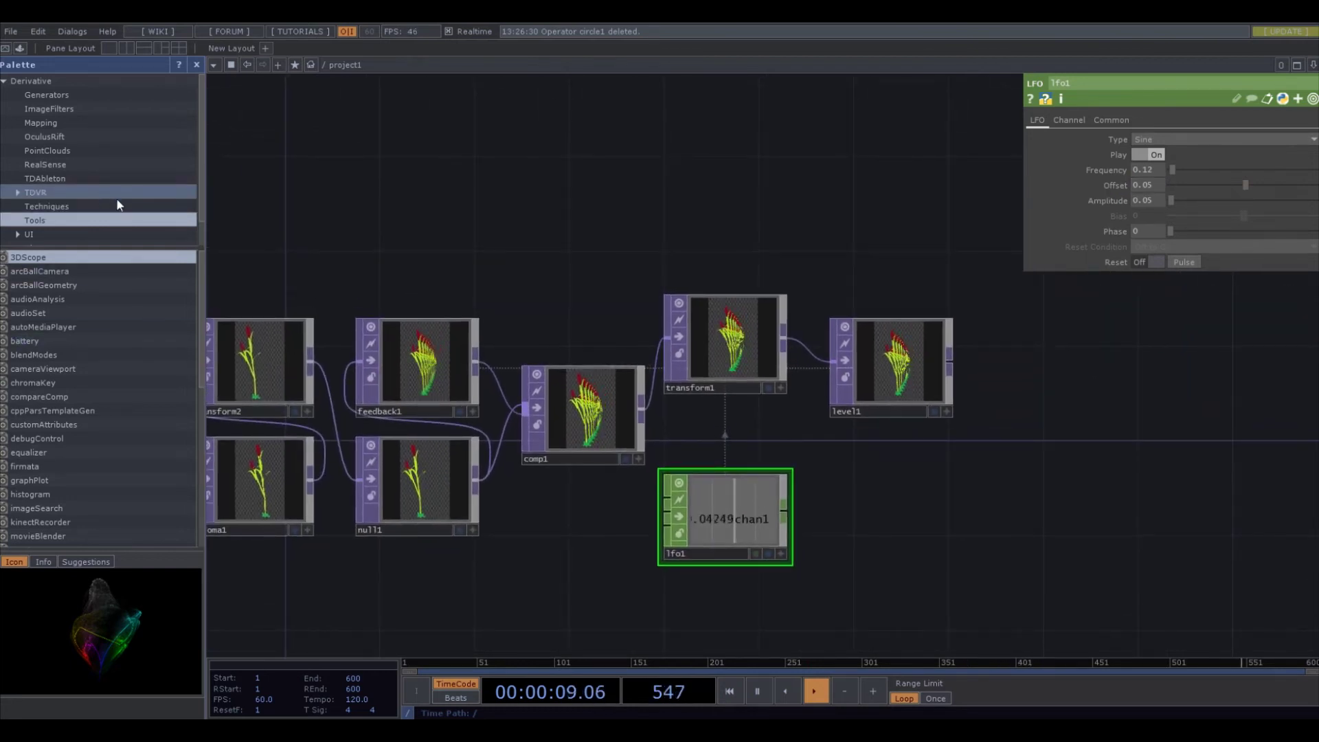
left_click(104, 110)
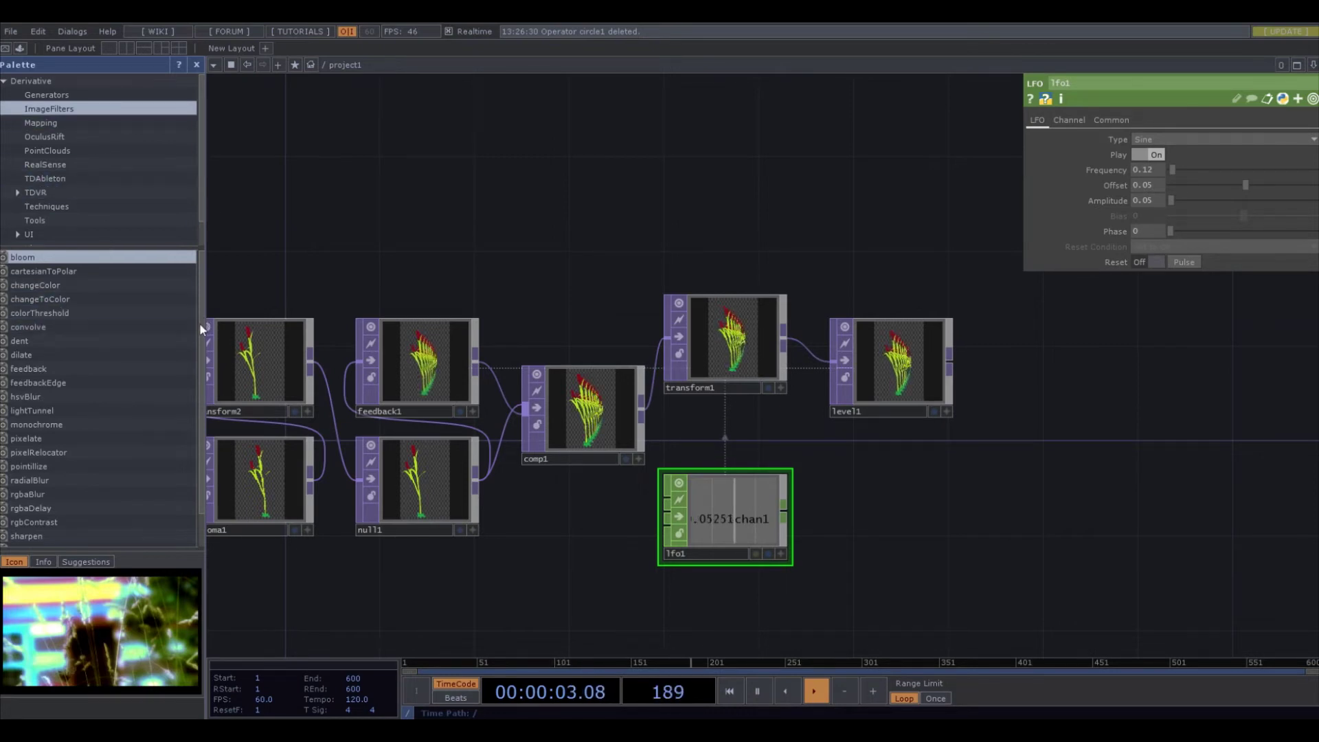
left_click(68, 507)
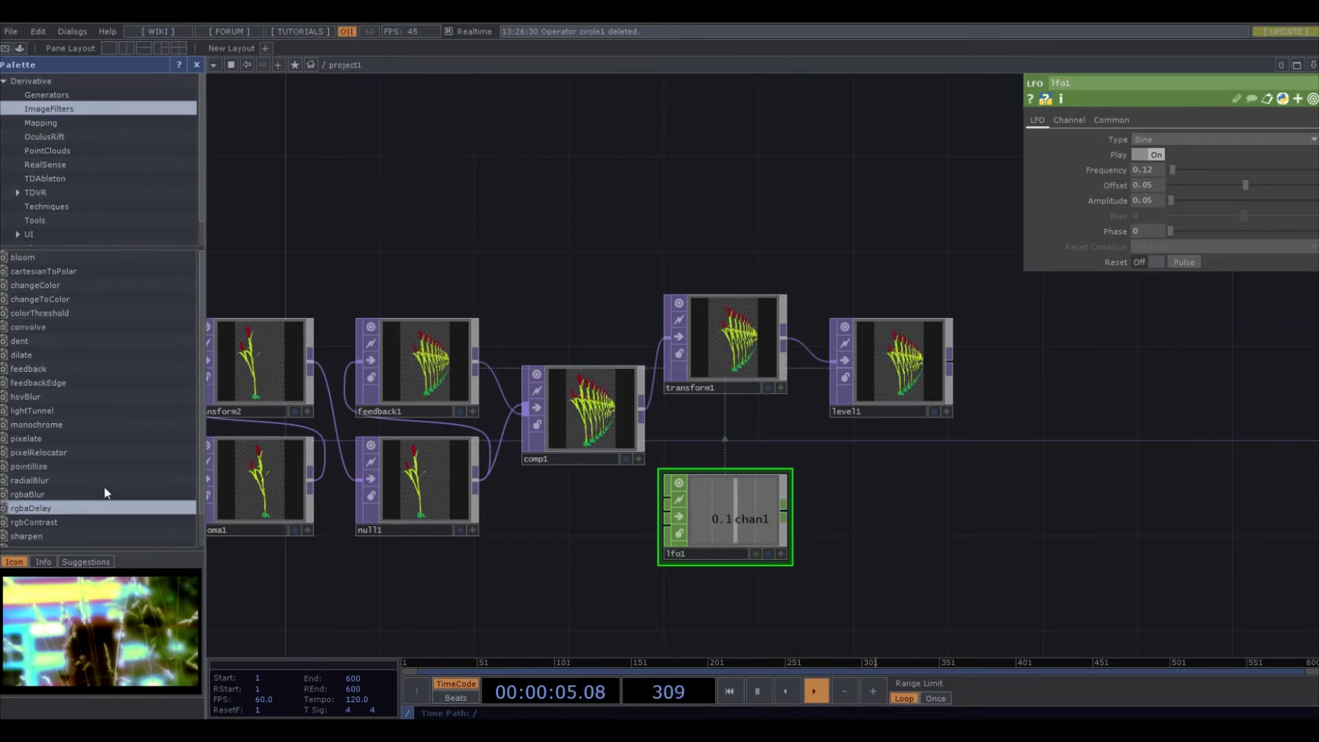
left_click(708, 239)
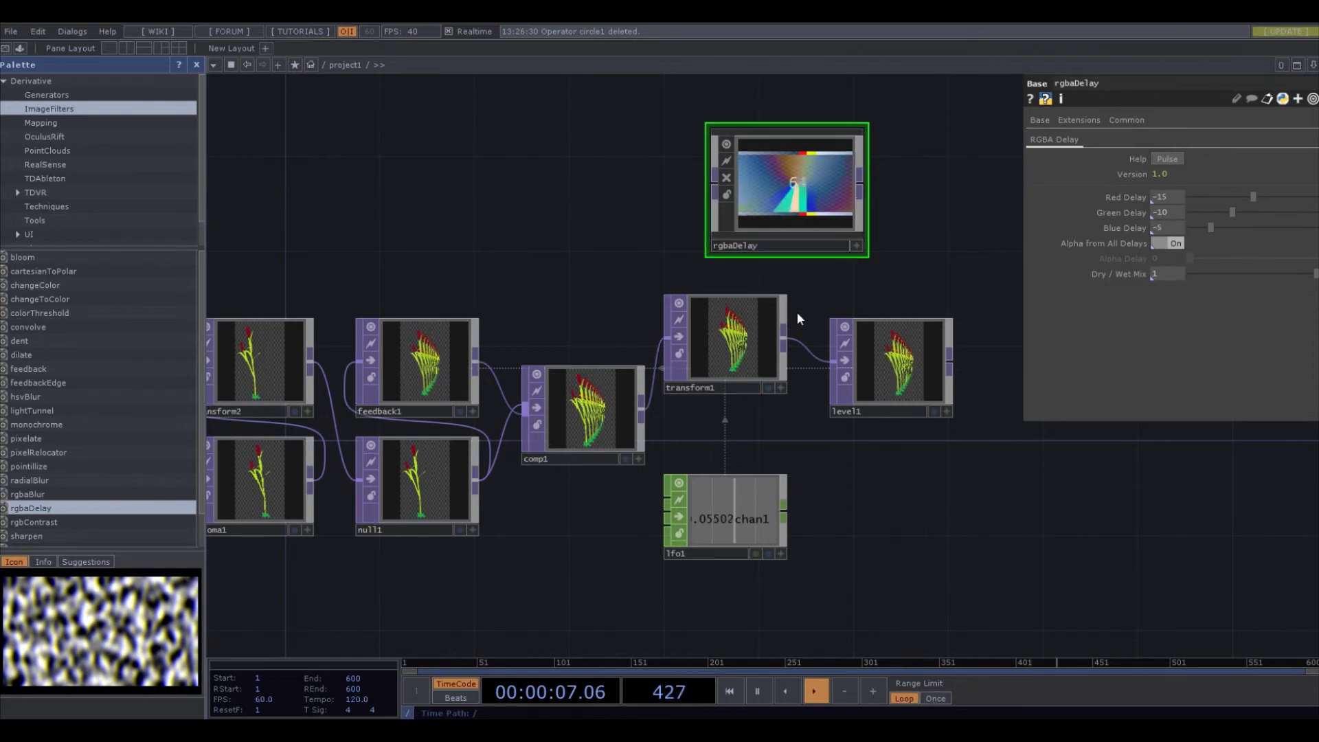
left_click(784, 330)
left_click(715, 187)
Set rgbaDelay's red and green delays to -5 and wire its output into level1 in place of transform1's
scroll(894, 171, "up", 5)
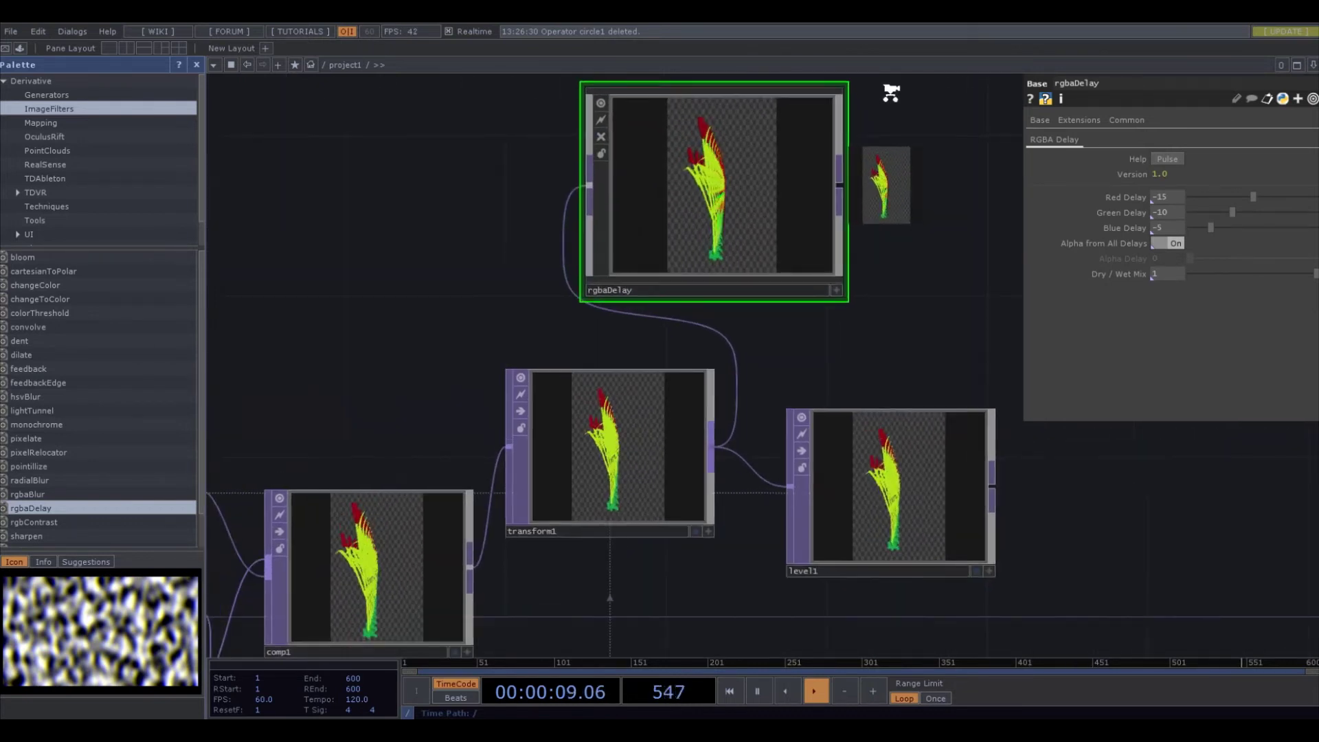
left_click_drag(896, 155, 901, 303)
scroll(901, 303, "up", 3)
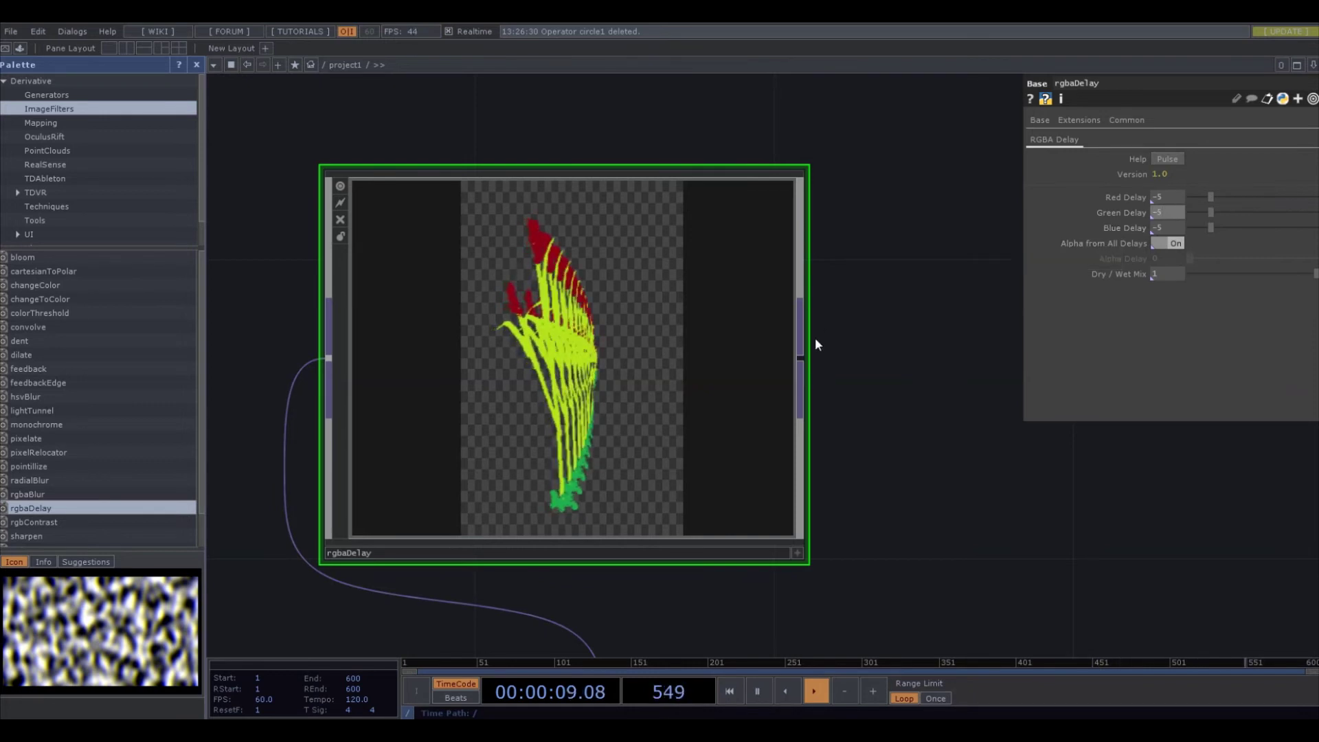
scroll(816, 337, "down", 3)
left_click_drag(878, 439, 823, 341)
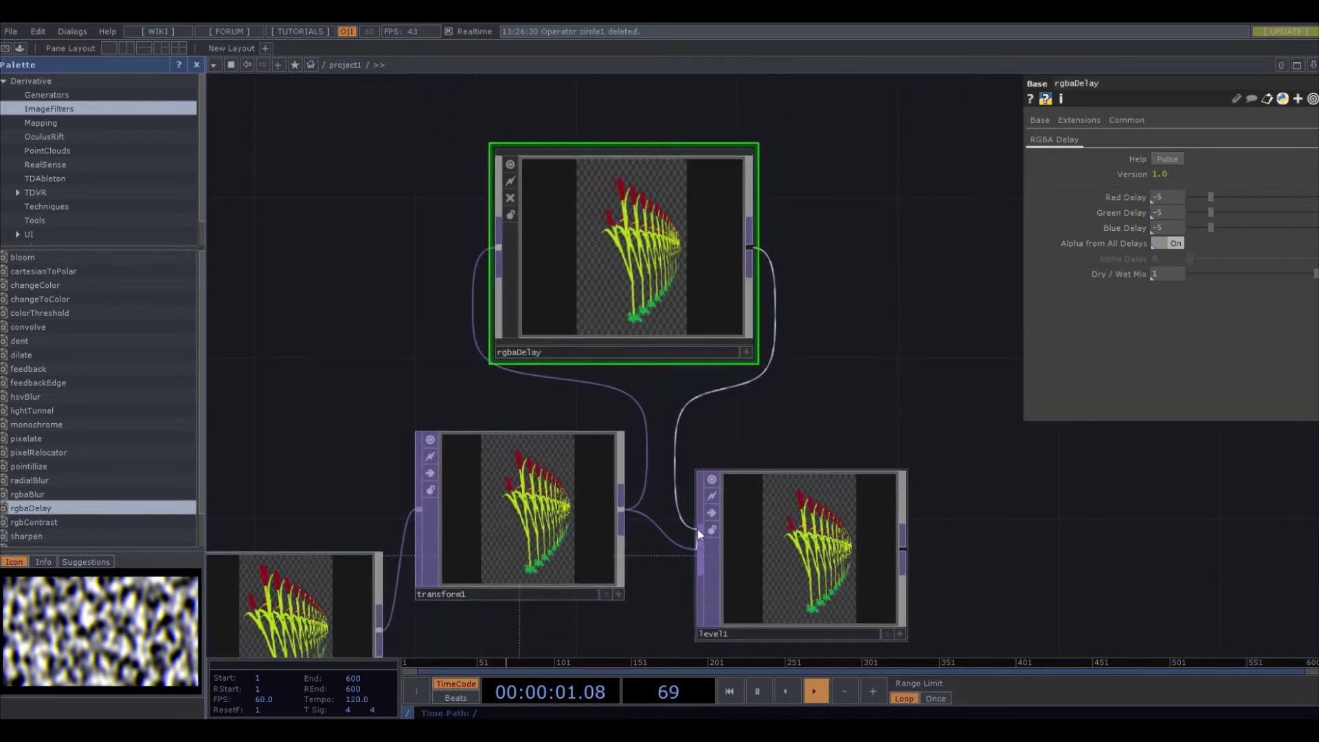
left_click_drag(779, 424, 829, 367)
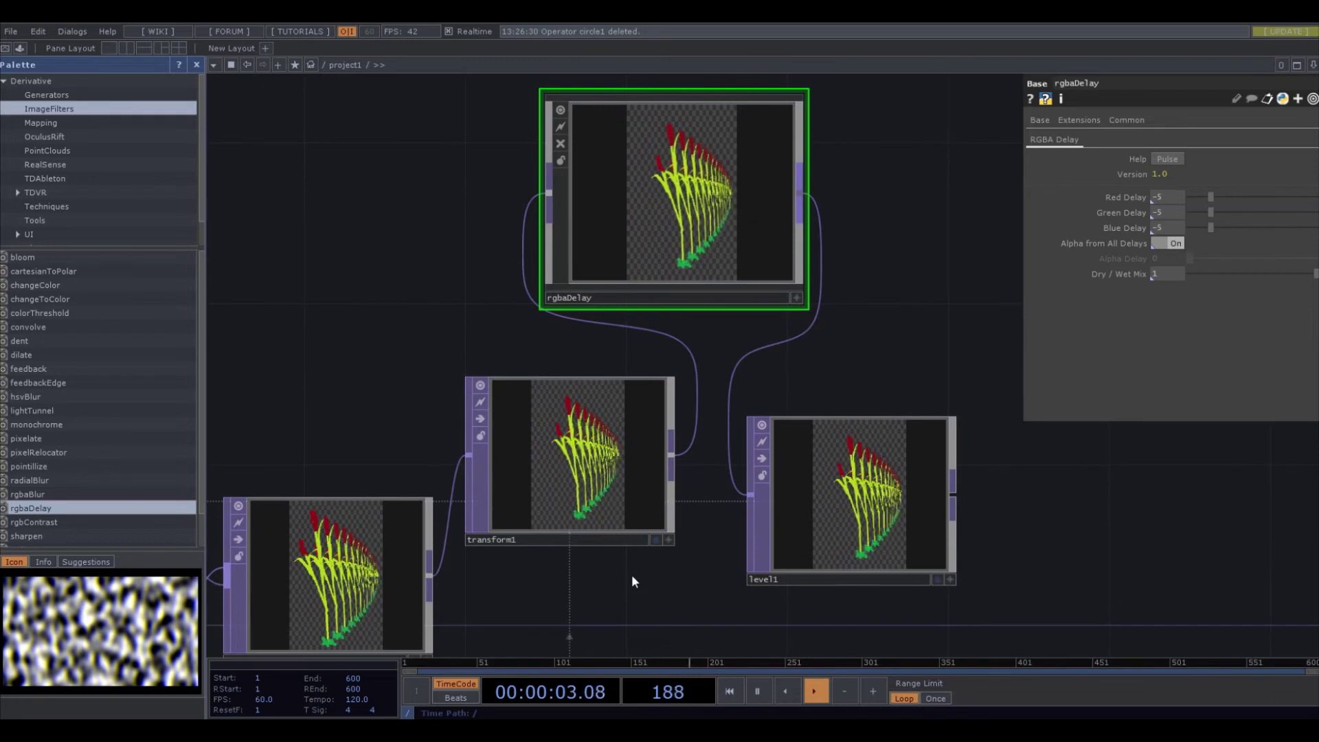
Set rgbaDelay's red, green and blue delays all to -25
scroll(631, 576, "up", 3)
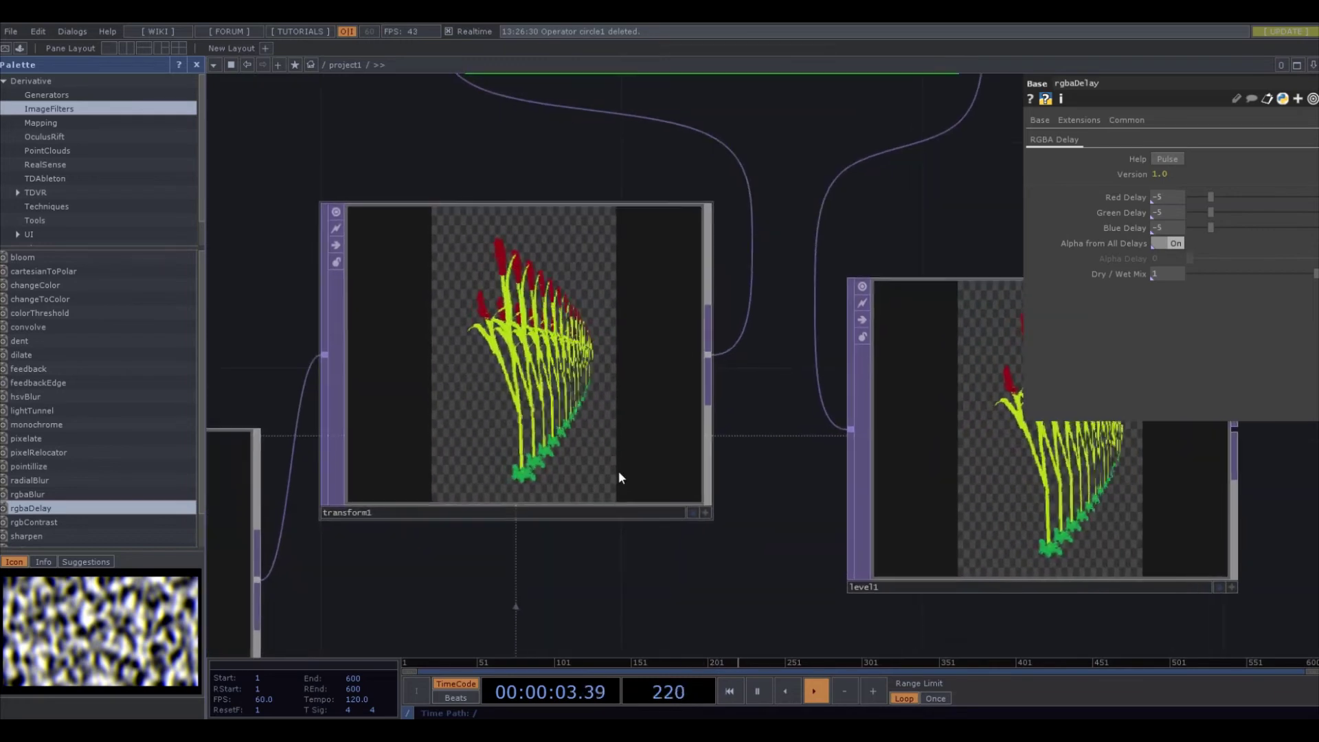
key("Return")
left_click(1170, 213)
type("-25")
key("Return")
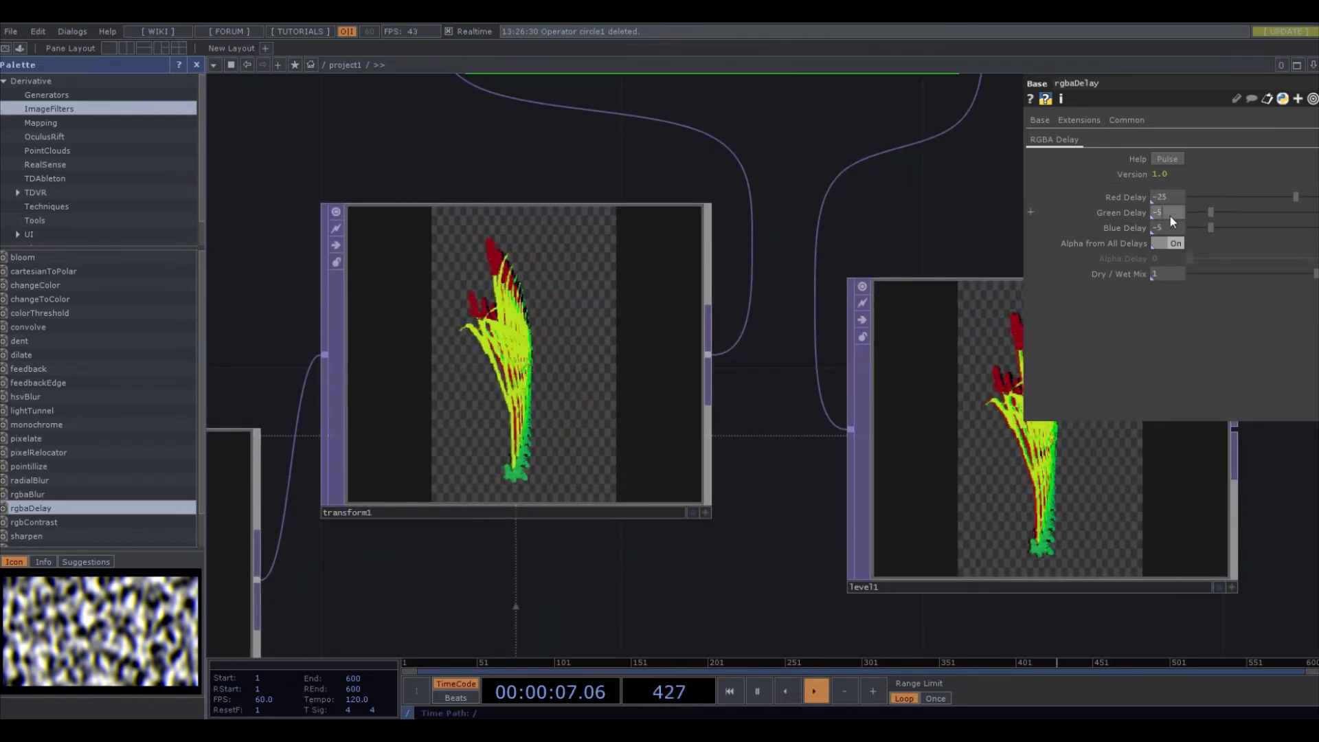
left_click(1165, 226)
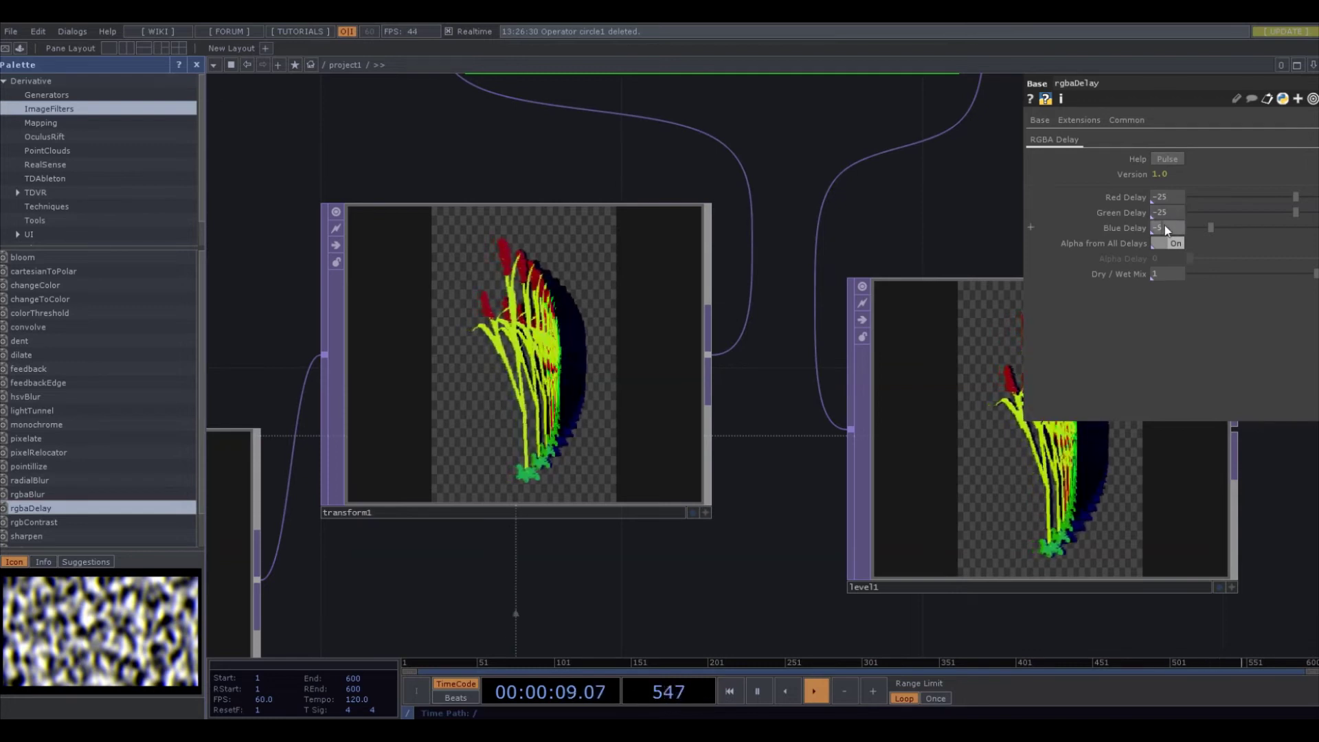
type("-25")
key("Return")
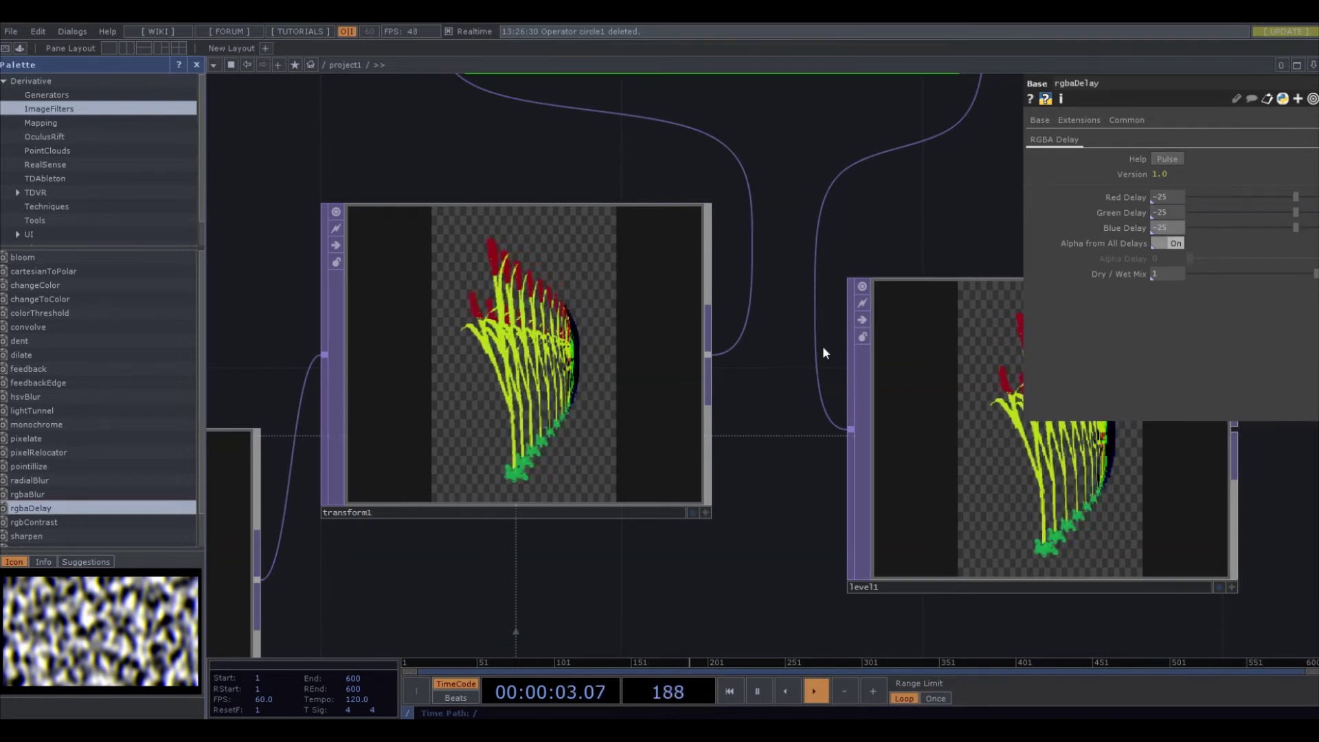
Examine how the delay affects the moving cattail copies in transform1, level1 and comp1
scroll(797, 384, "down", 2)
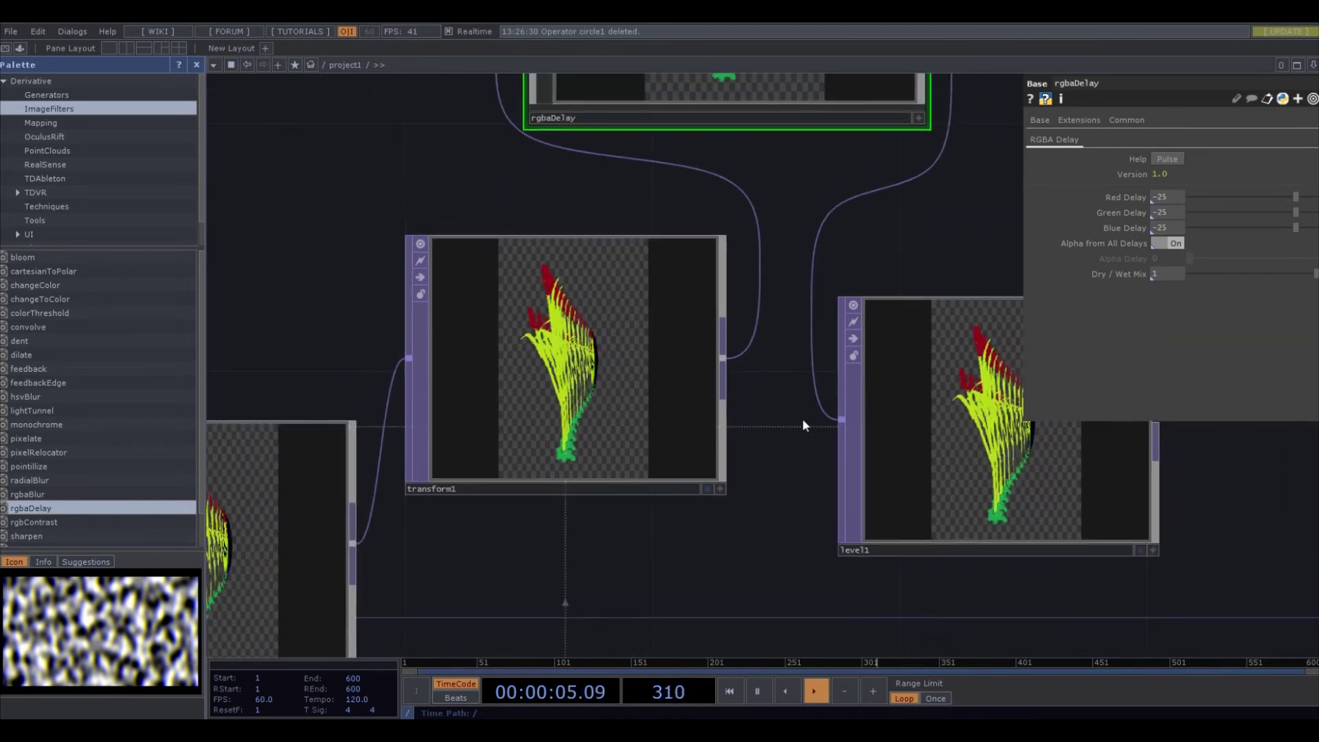
scroll(803, 425, "down", 1)
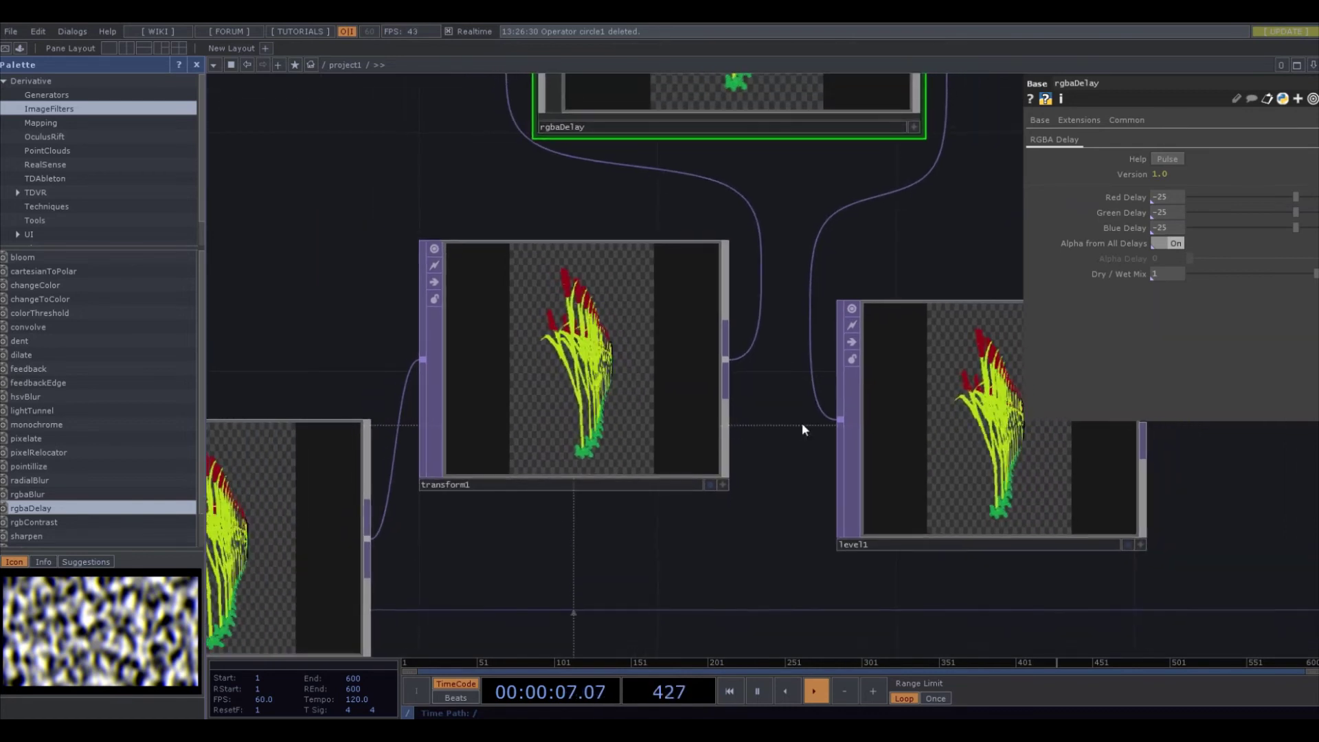
scroll(797, 433, "down", 2)
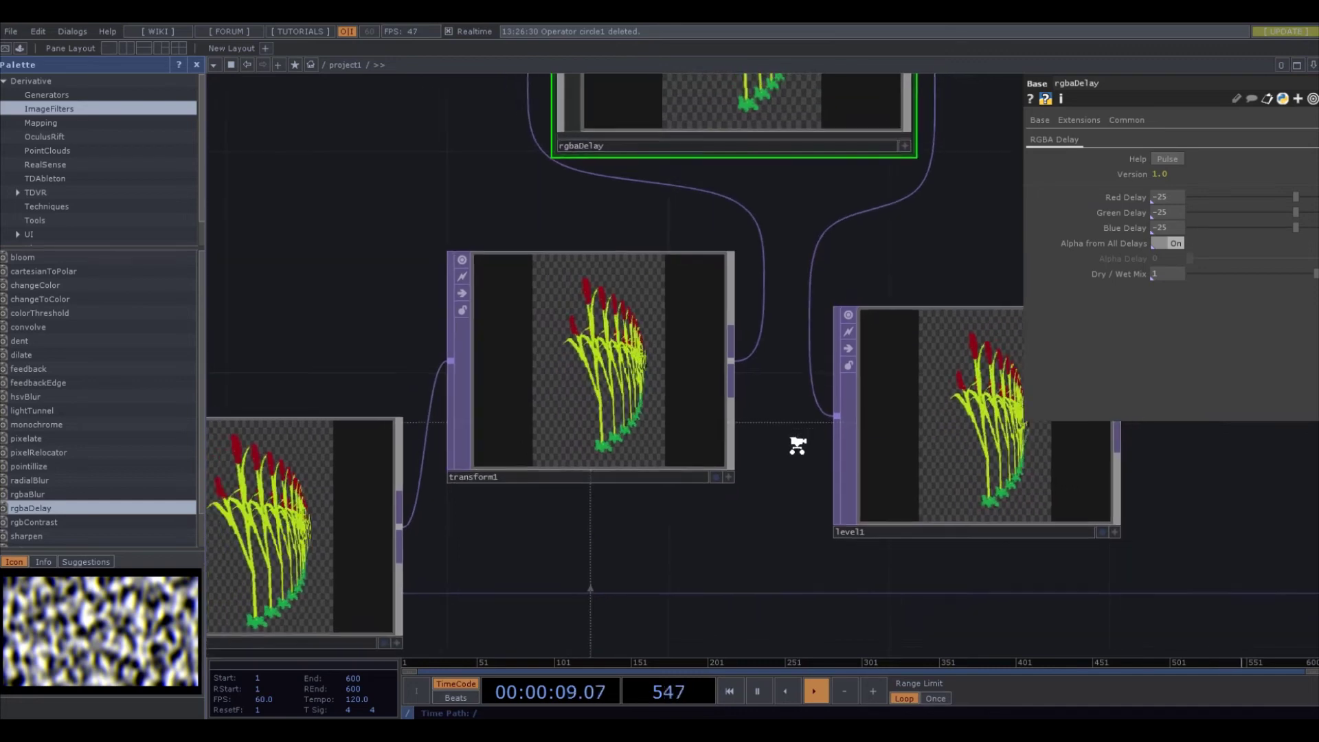
scroll(794, 449, "down", 3)
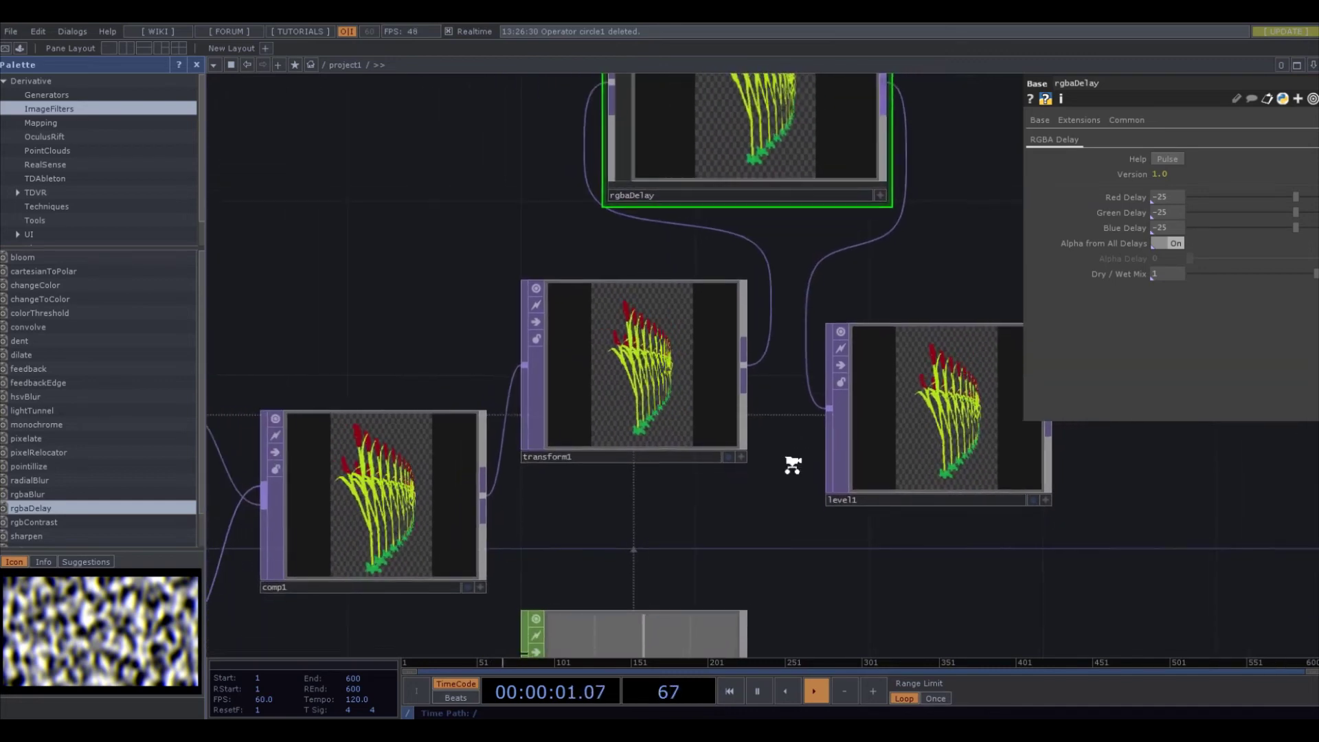
scroll(797, 447, "down", 2)
scroll(681, 433, "up", 8)
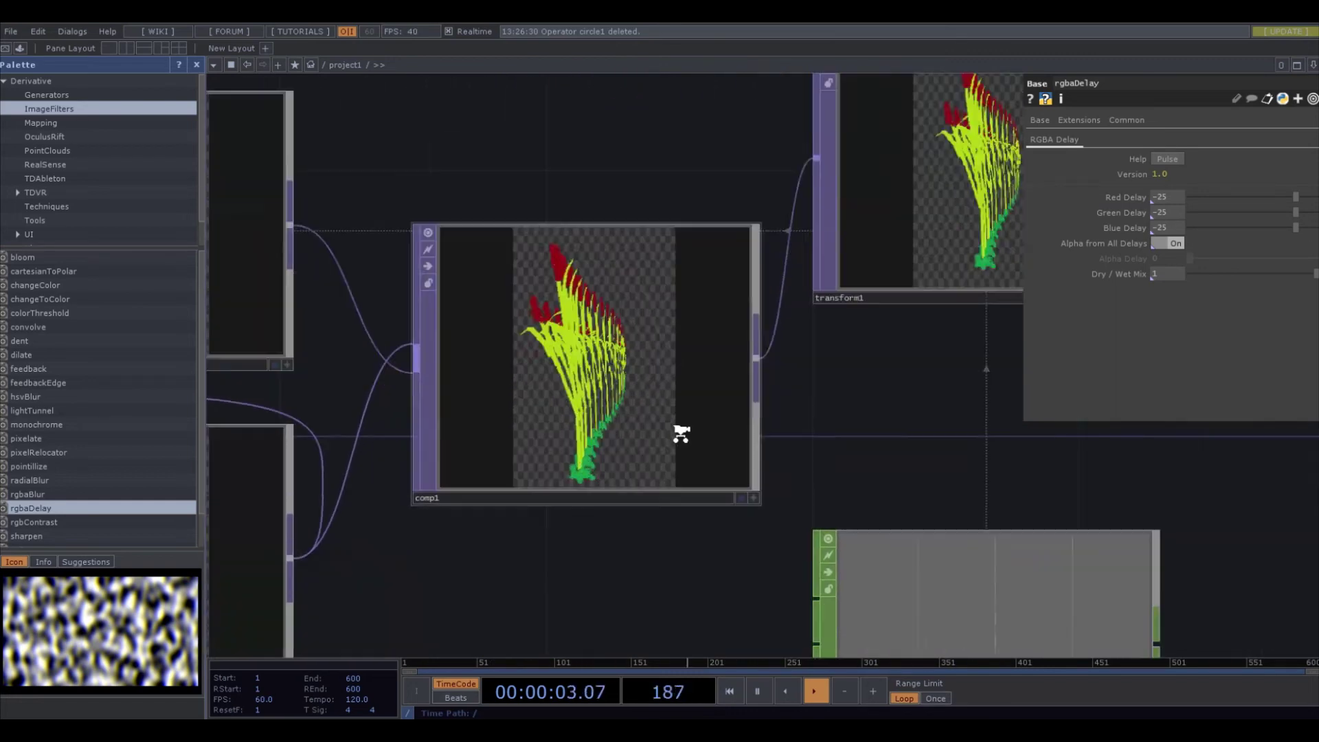
scroll(671, 457, "down", 5)
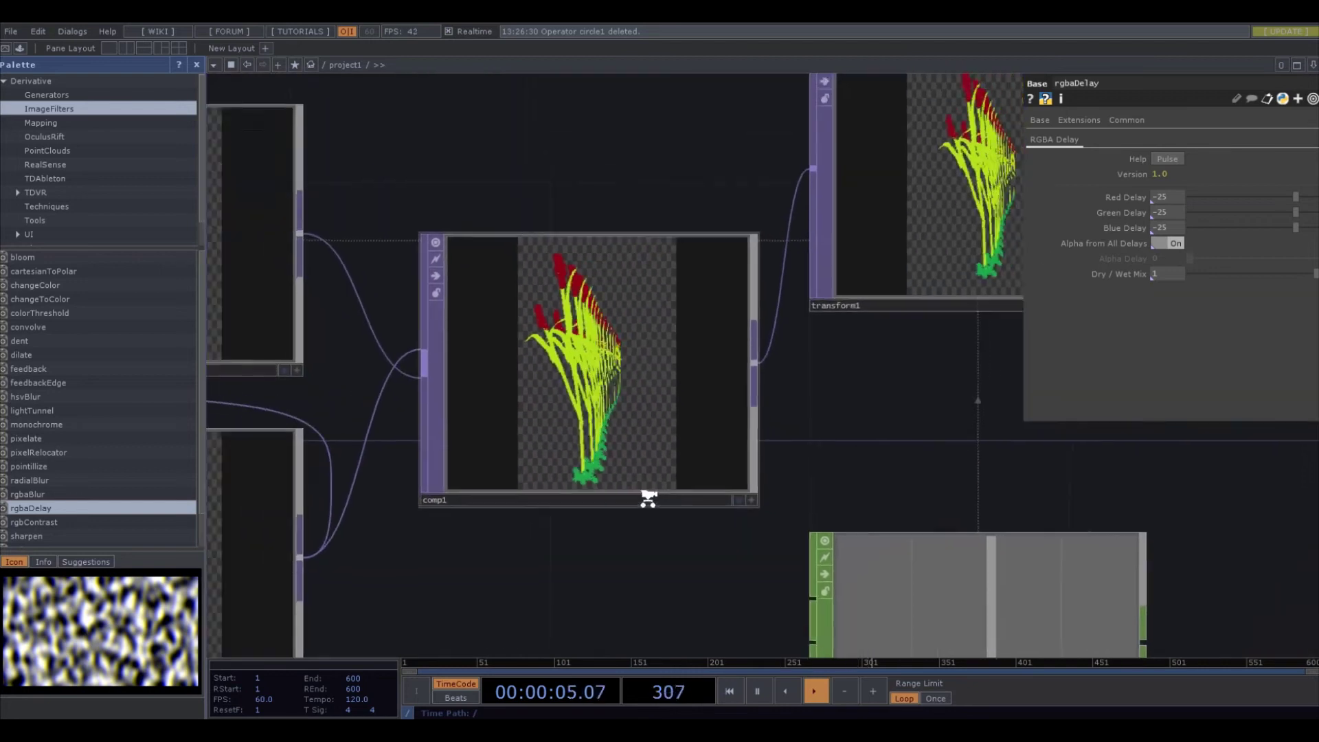
Set lfo1's amplitude to 0.1 and its offset to 0
left_click_drag(774, 428, 696, 313)
left_click(797, 541)
left_click(1152, 198)
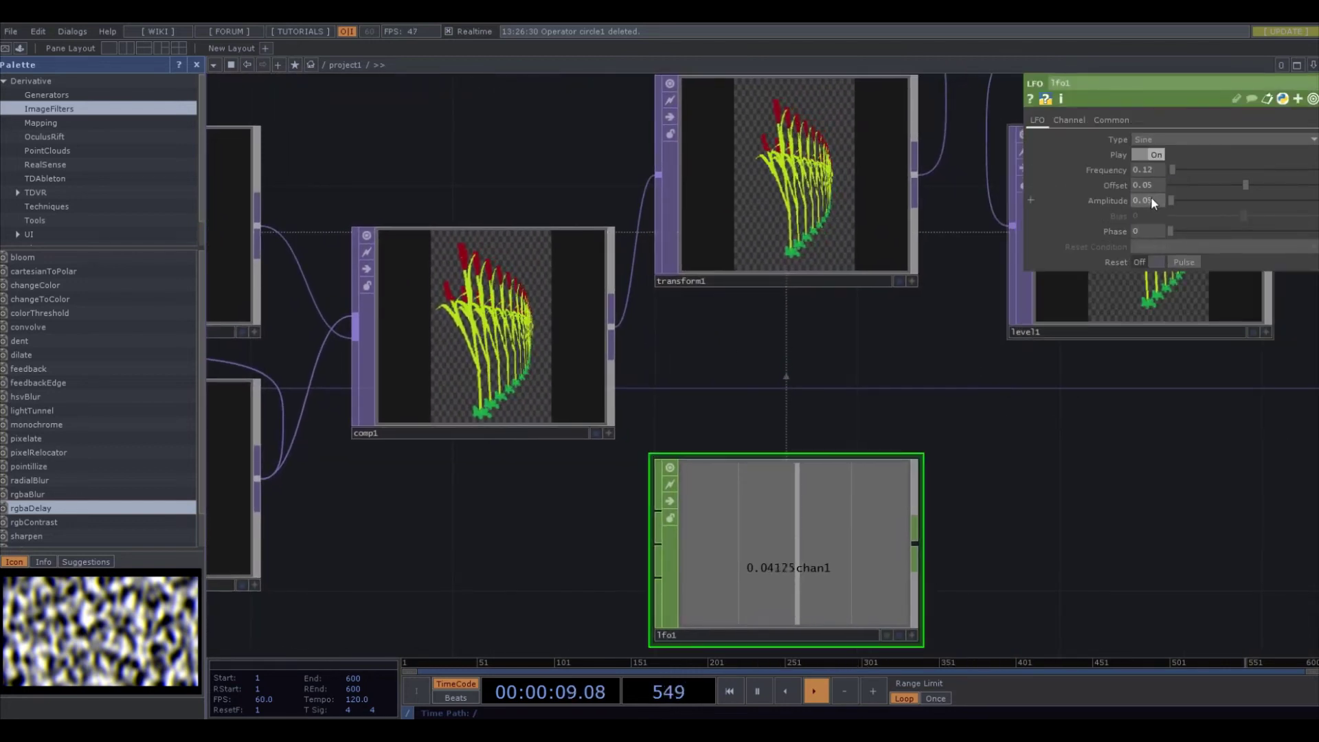
type("0.1")
left_click(1154, 187)
type("0")
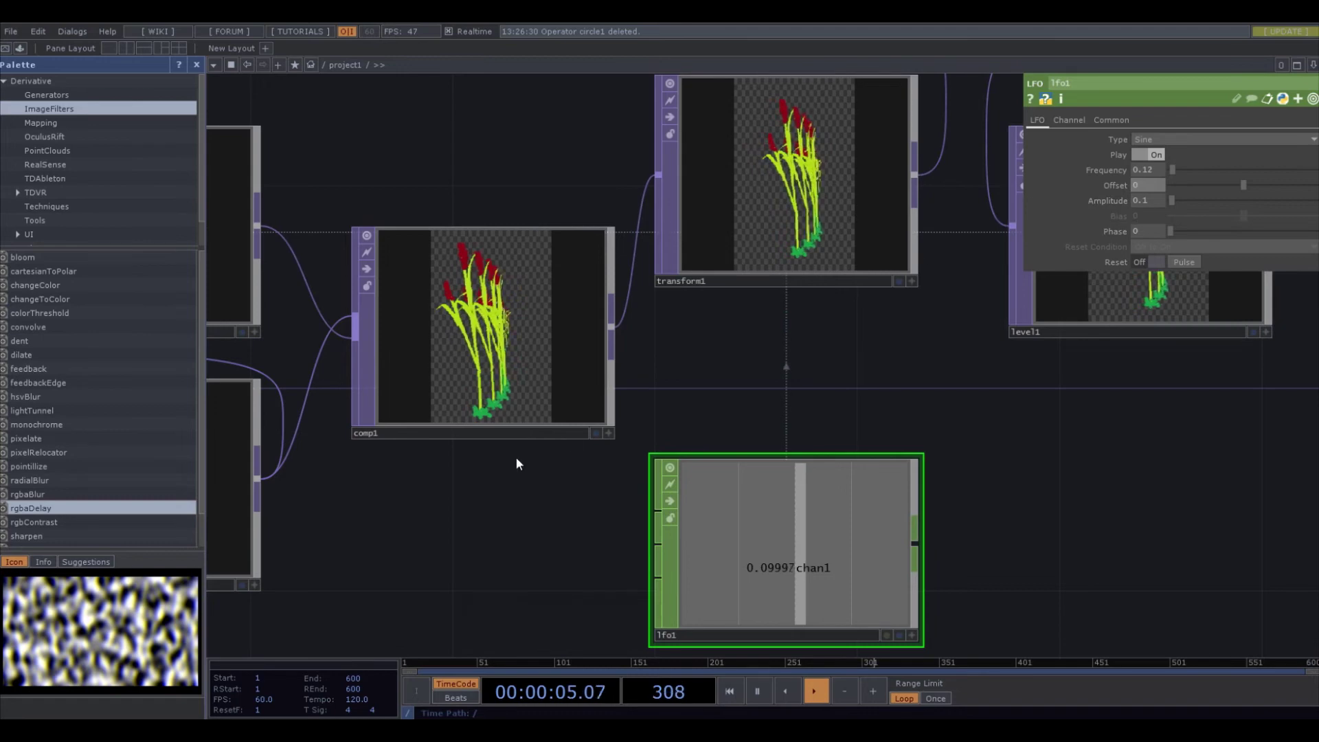
Inspect the swaying motion of the cattail copies up close in comp1
scroll(536, 457, "up", 5)
left_click_drag(554, 460, 739, 592)
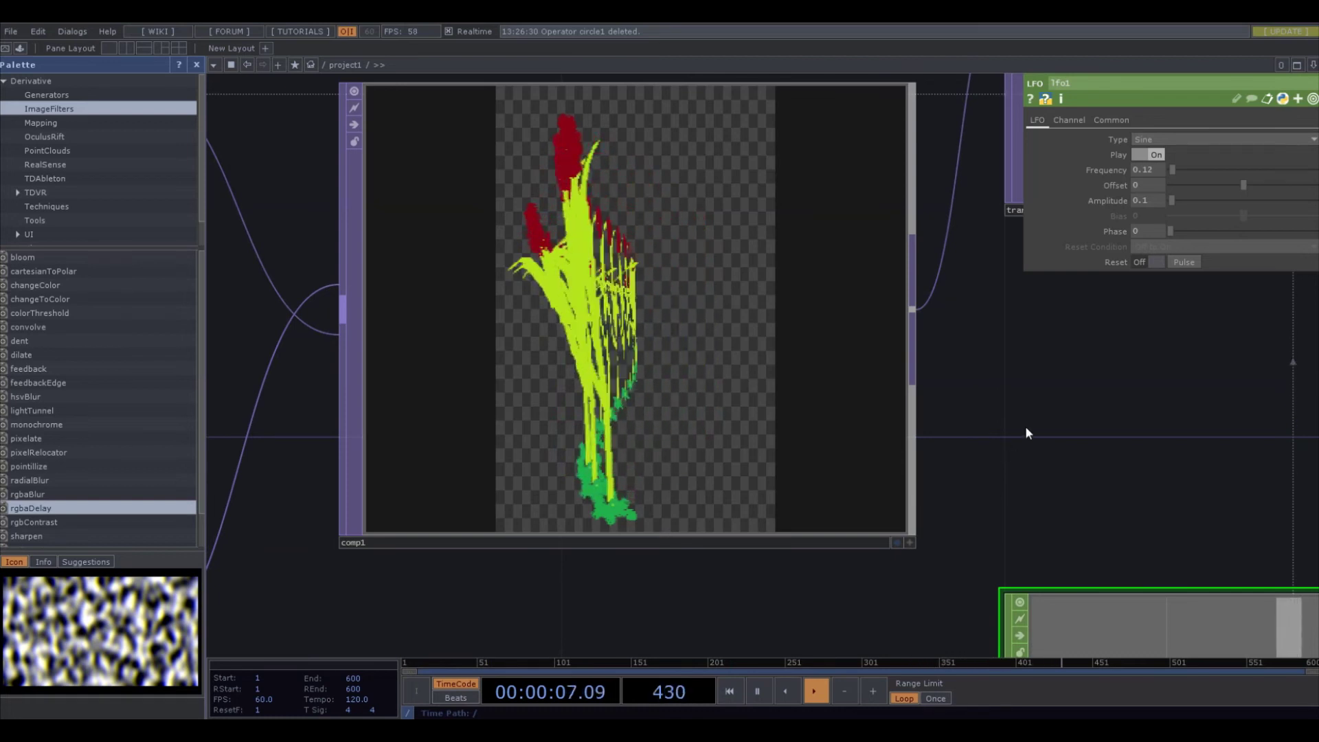
scroll(1039, 386, "down", 3)
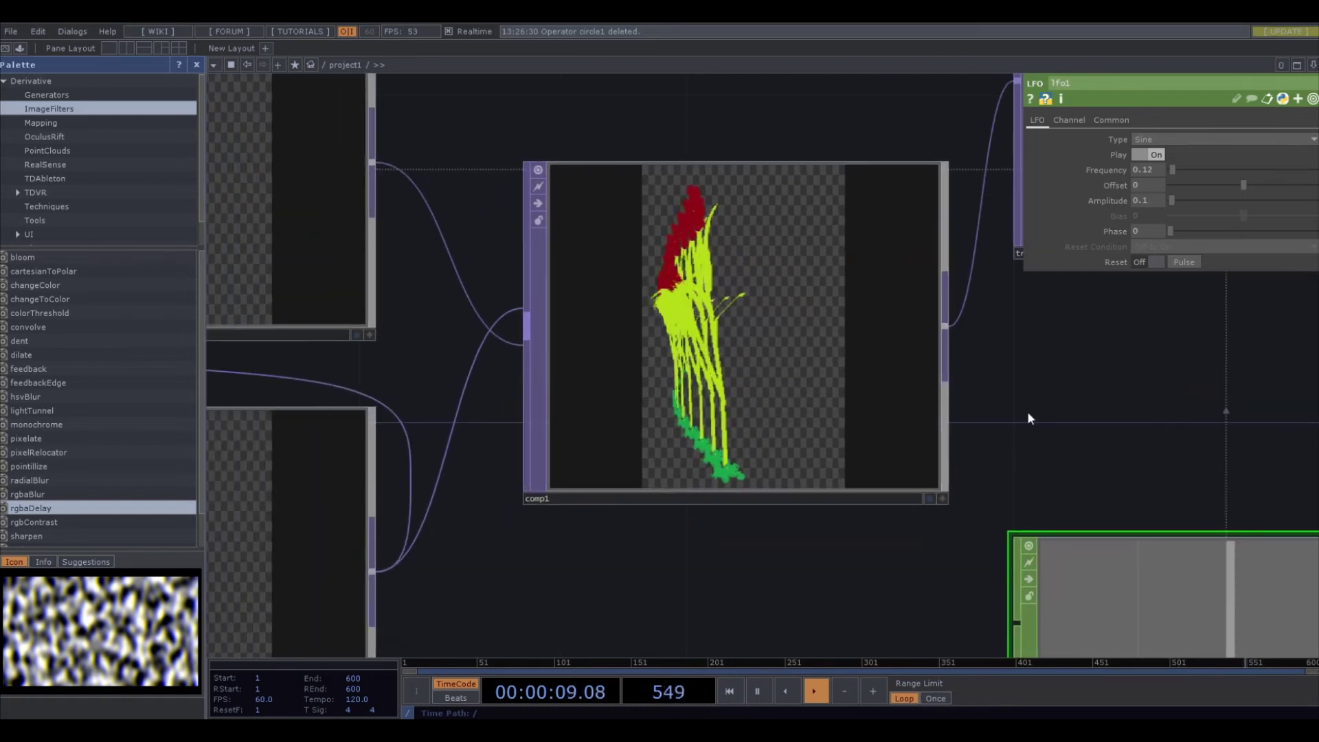
scroll(1017, 432, "down", 2)
left_click_drag(1090, 383, 945, 445)
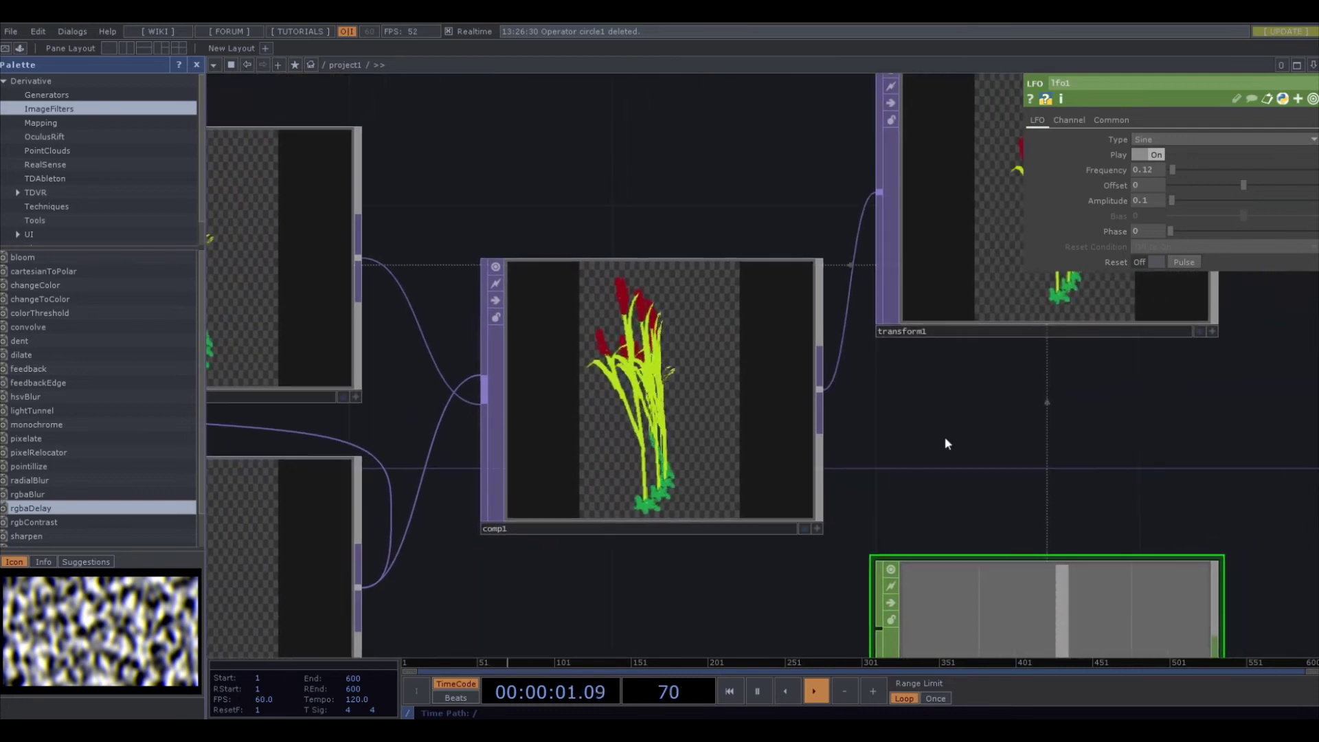
Review the swaying copies in comp1 and the whole operator chain from moviefilein1 through the feedback loop to level1
scroll(842, 368, "up", 2)
scroll(842, 368, "up", 2)
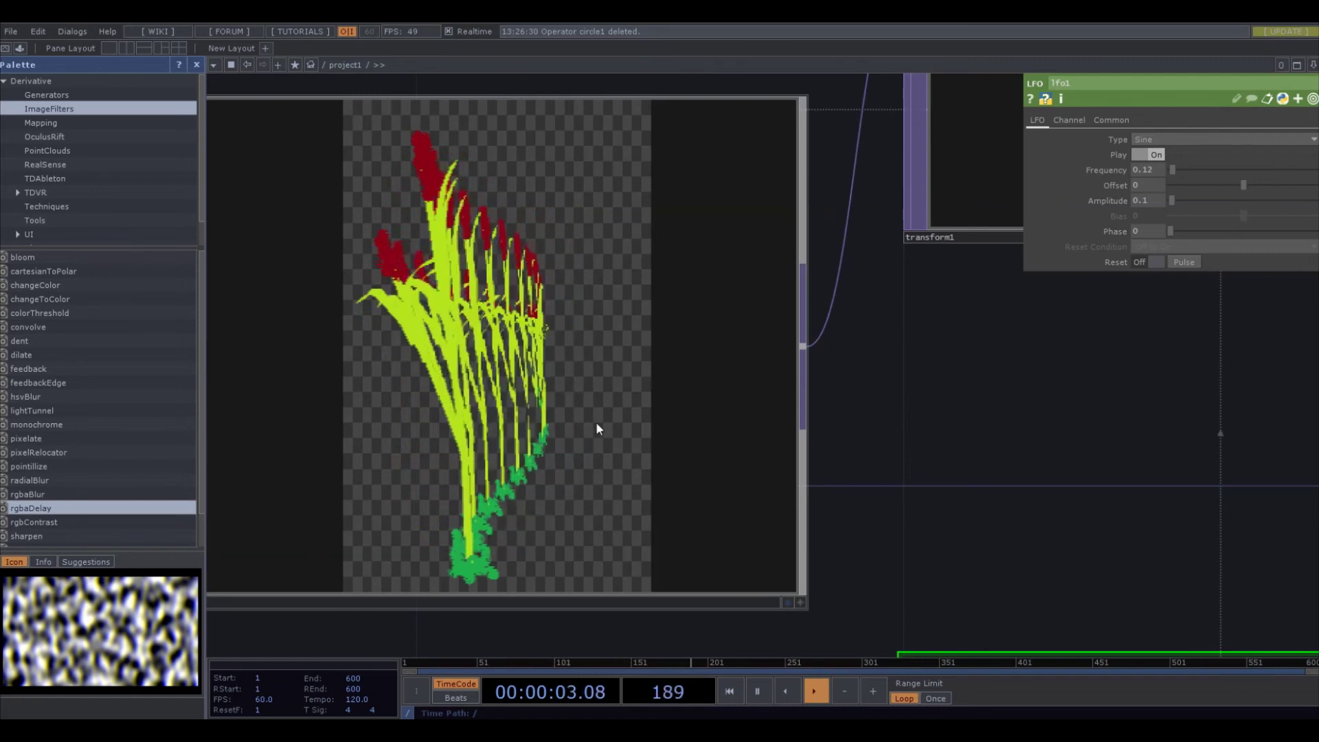
scroll(901, 418, "down", 6)
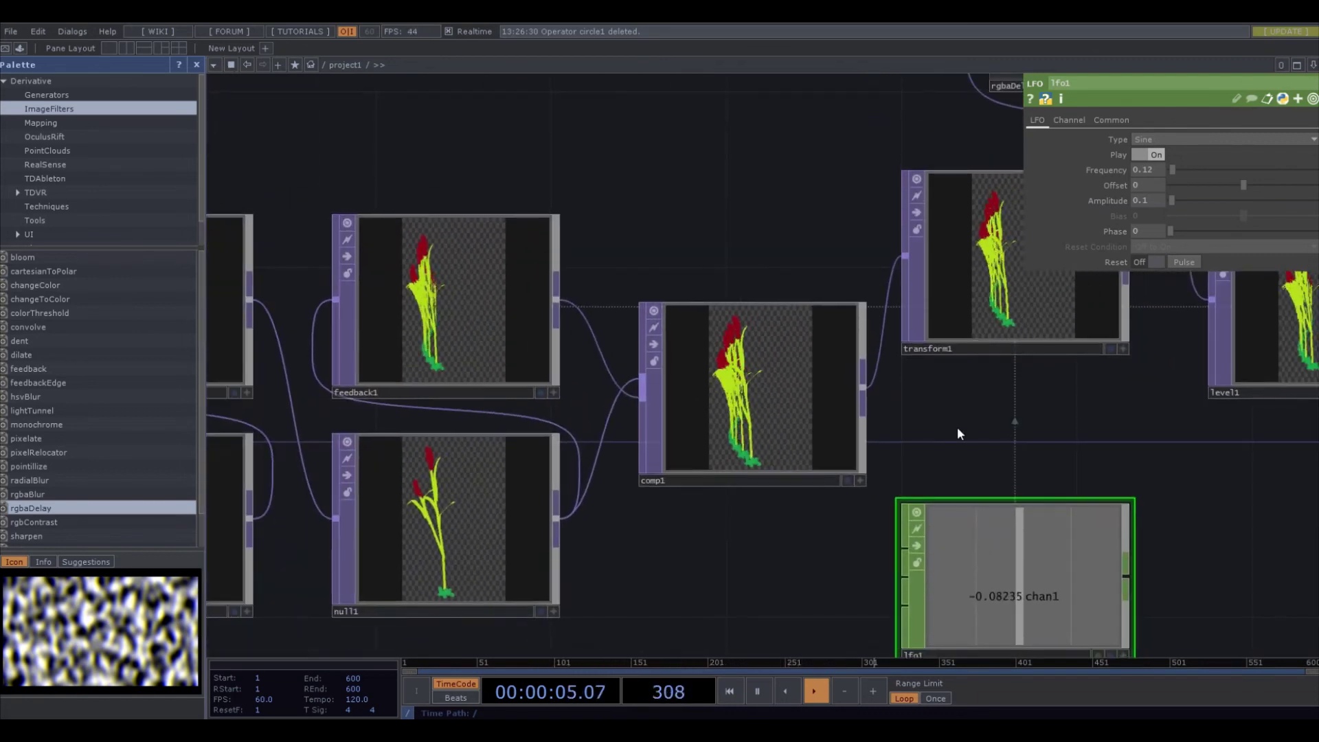
left_click_drag(958, 426, 874, 469)
scroll(897, 459, "down", 4)
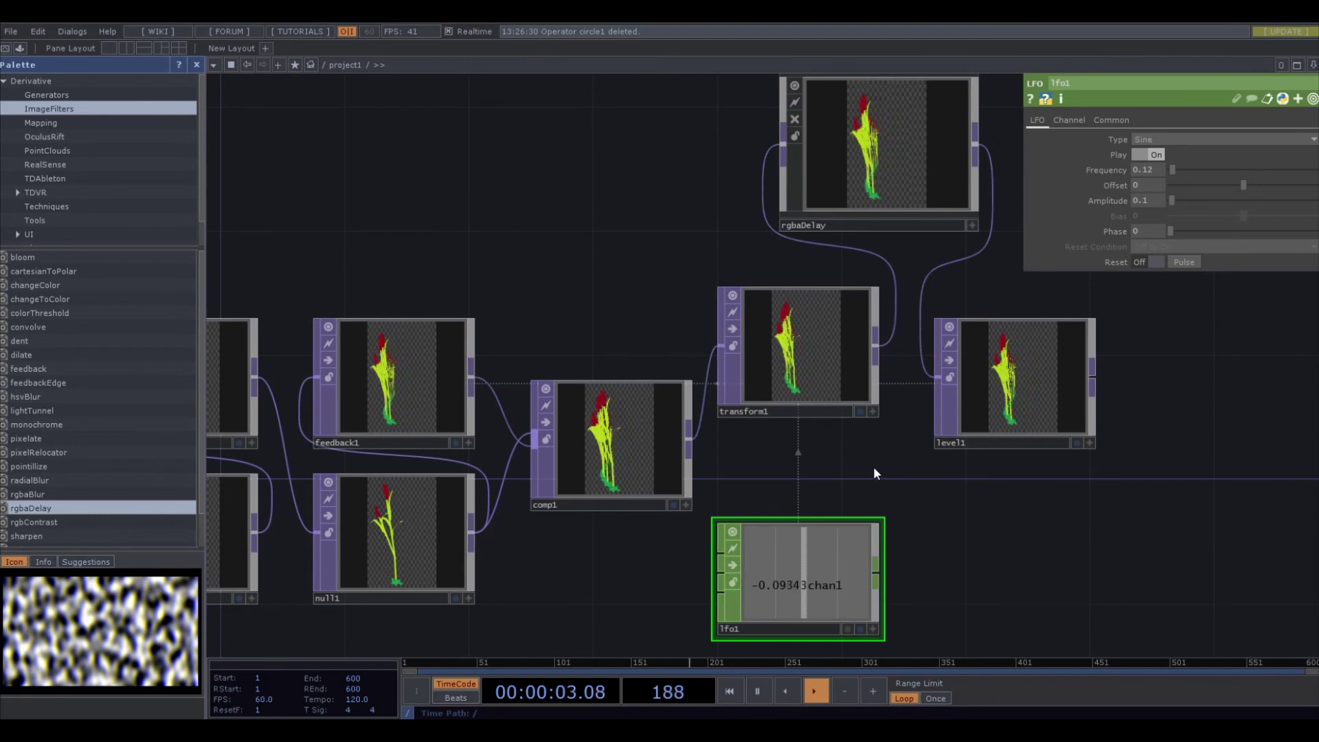
left_click_drag(875, 469, 917, 442)
left_click_drag(1012, 401, 992, 424)
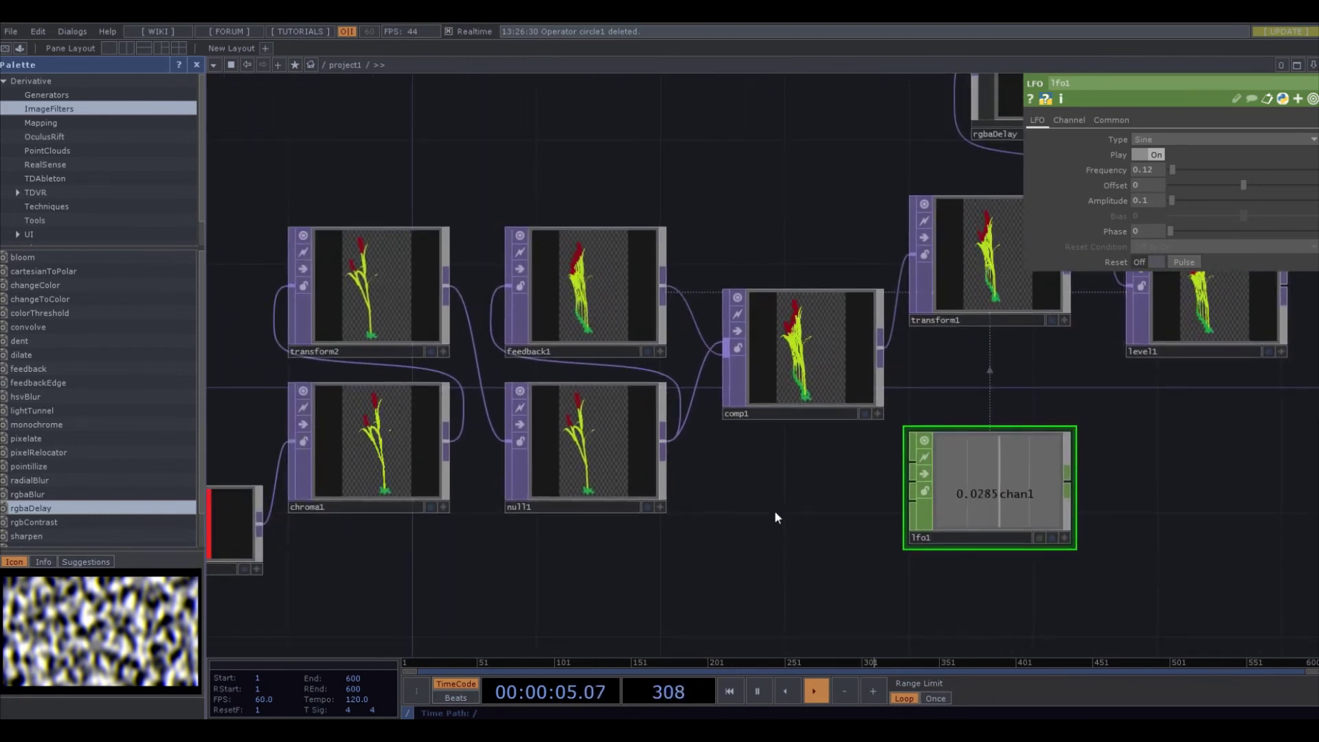
scroll(777, 517, "down", 2)
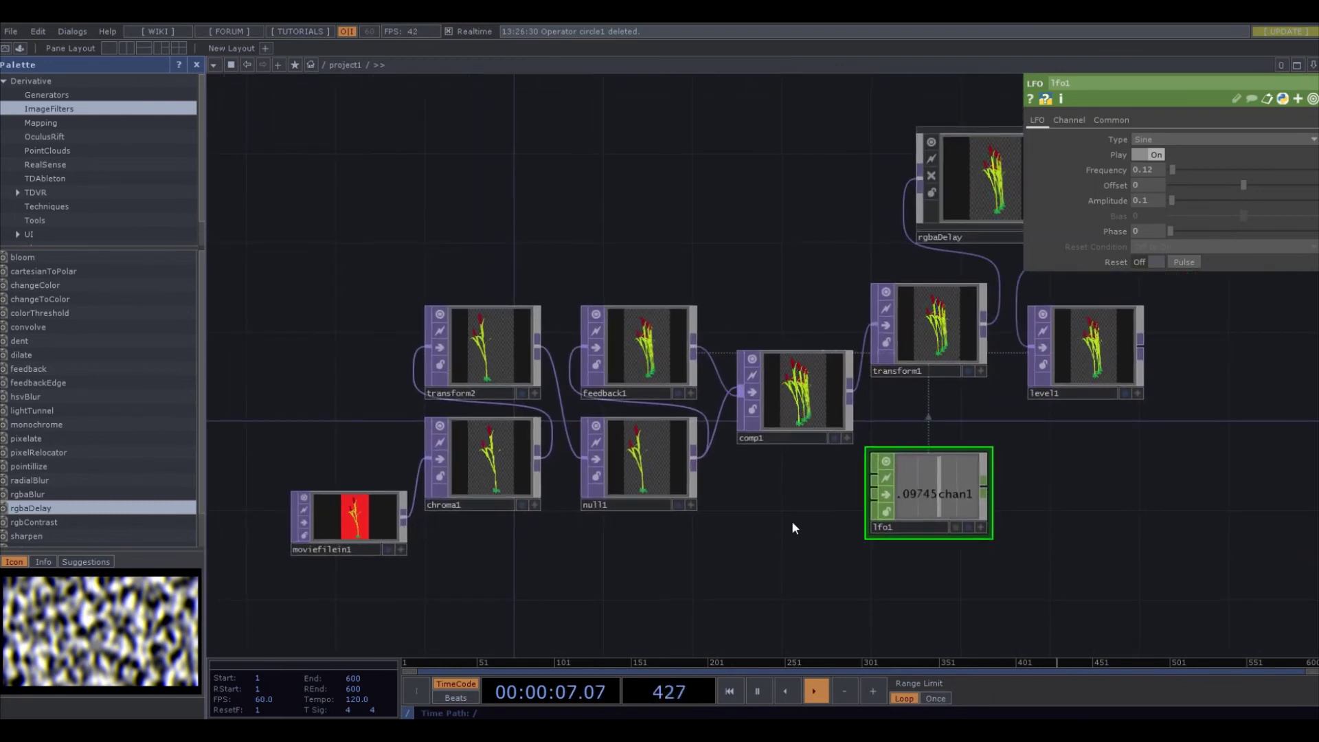
left_click_drag(793, 528, 687, 540)
Compare the delayed cattail motion up close in transform1, rgbaDelay, level1 and comp1
scroll(862, 419, "up", 6)
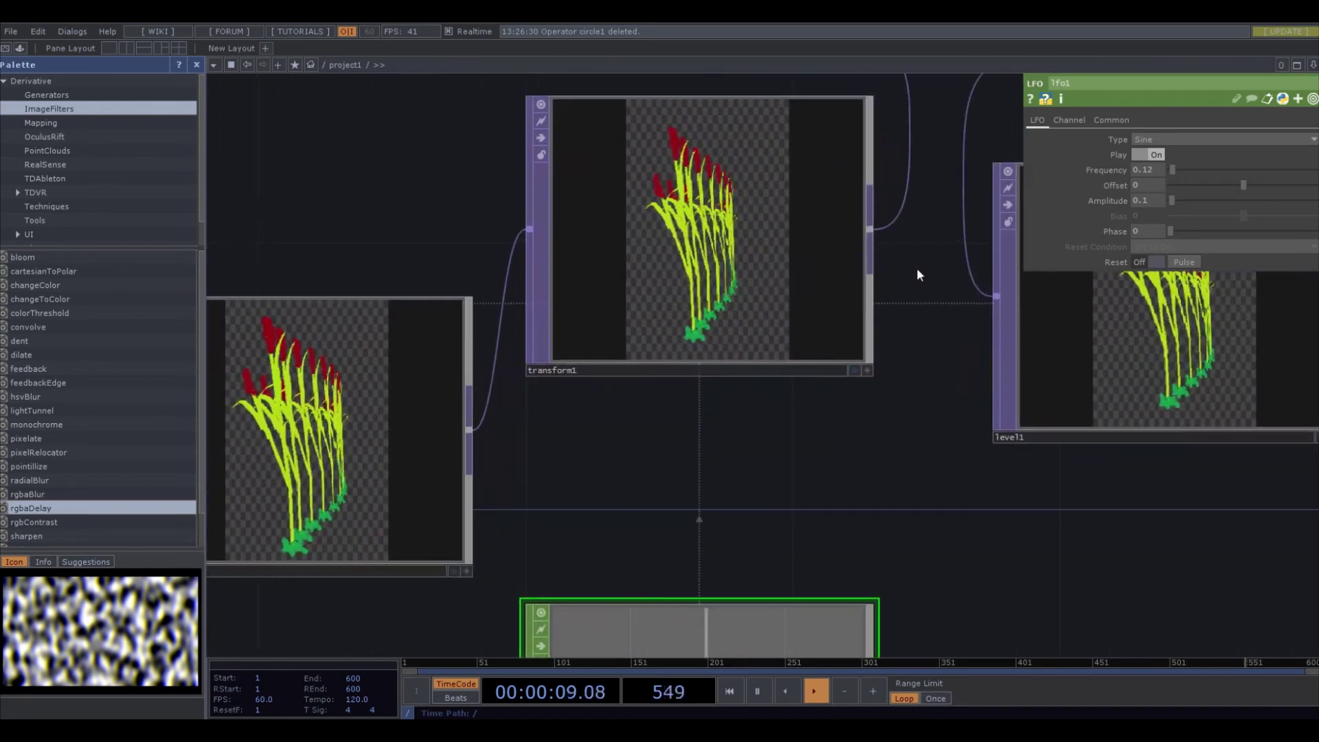
left_click_drag(918, 313, 830, 516)
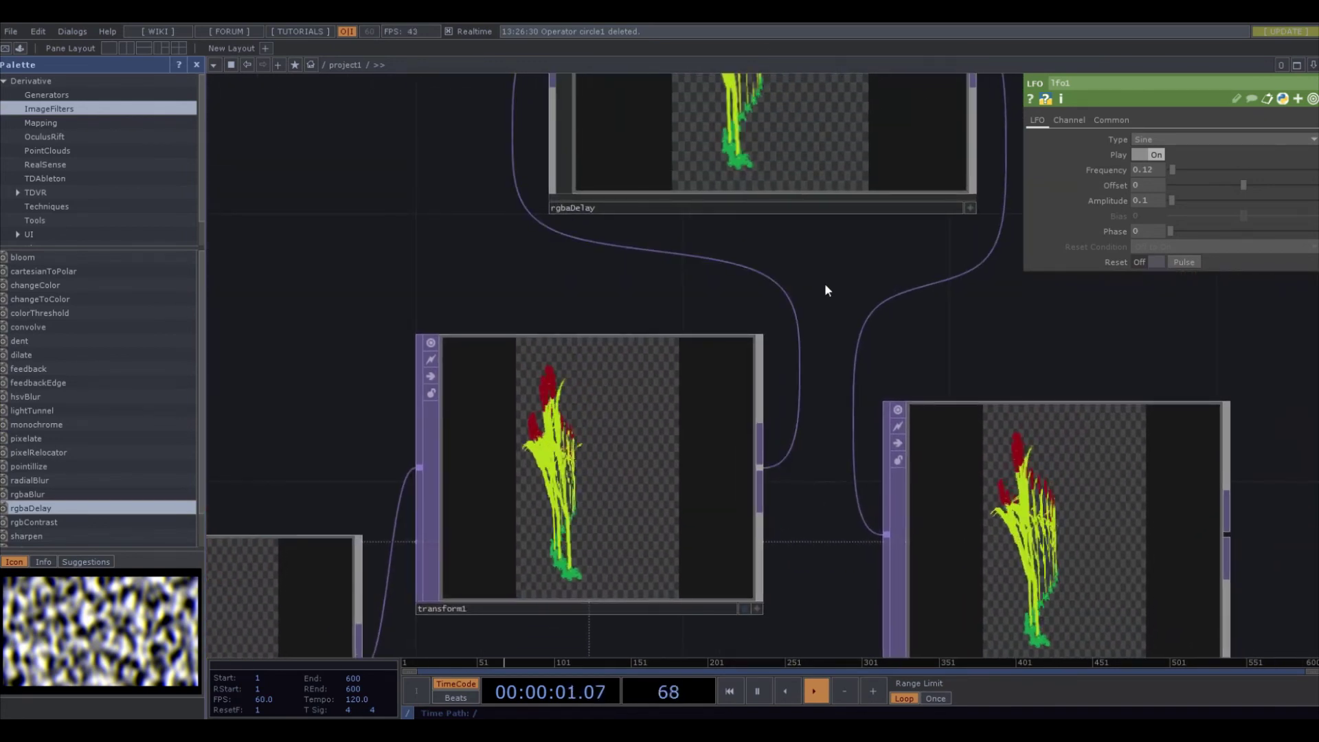
left_click_drag(826, 285, 825, 241)
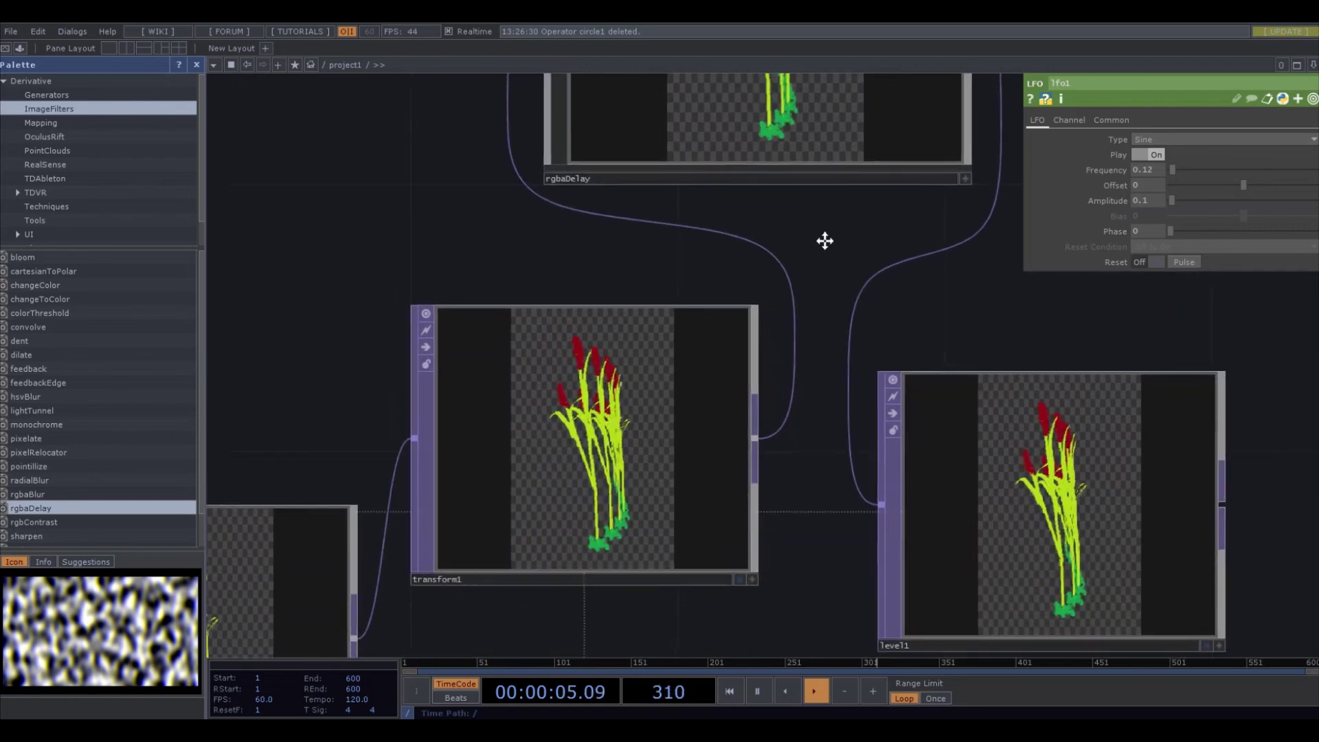
left_click_drag(834, 436, 983, 255)
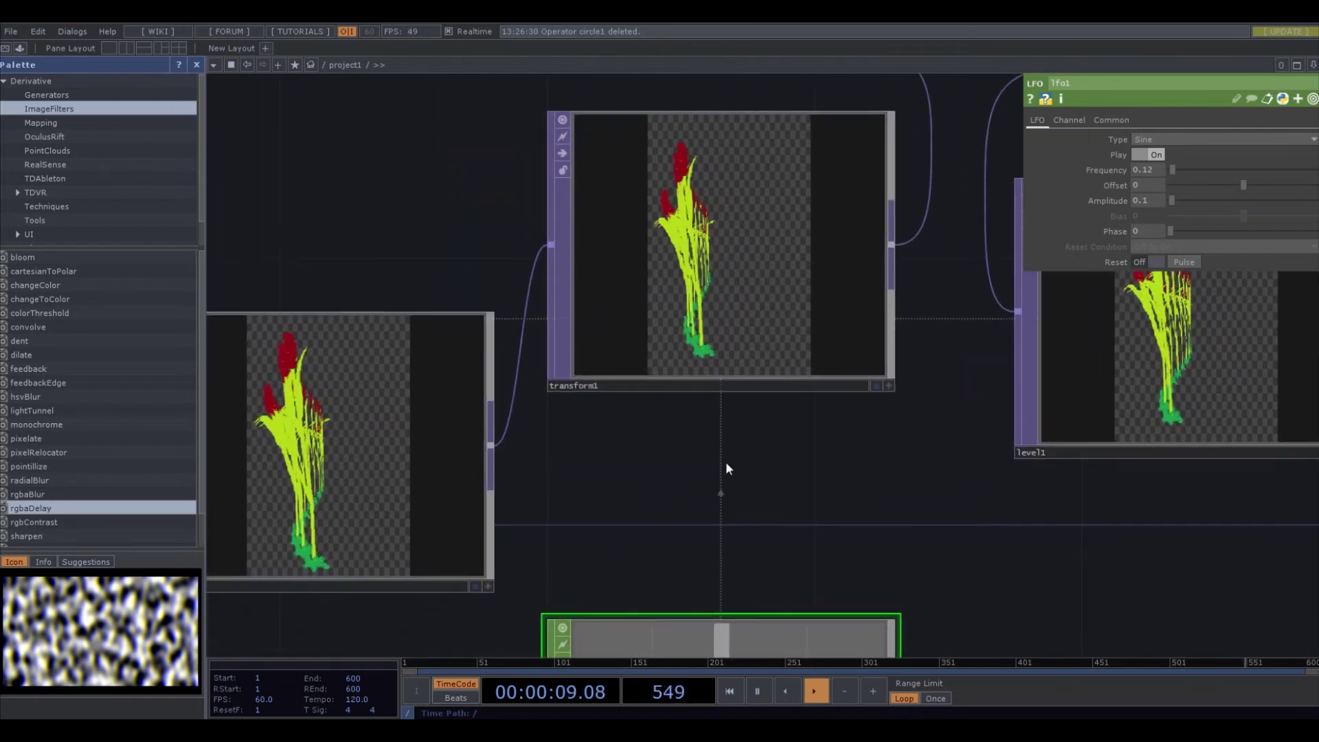
scroll(790, 467, "left", 10)
scroll(884, 463, "up", 3)
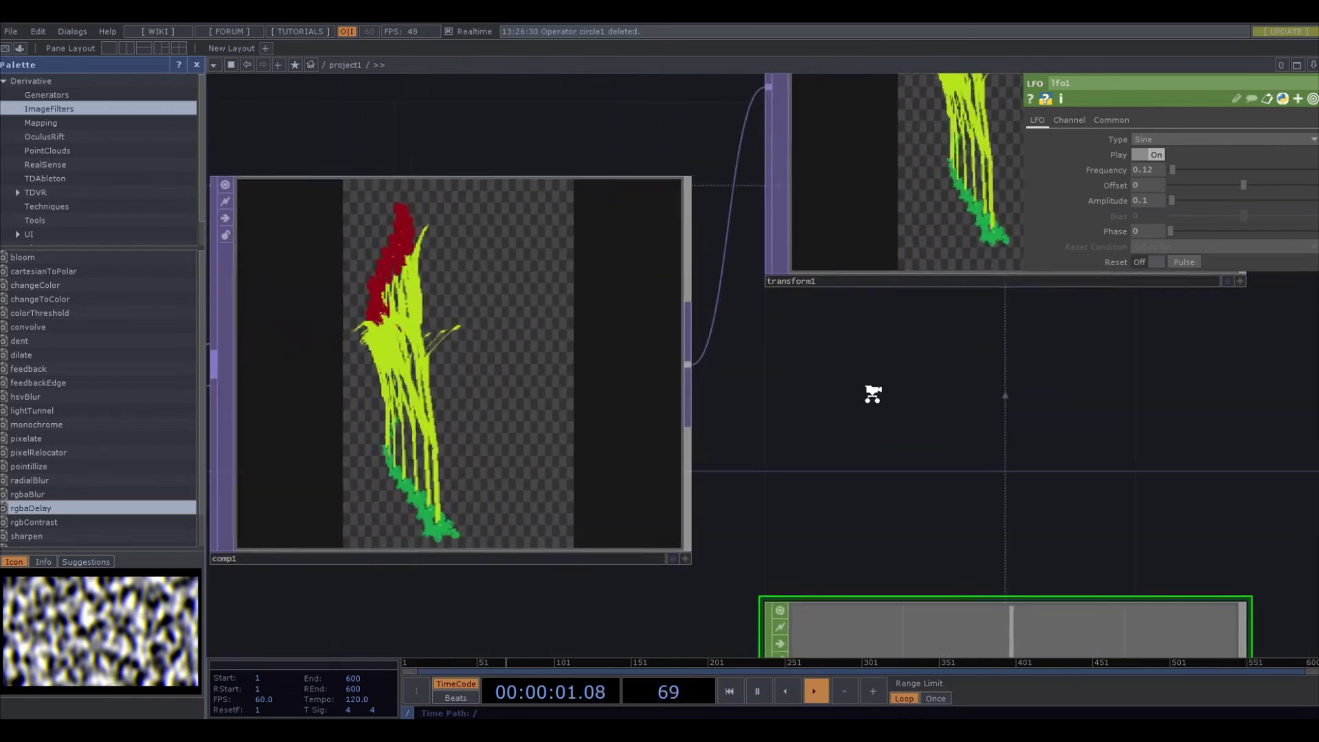
scroll(872, 393, "left", 8)
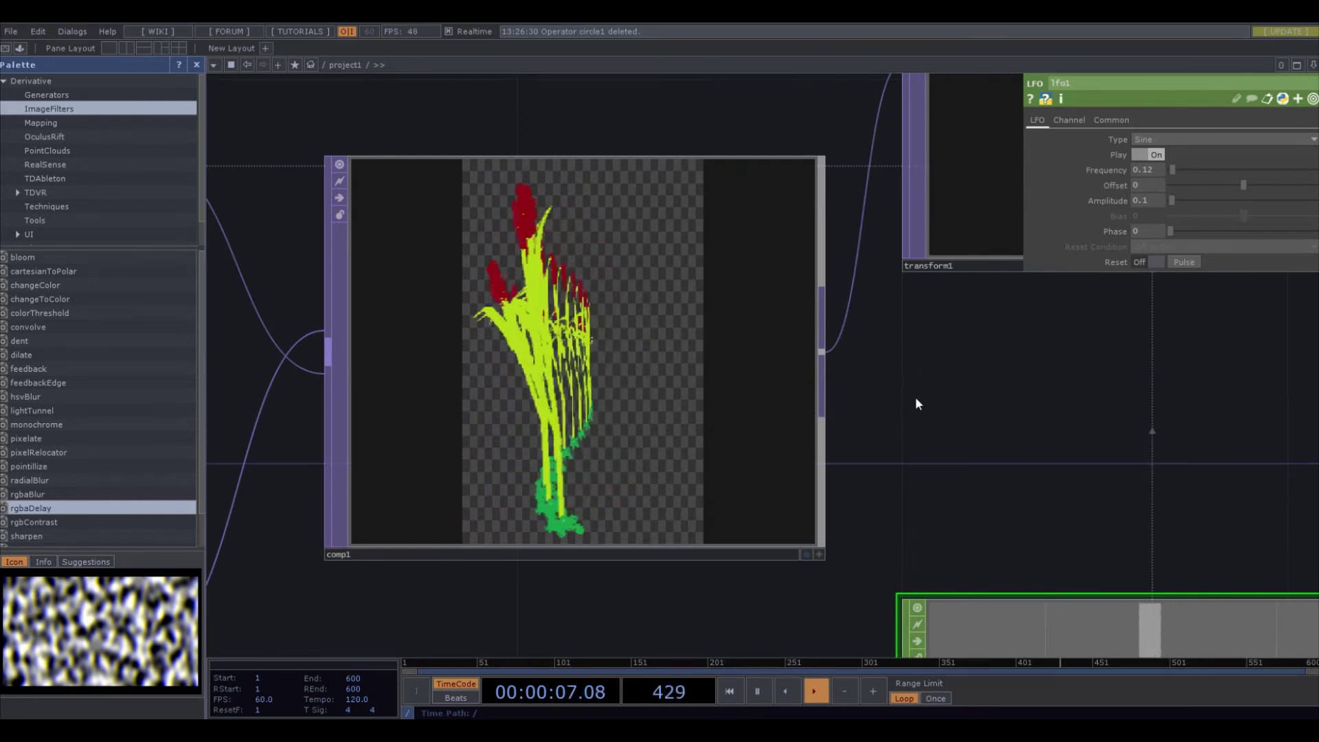
left_click_drag(916, 403, 947, 406)
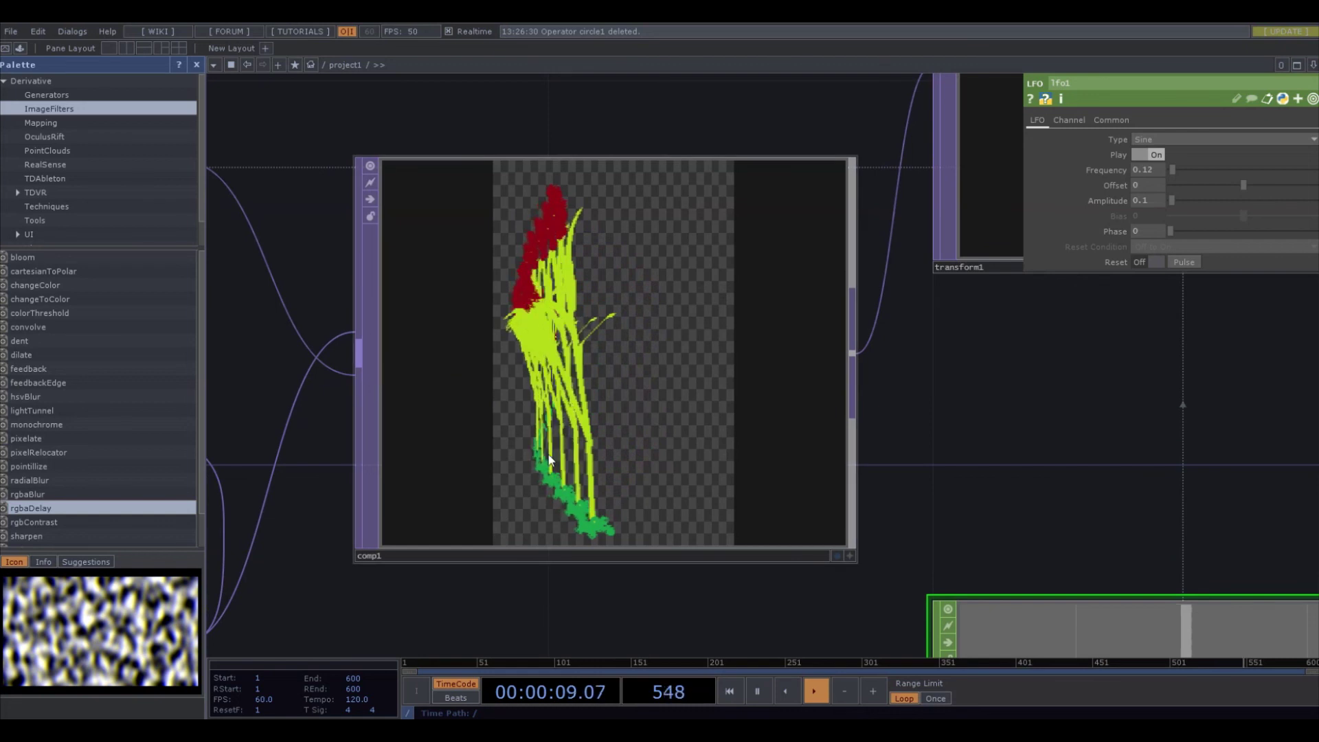